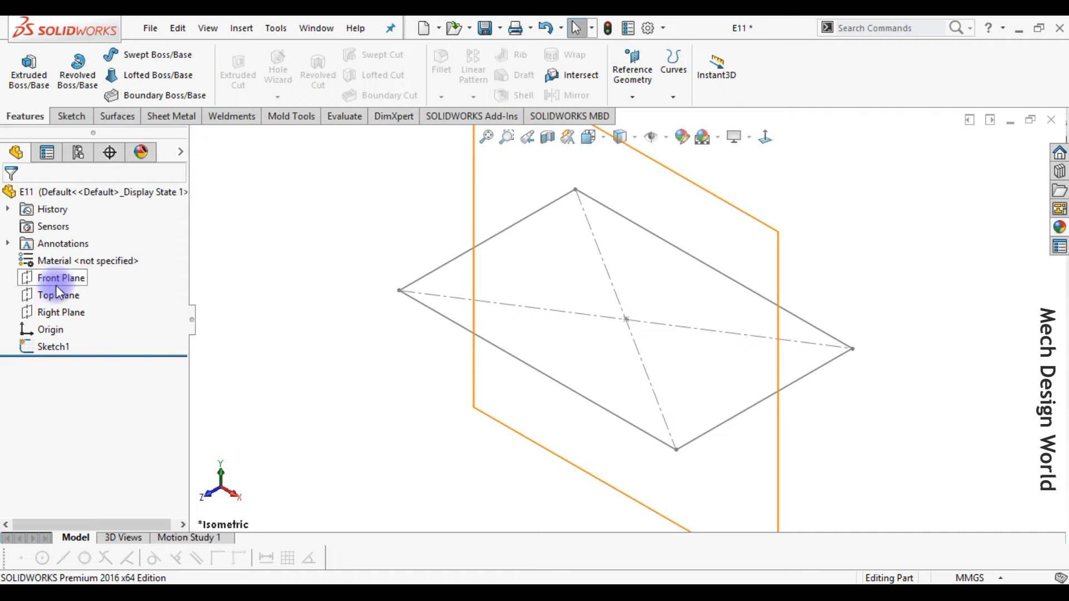
- Start a sketch on the Right Plane and draw two concentric circles above the origin, about 56 mm and 31 mm in diameter
left_click(56, 313)
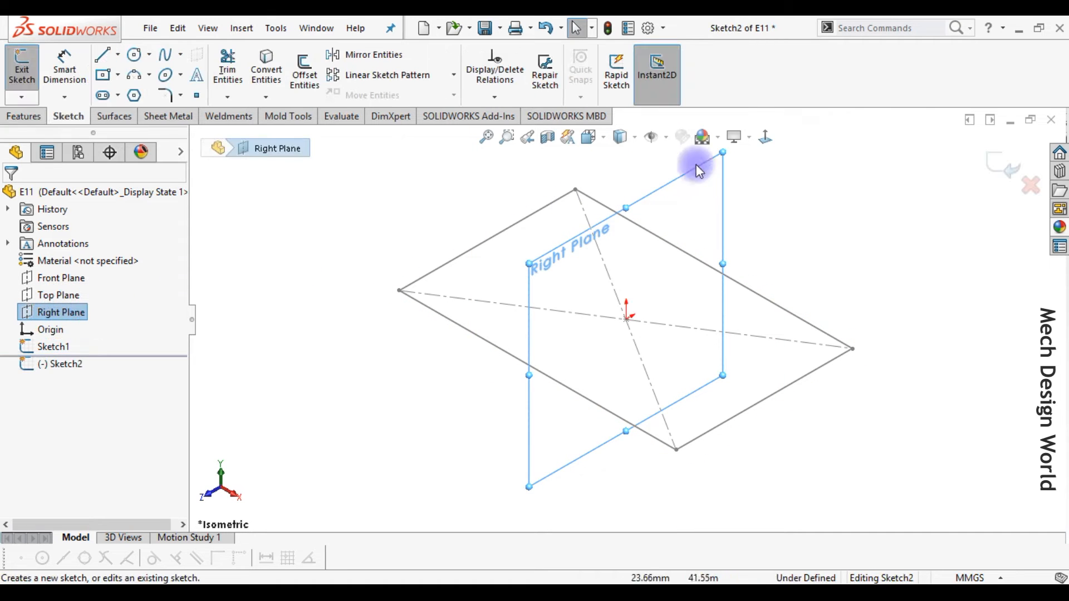
left_click(766, 139)
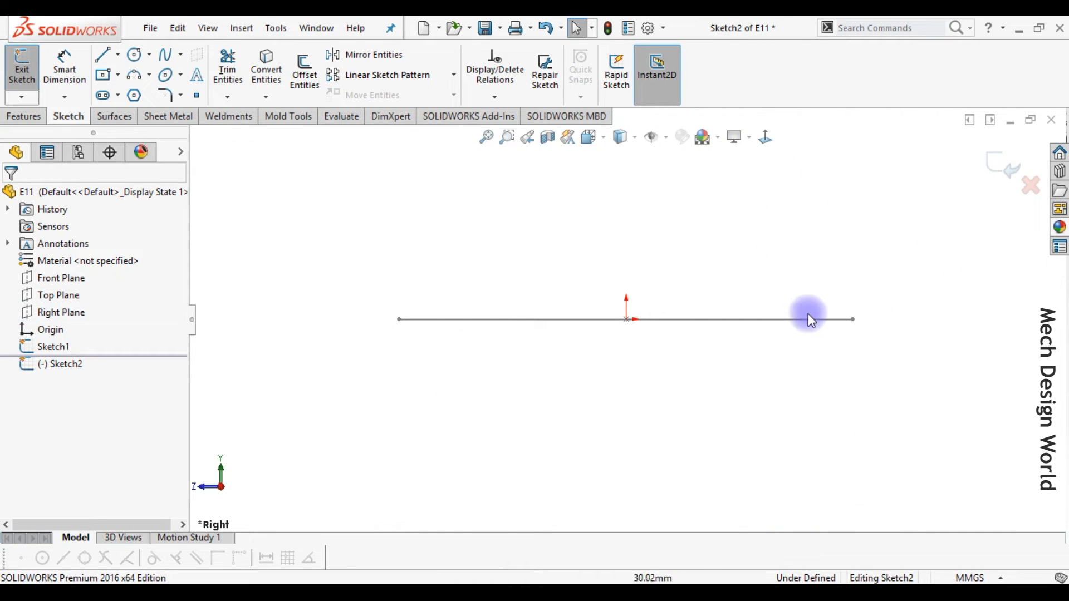
middle_click_drag(733, 230, 720, 299, "ctrl")
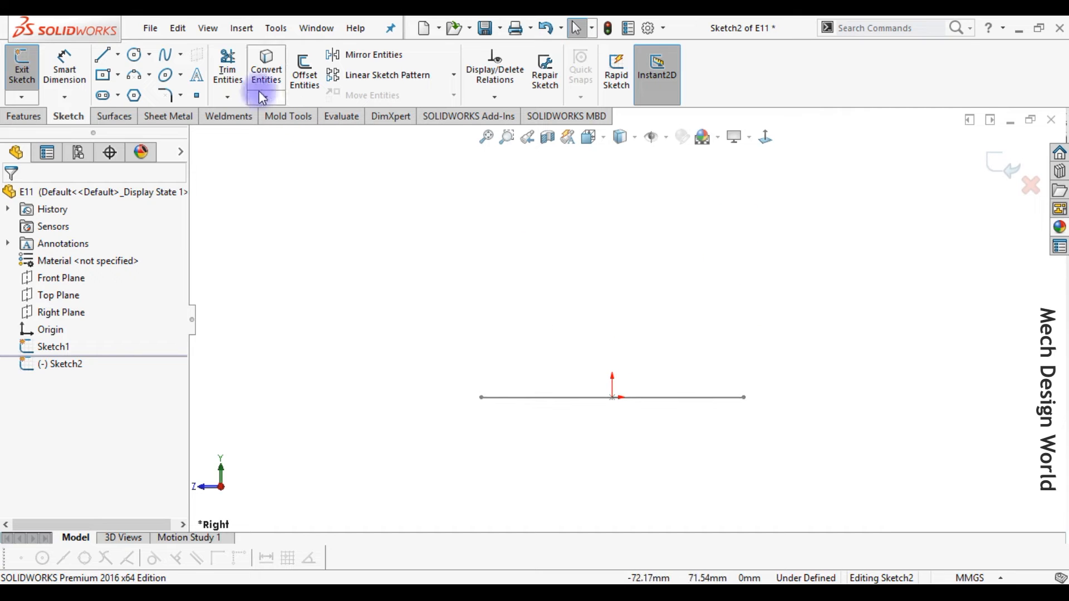
mouse_move(603, 248)
left_mouse_down()
mouse_move(639, 245)
mouse_move(629, 239)
mouse_move(661, 210)
left_mouse_up()
key("Escape")
- Dimension the height of the circles' centre above the origin as 60 mm
right_click_drag(693, 326, 701, 212)
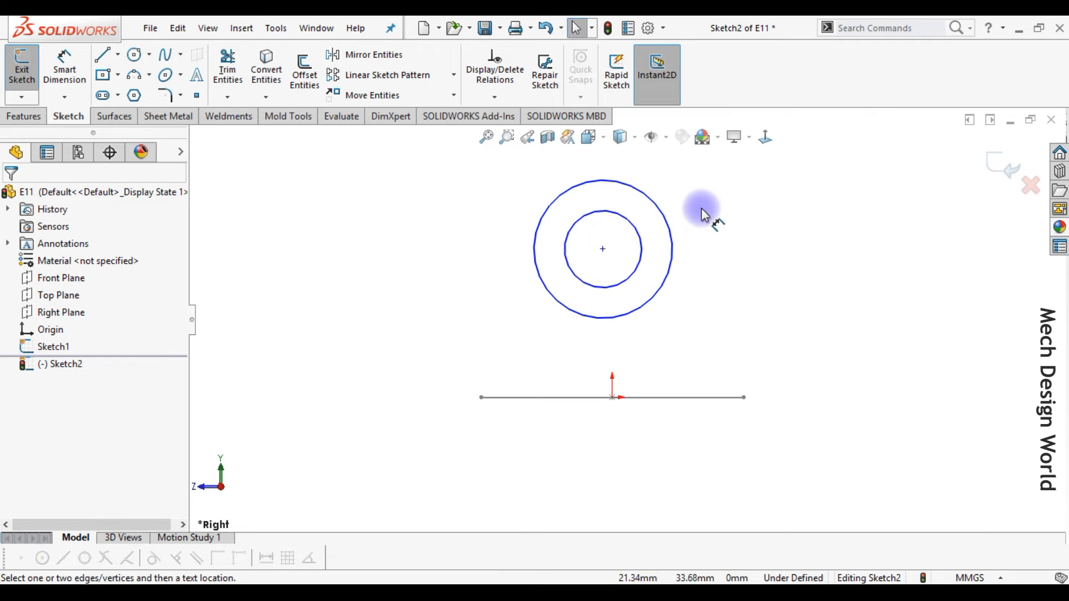
left_click(607, 253)
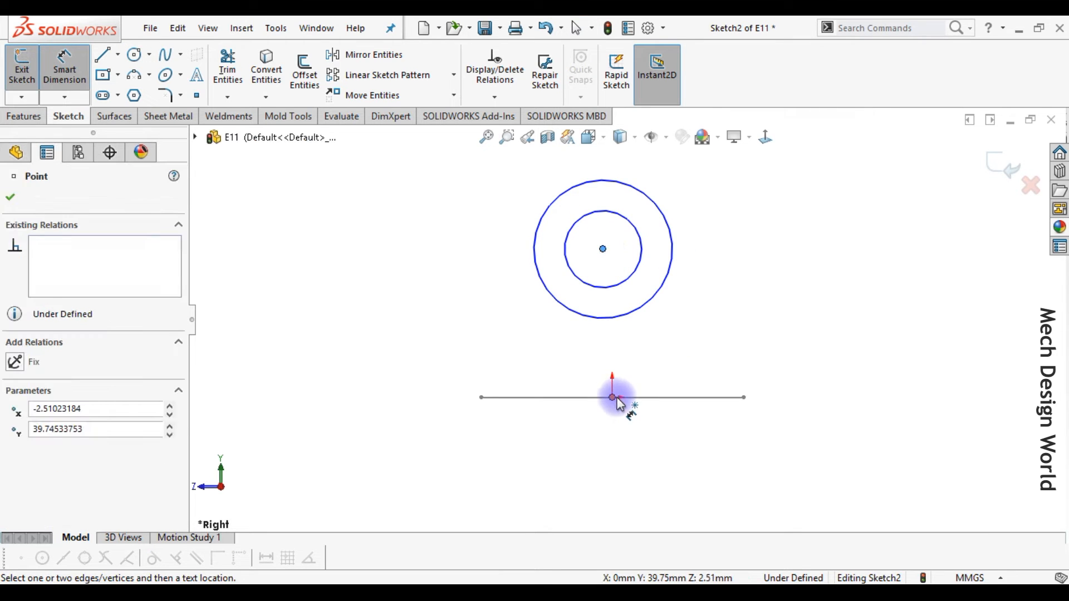
left_click(616, 397)
left_click(785, 331)
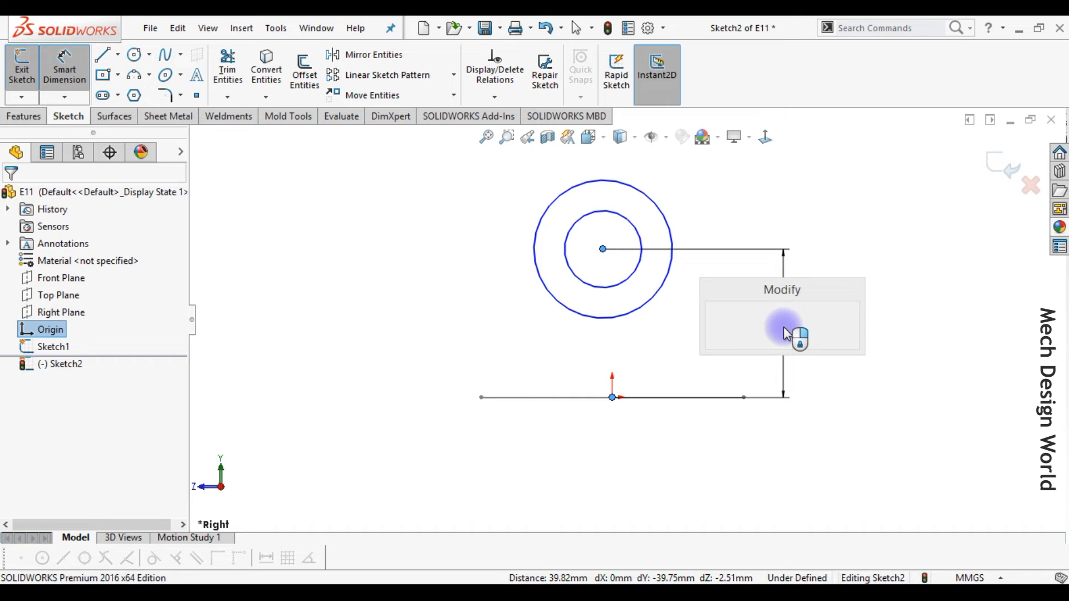
type("60")
key("Return")
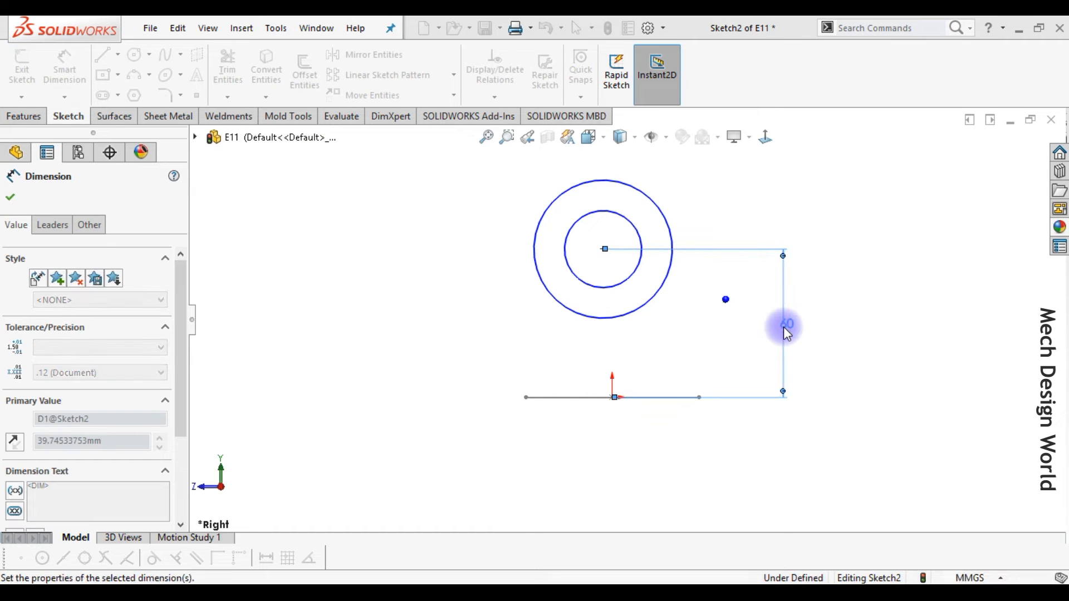
key("Escape")
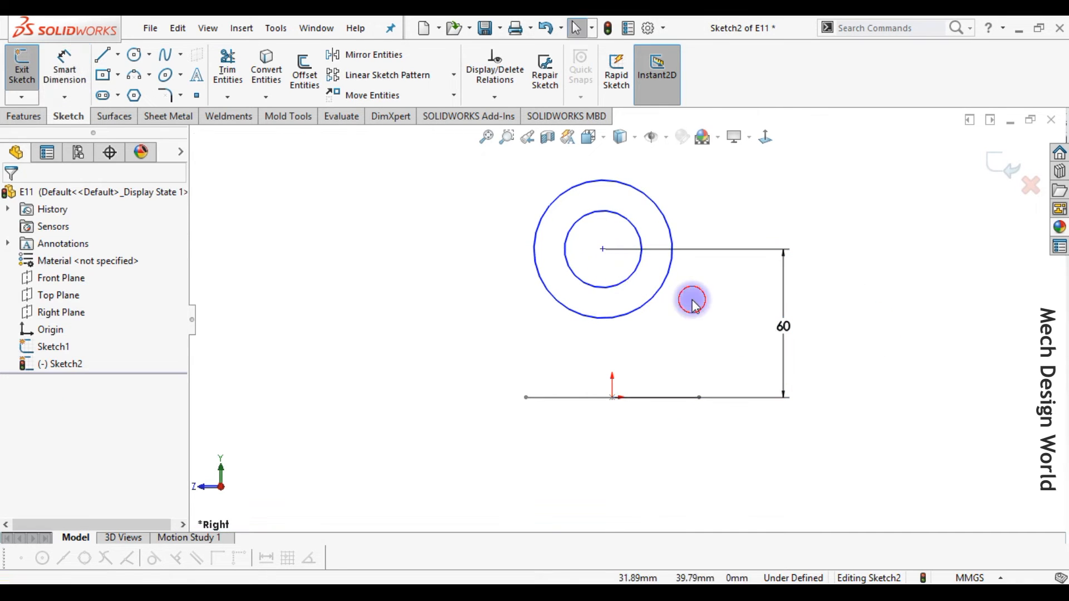
- Add a vertical relation between the circles' centre and the origin
left_click(603, 249)
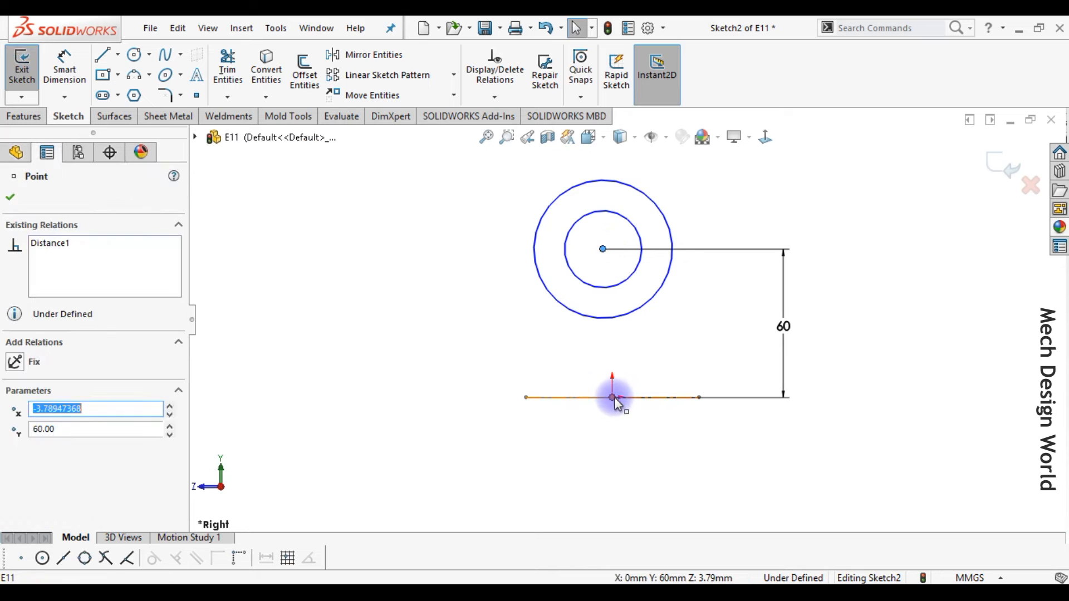
left_click(612, 397, "ctrl")
left_click(675, 348)
left_click(648, 452)
- Dimension the outer circle's diameter as 50 mm
right_click_drag(649, 452, 639, 370)
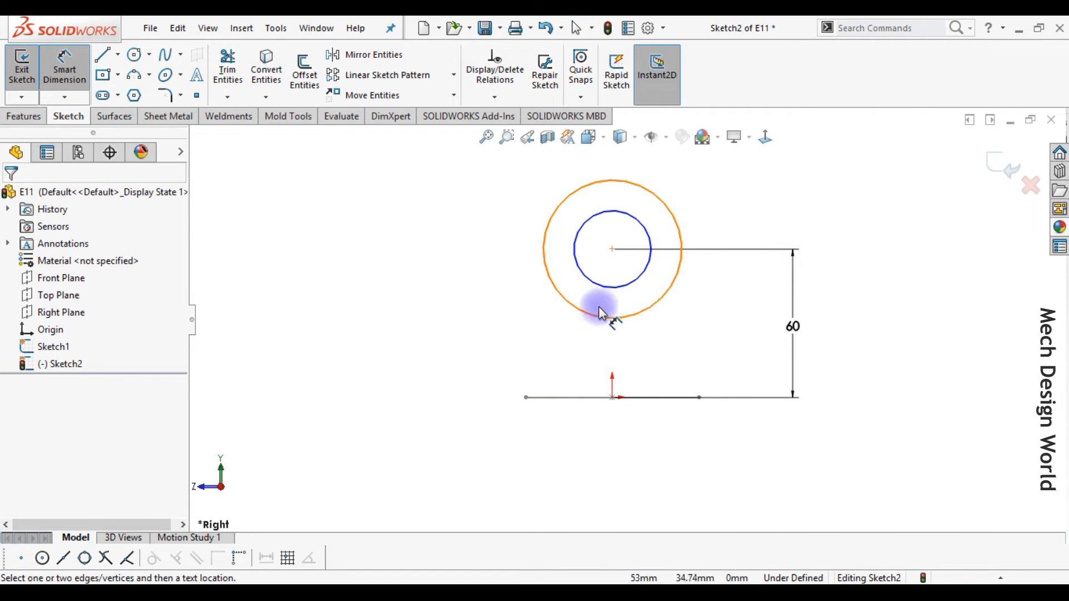
left_click(559, 298)
left_click(553, 317)
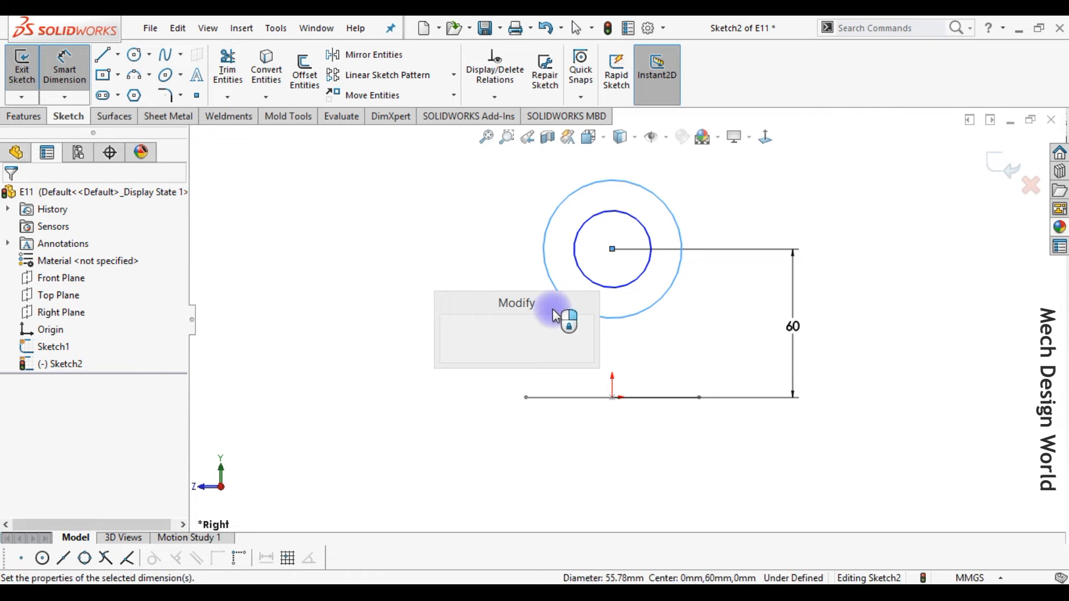
type("50")
key("Return")
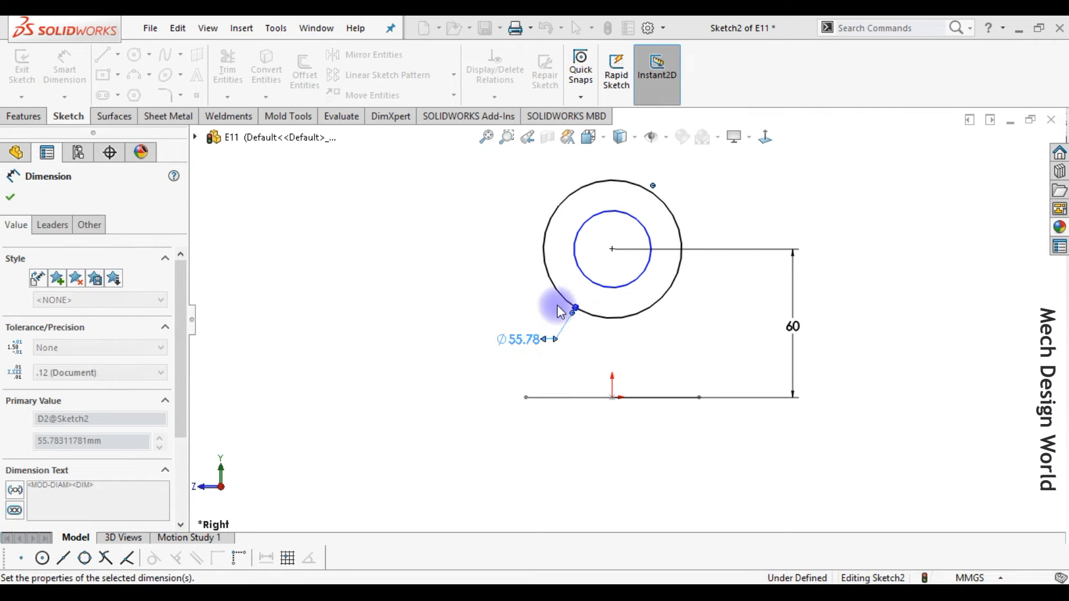
- Dimension the inner circle's diameter as 38 mm
left_click(583, 234)
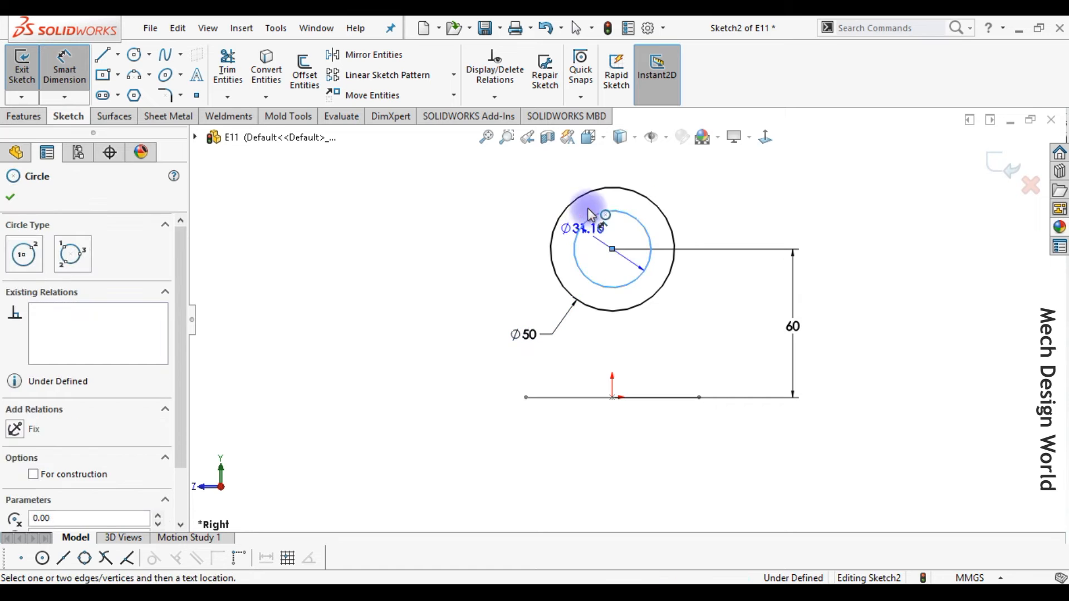
left_click(529, 174)
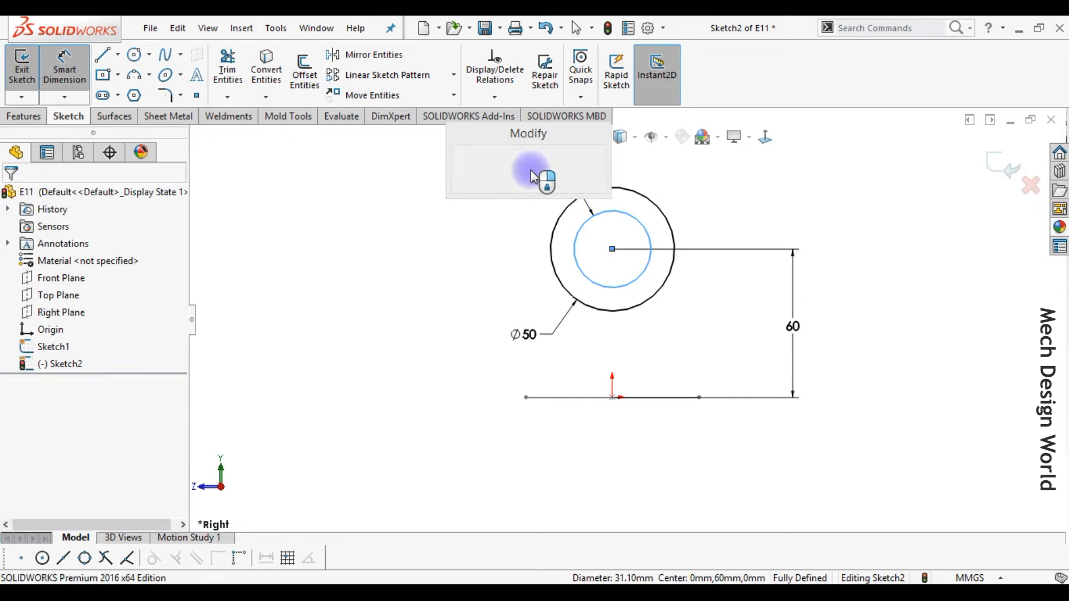
type("38")
key("Return")
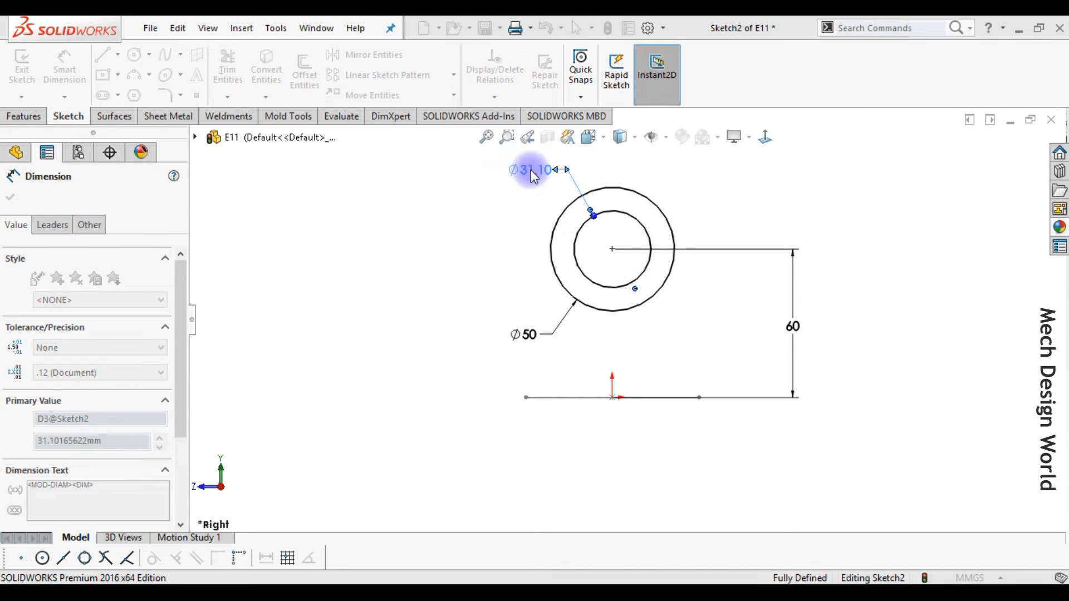
left_click(488, 210)
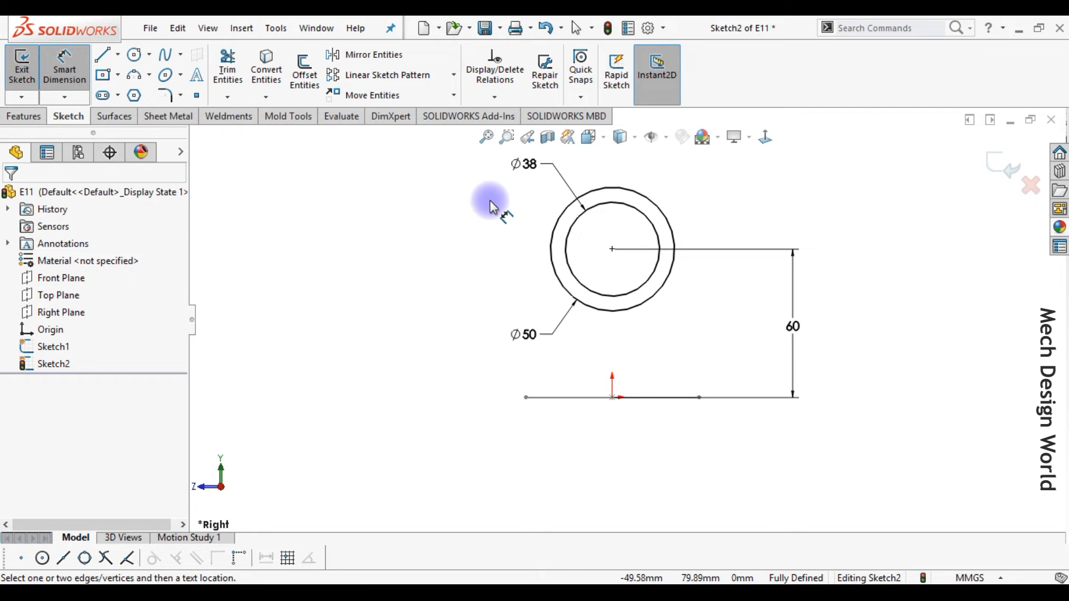
- Sketch an upright corner rectangle about 19 mm wide below the circles, reaching past the base line around the origin
left_click(116, 83)
left_click(106, 95)
left_click_drag(588, 415, 636, 322)
- Add a vertical relation between the midpoint of the rectangle's top edge and the origin
left_click(613, 397)
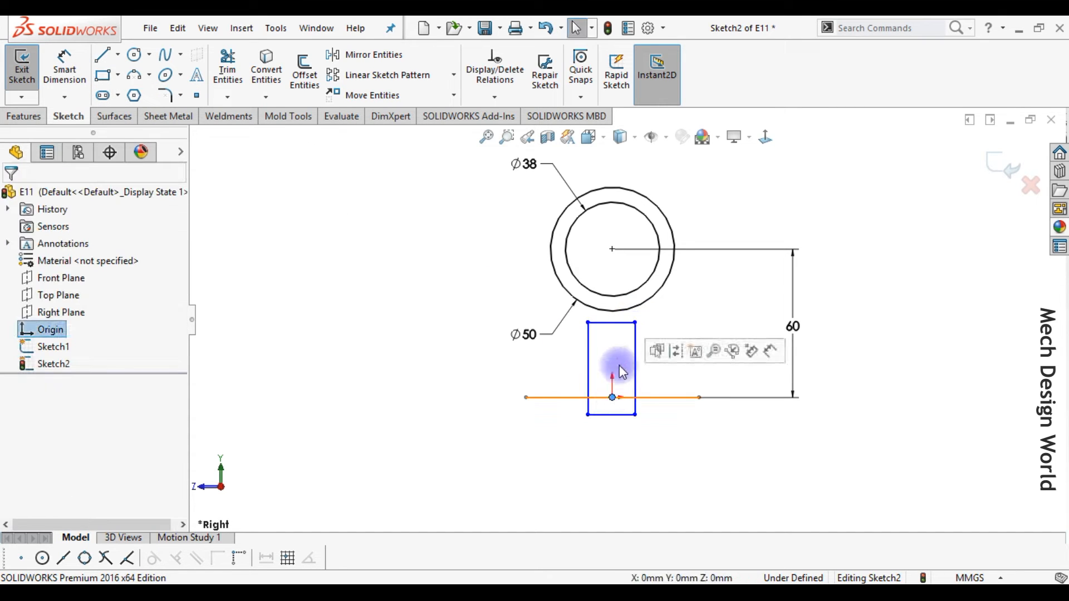
left_click(612, 325, "ctrl")
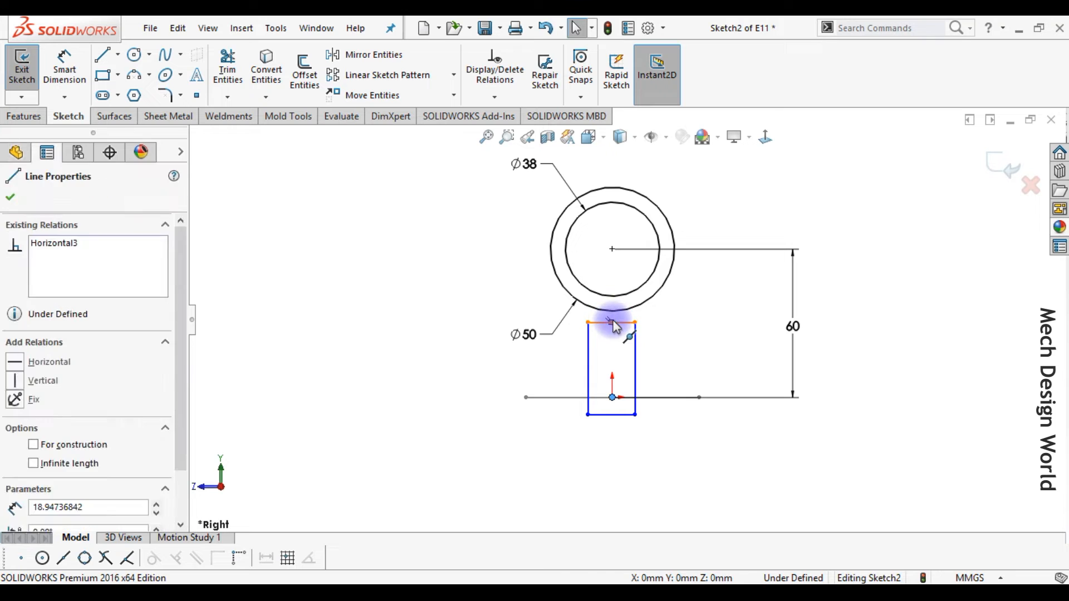
left_click(674, 260)
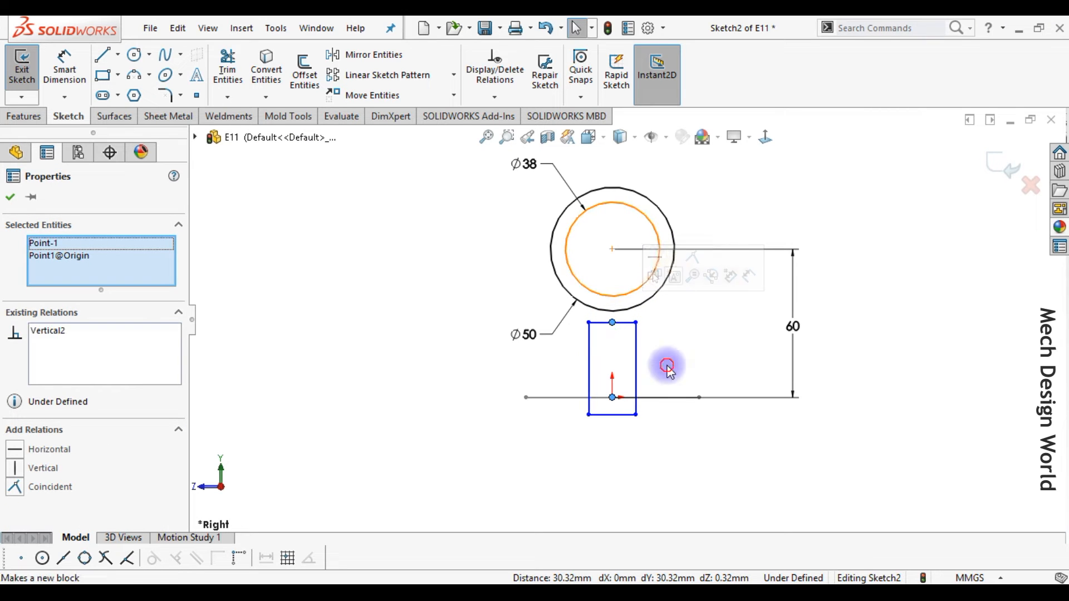
left_click(668, 365)
- Make the rectangle's upper corner nearest the 60 mm dimension coincident with the outer 50 mm circle
scroll(620, 327, "down", 2)
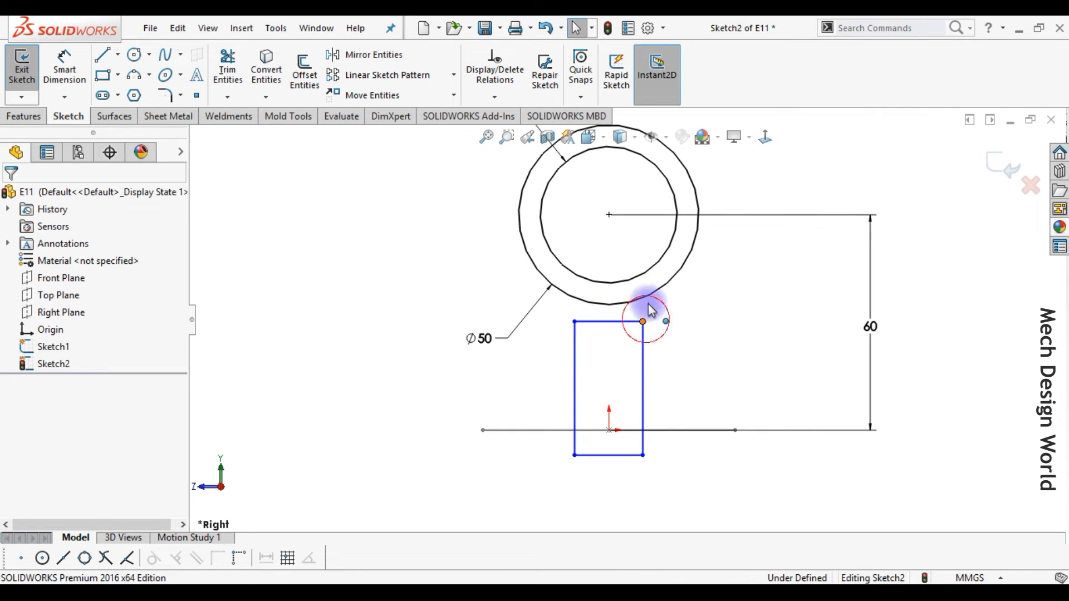
left_click(643, 321)
left_click(653, 290, "ctrl")
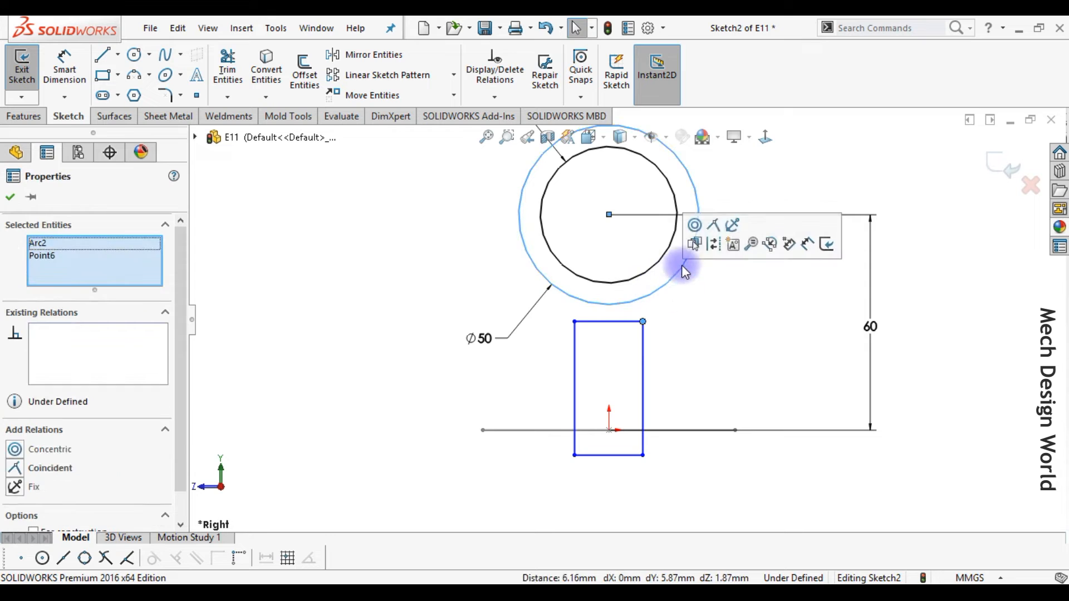
left_click(713, 225)
left_click(703, 334)
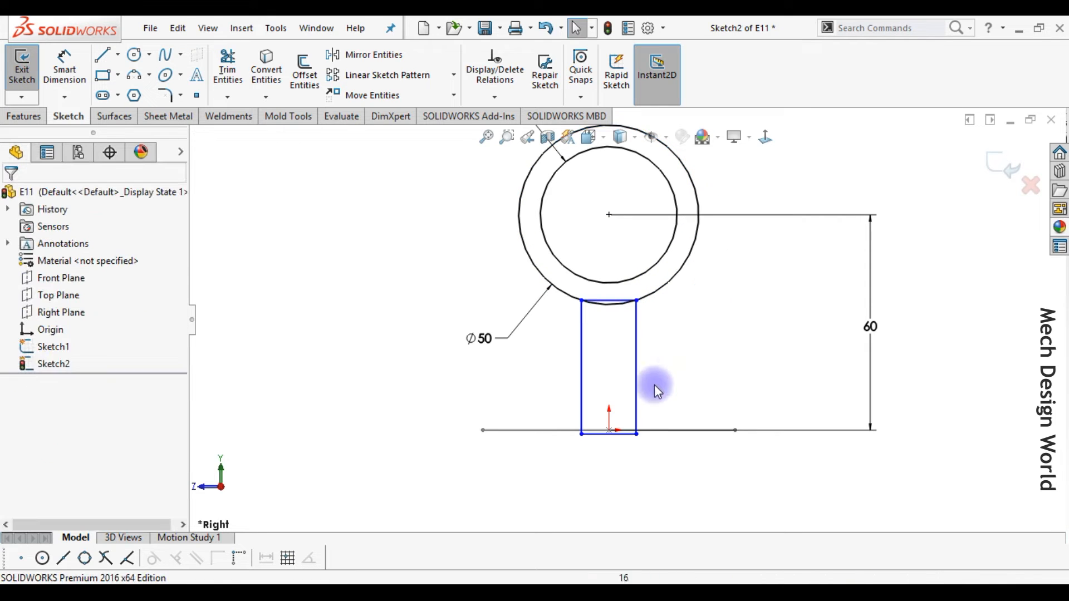
- Add a relation that places the rectangle's bottom edge on the origin
left_click(610, 432)
left_click(610, 429, "ctrl")
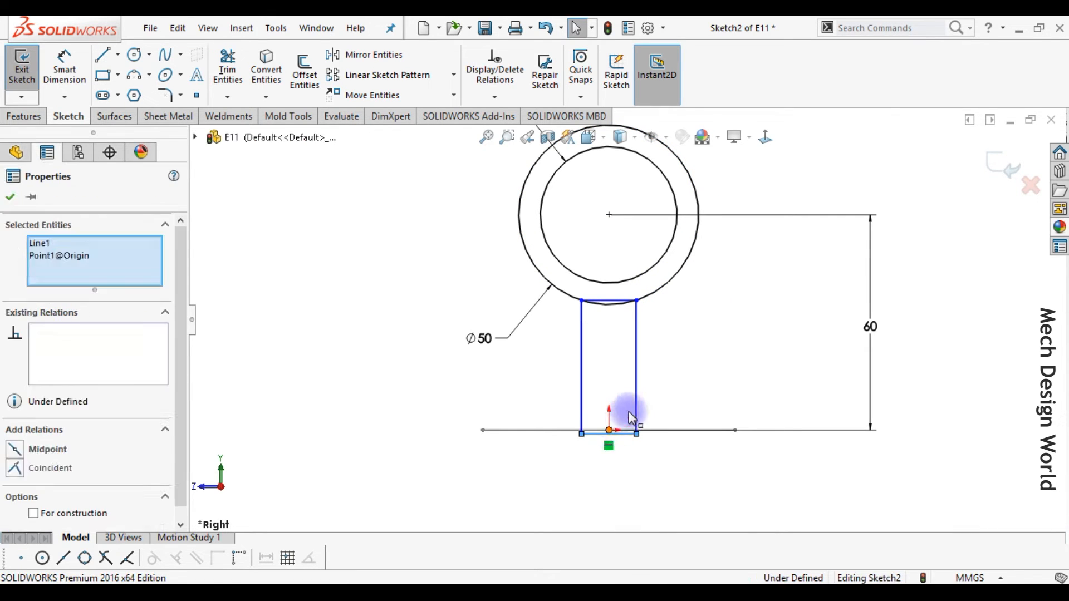
left_click(666, 382)
left_click(613, 487)
- Dimension the distance between the rectangle's vertical sides as 8 mm and exit the sketch
right_click_drag(612, 486, 617, 411)
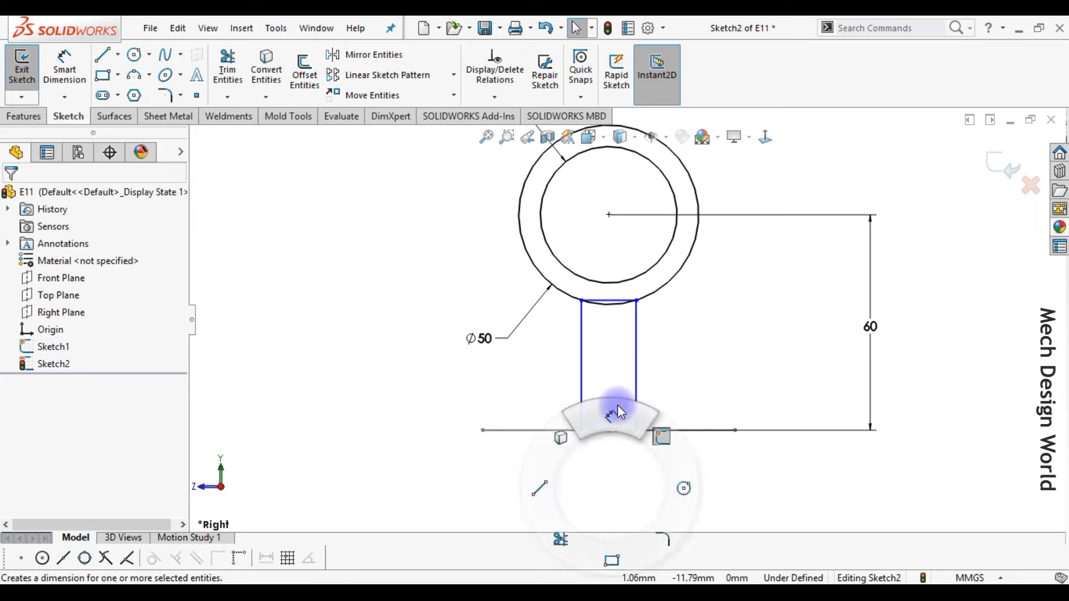
left_click(581, 412)
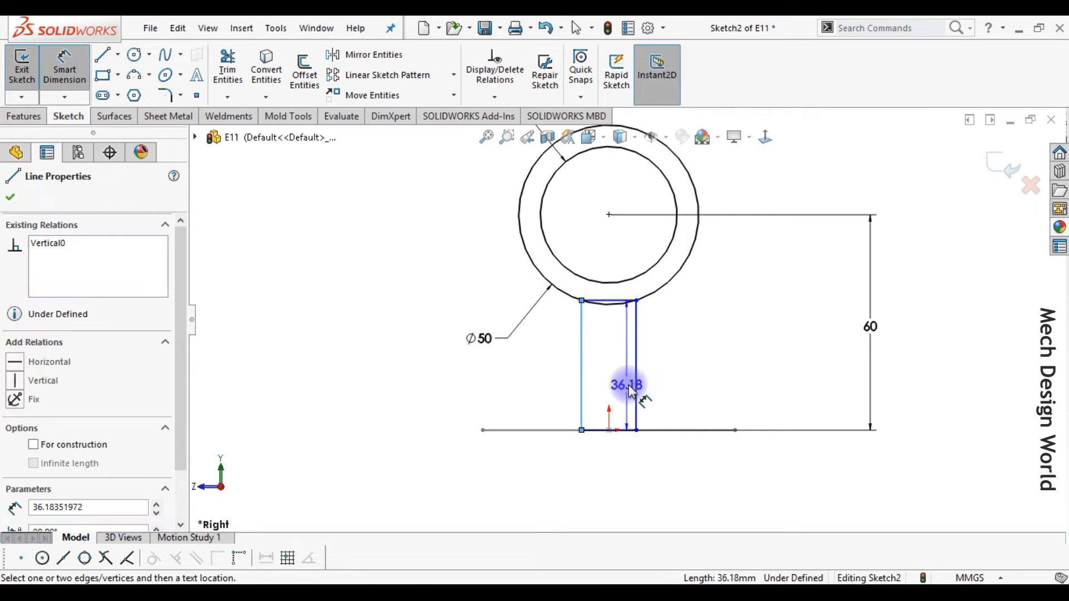
left_click(637, 389)
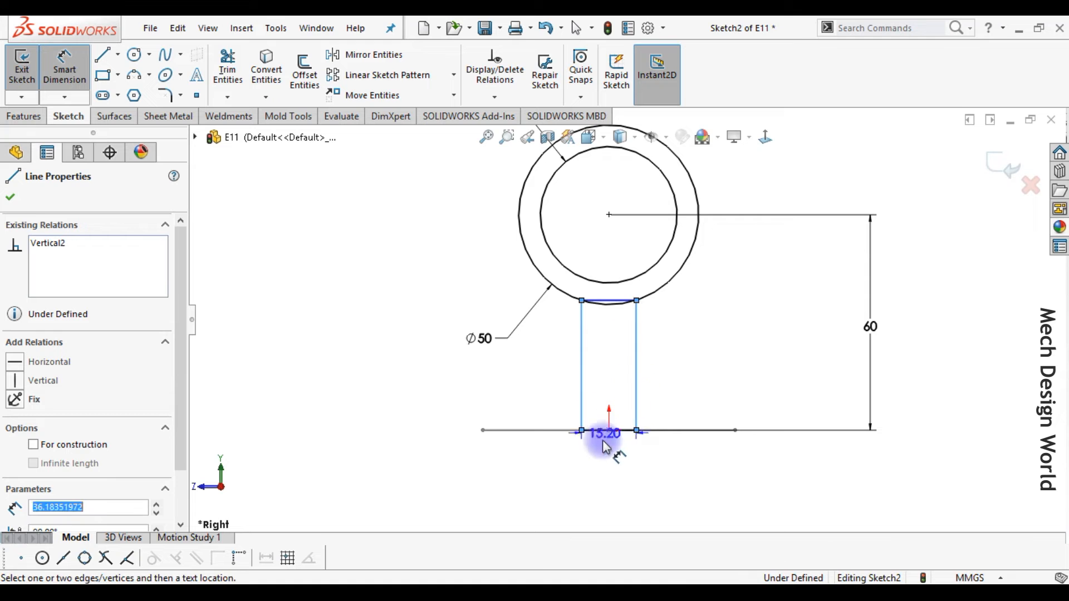
left_click(616, 450)
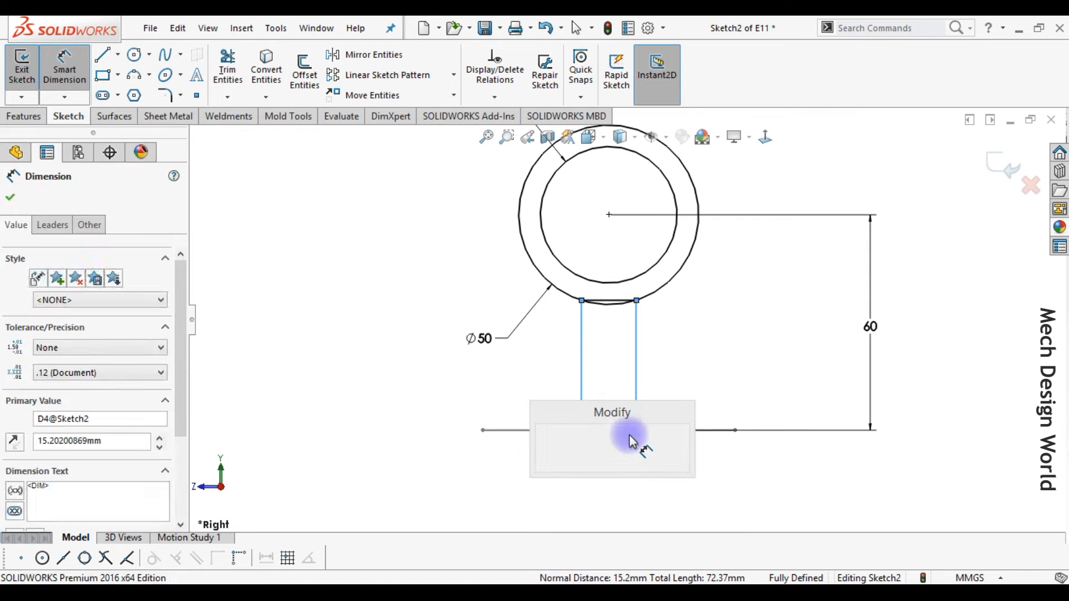
key("Return")
left_click(639, 470)
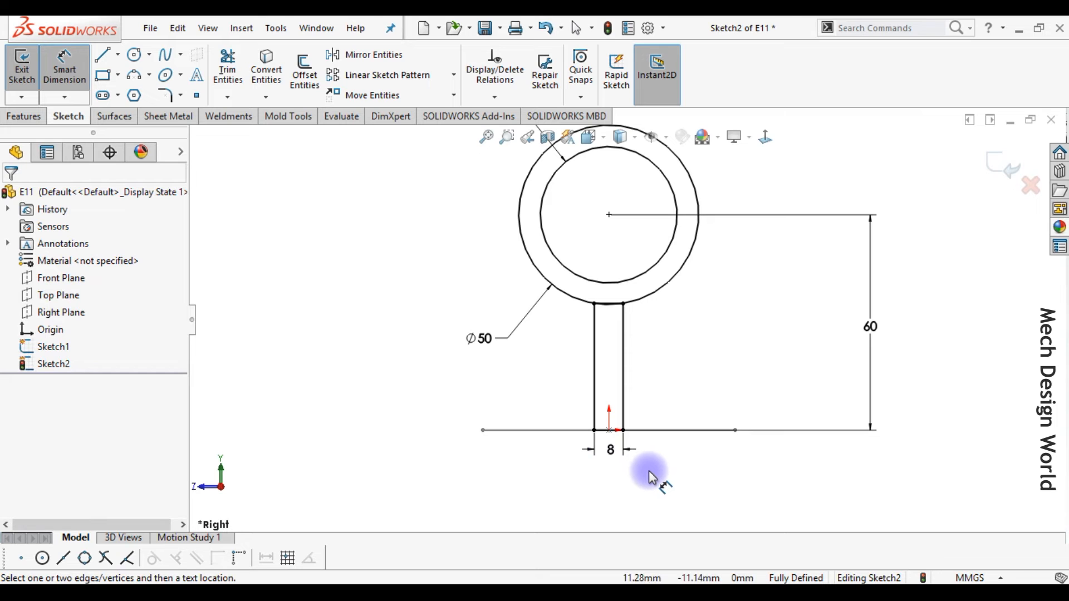
left_click(994, 169)
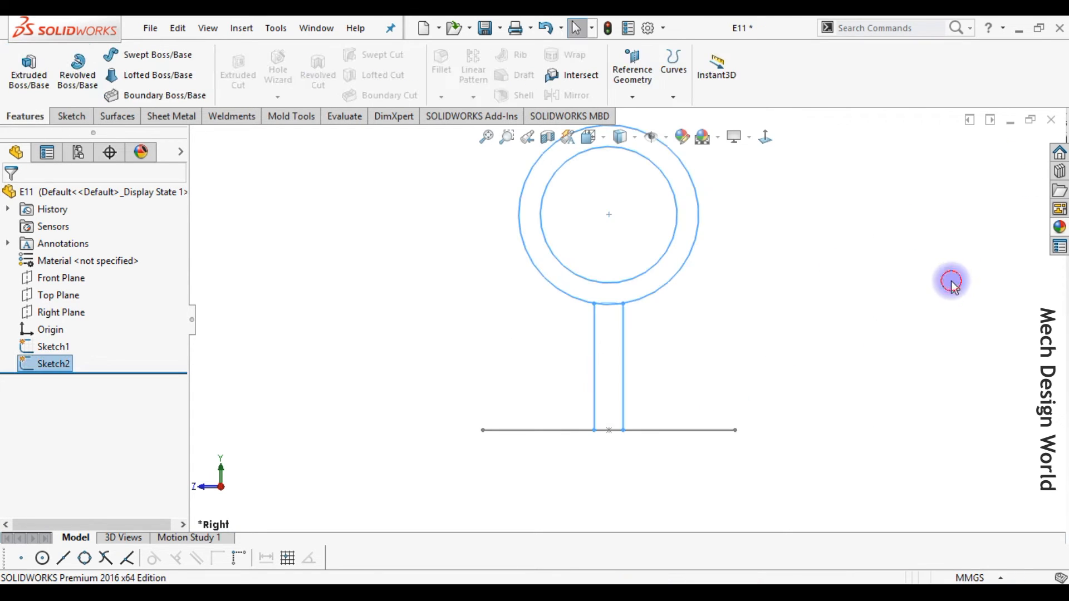
- Start another sketch on the Right Plane and draw a circle about 79 mm in diameter, concentric with the existing circles
key("ctrl+7")
left_click(928, 308)
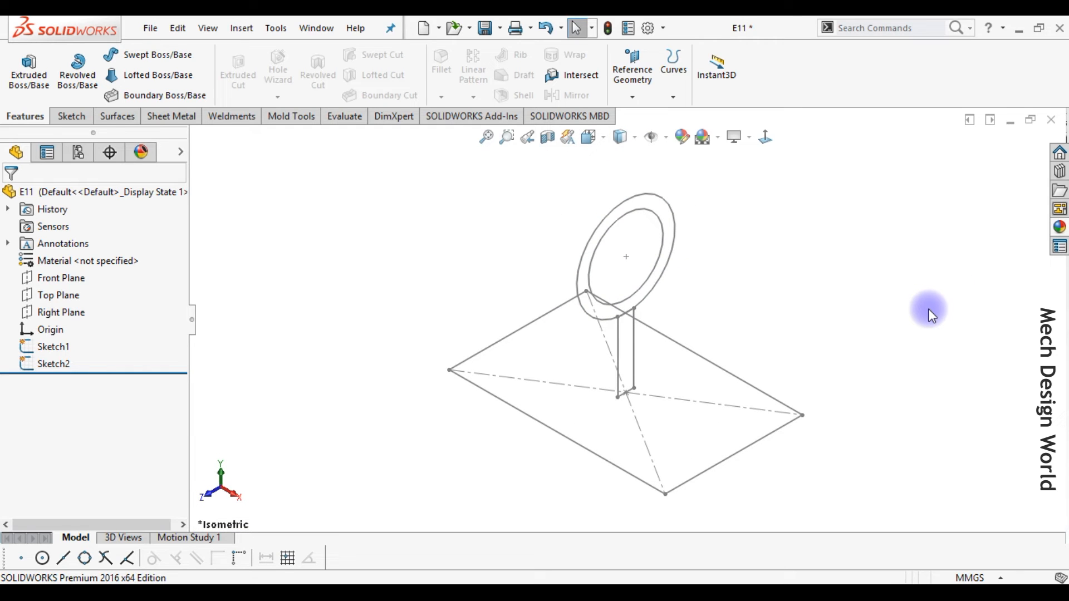
left_click(82, 314)
left_click(98, 290)
left_click(765, 137)
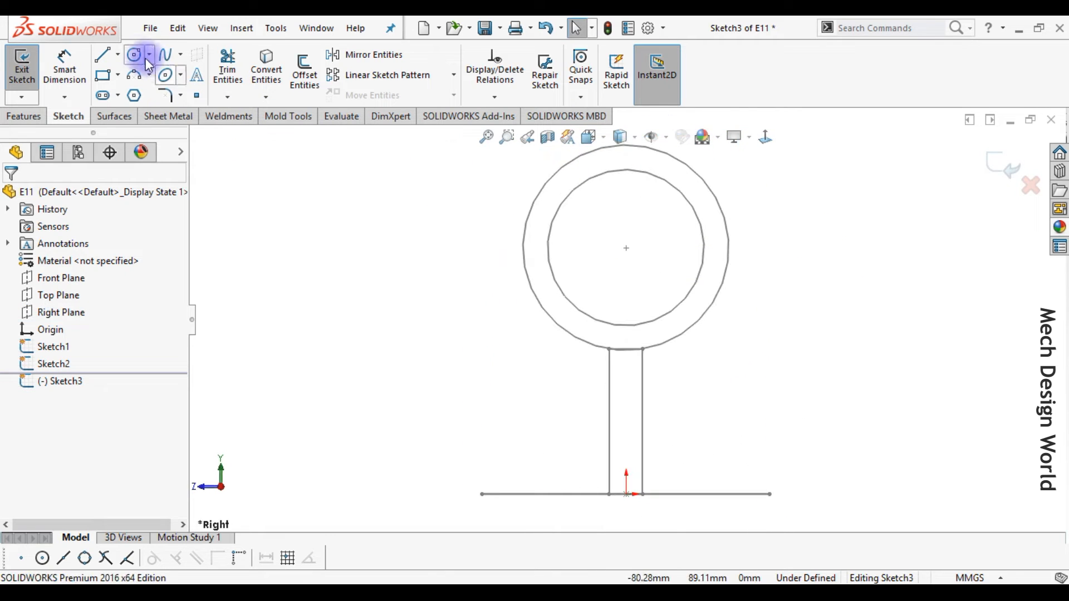
left_click(626, 248)
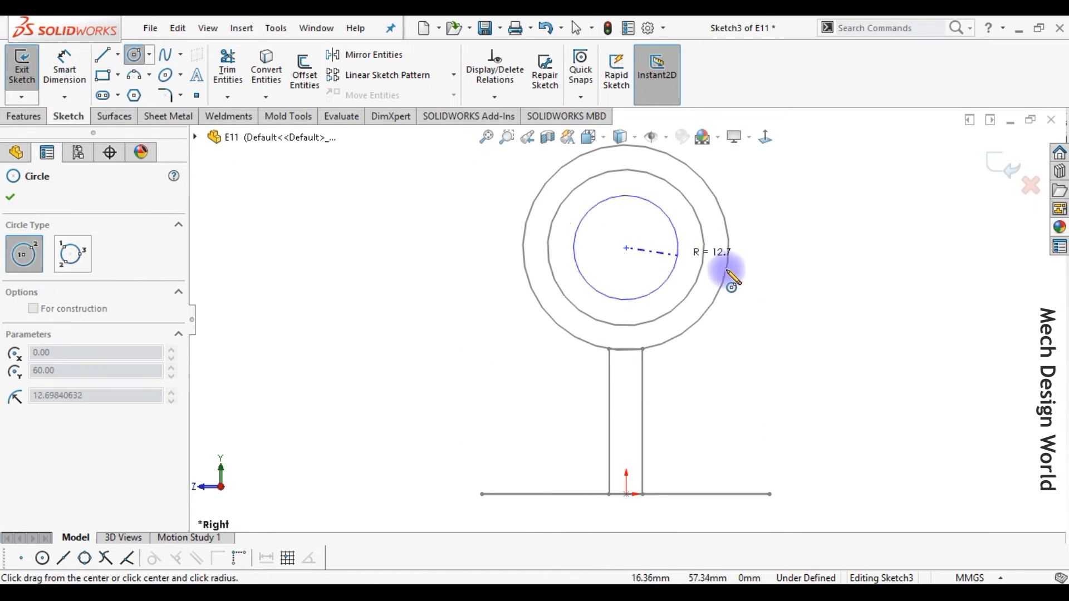
left_click(780, 292)
- Dimension the new circle's diameter as 60 mm
right_click_drag(810, 326, 824, 237)
left_click(754, 353)
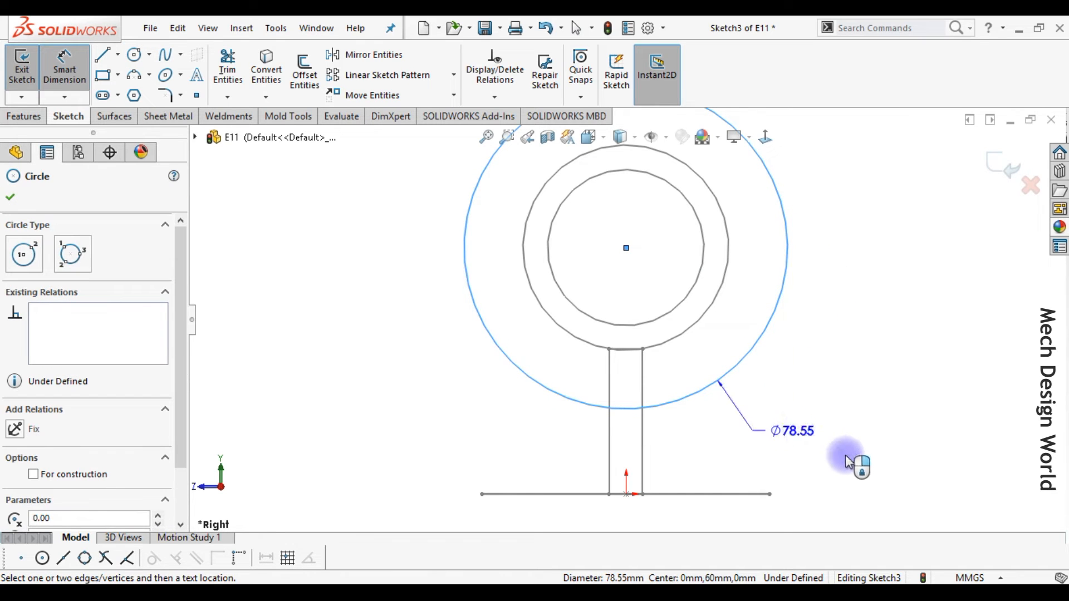
left_click(809, 437)
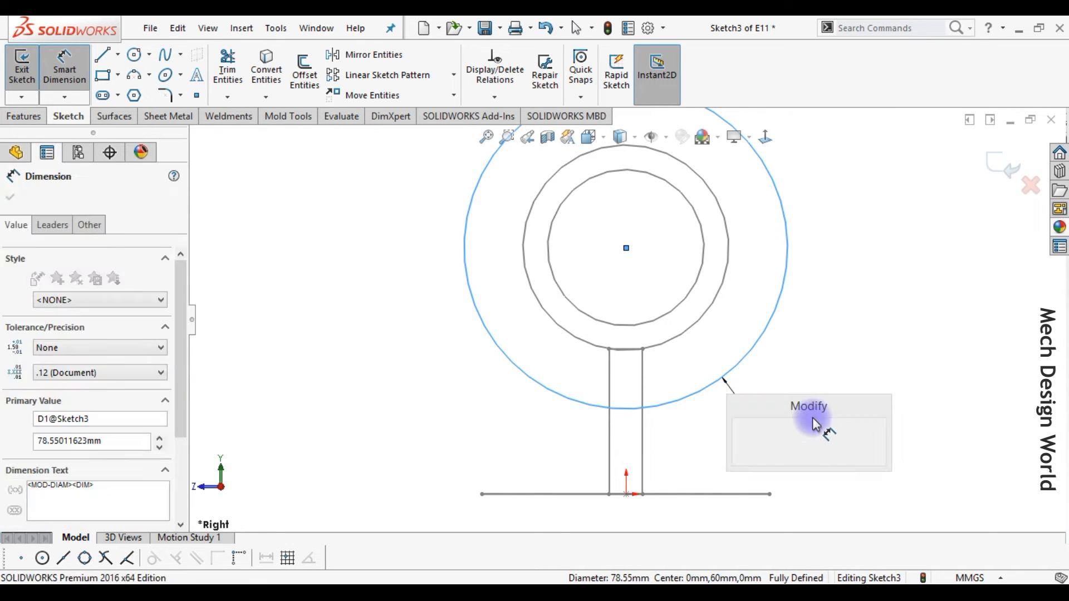
type("60")
key("Return")
key("Escape")
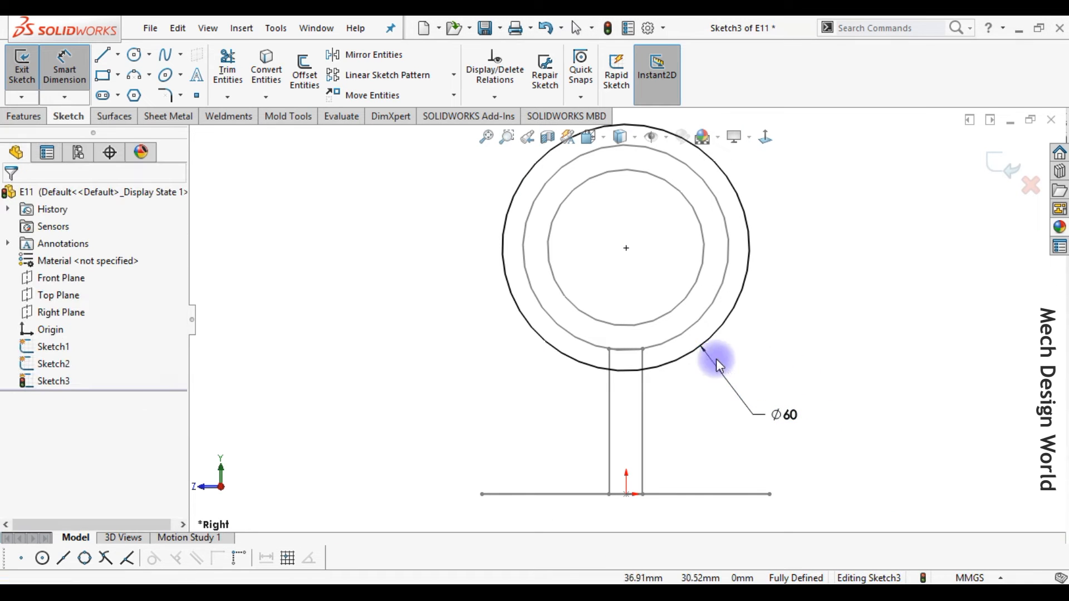
- Draw a vertical centerline about 60 mm long upward from the circles' center point
key("z")
mouse_move(755, 240)
middle_mouse_down("ctrl")
mouse_move(746, 376)
mouse_move(745, 350)
middle_mouse_up("ctrl")
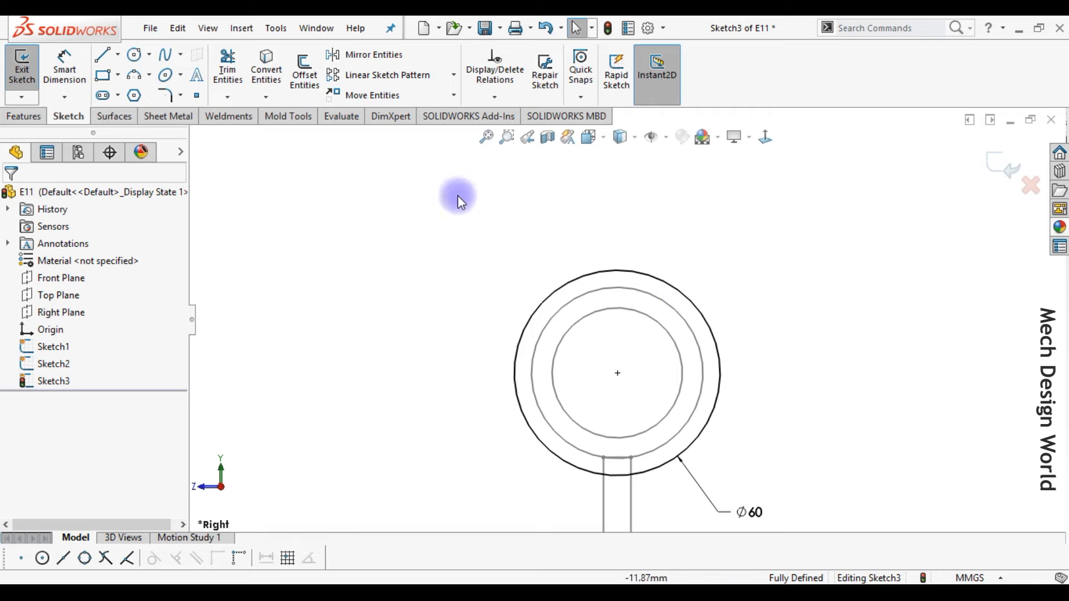
left_click(118, 54)
left_click(129, 91)
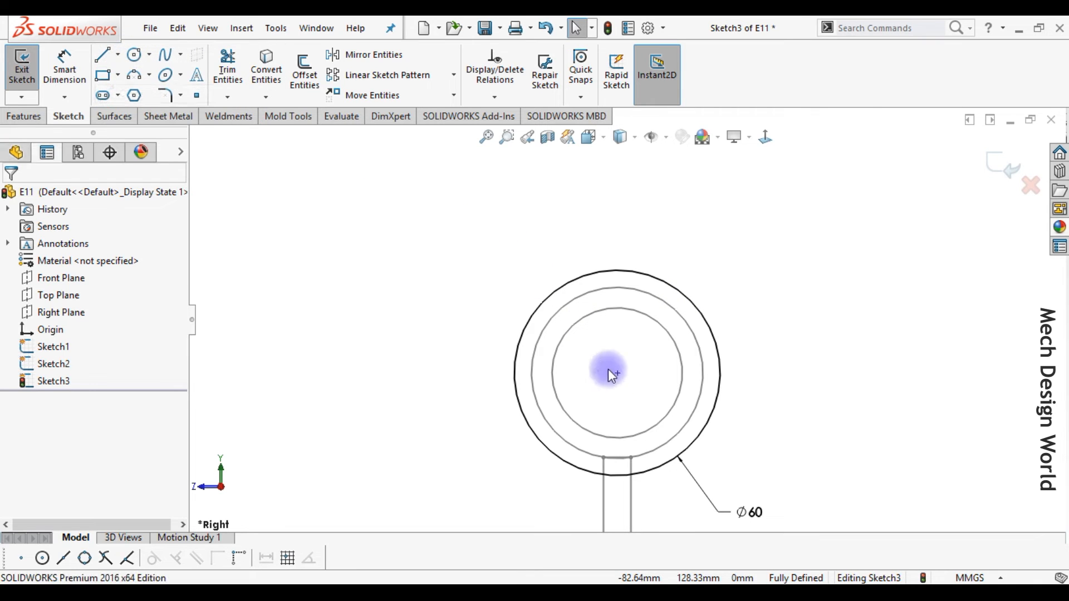
left_click(617, 373)
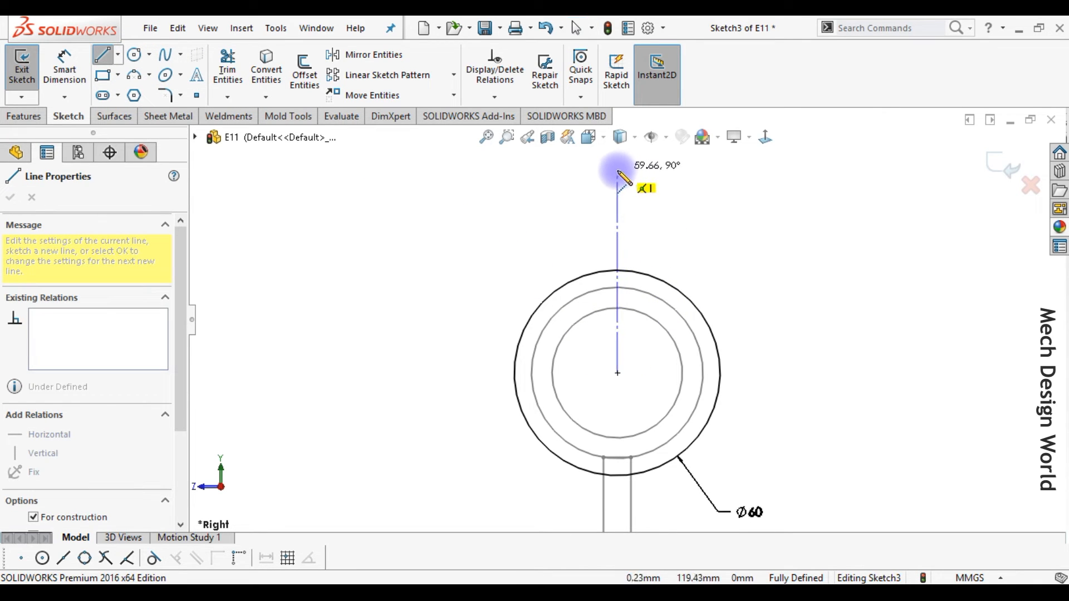
left_click(616, 170)
key("Escape")
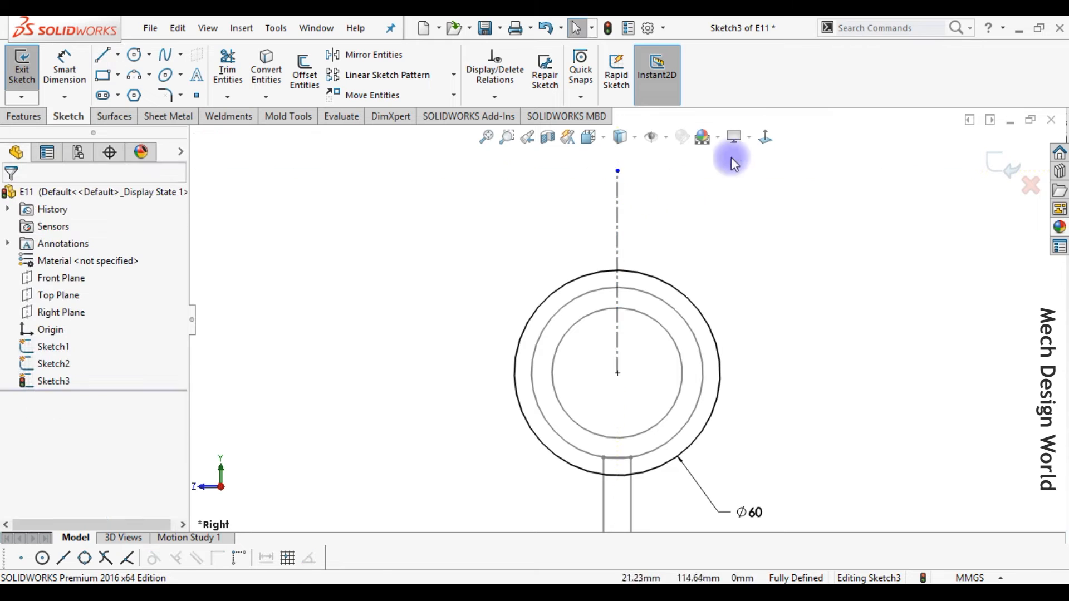
- Find the Dynamic Mirror Entities command and activate it about the vertical centerline
left_click(872, 28)
type("d")
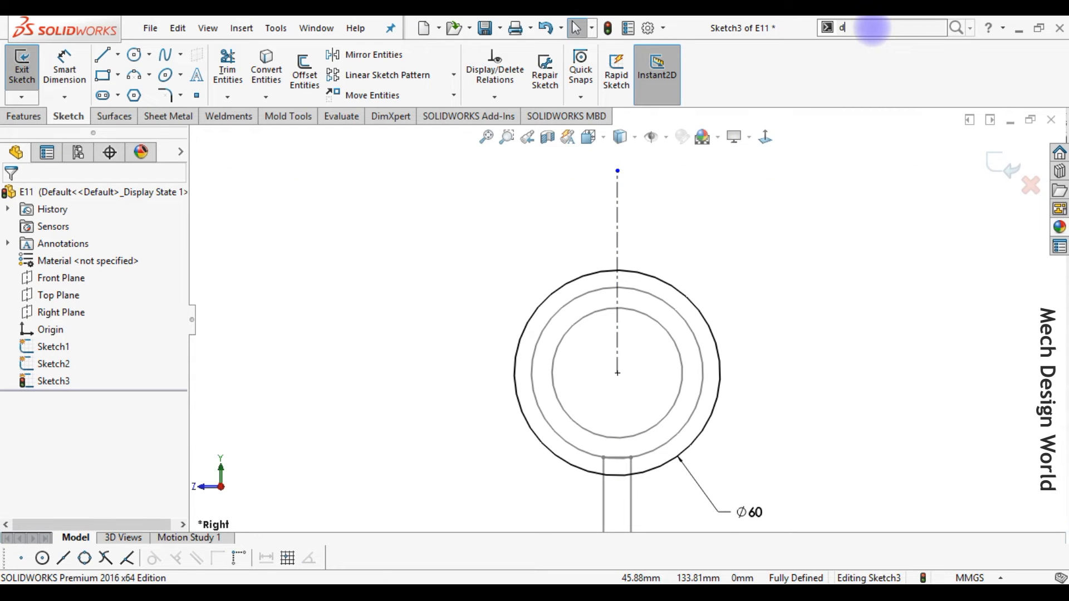
type("yn")
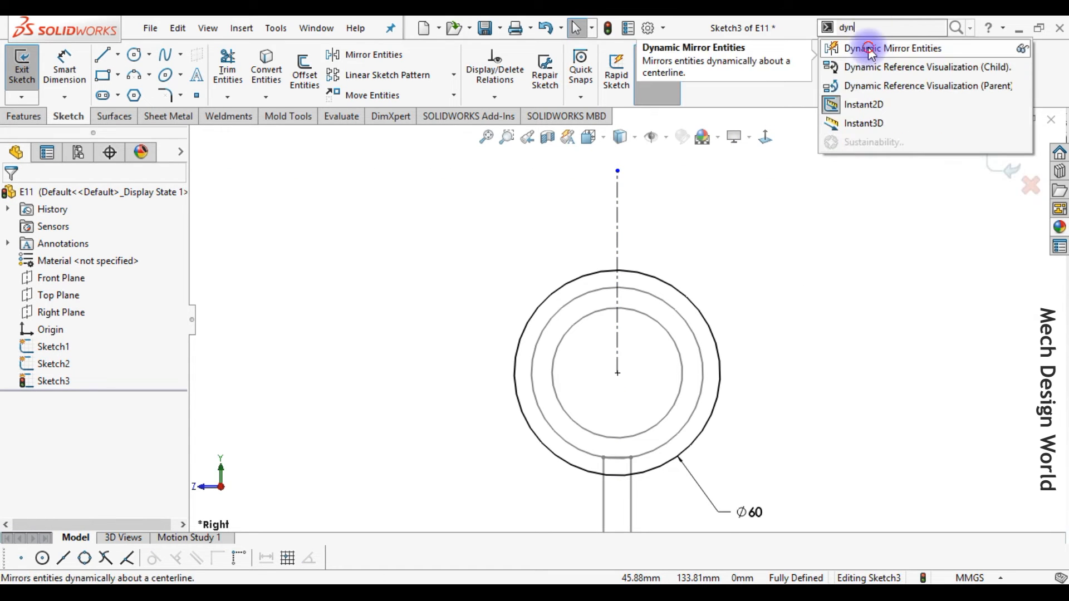
left_click(871, 53)
left_click(617, 220)
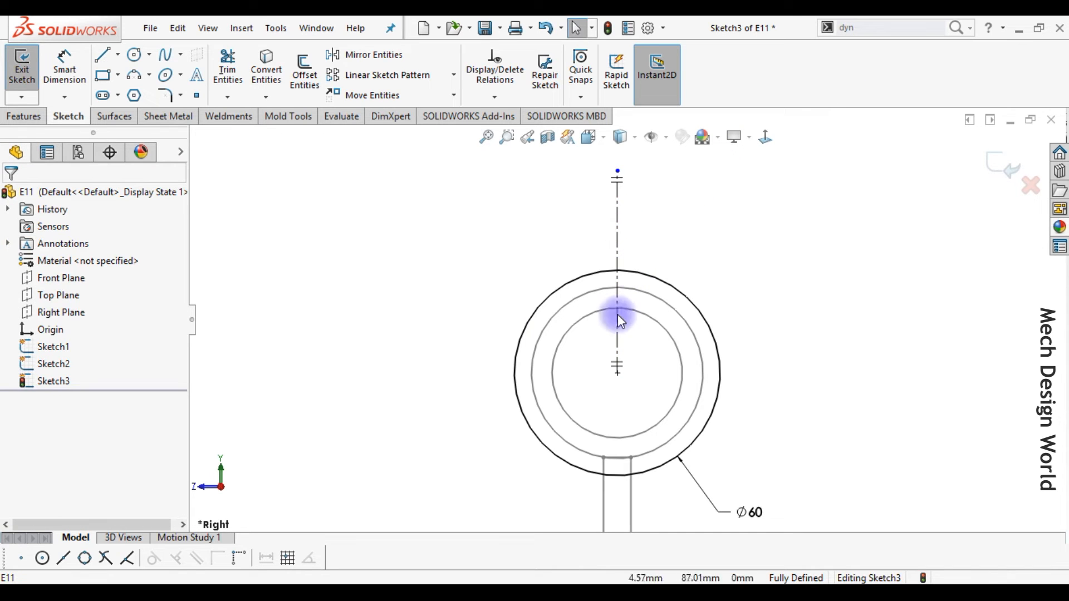
- From the 60 mm circle's side quadrant, sketch a mirrored outline of vertical, inward-slanting, vertical and top horizontal lines, about 36 mm wide at the top
left_click(102, 59)
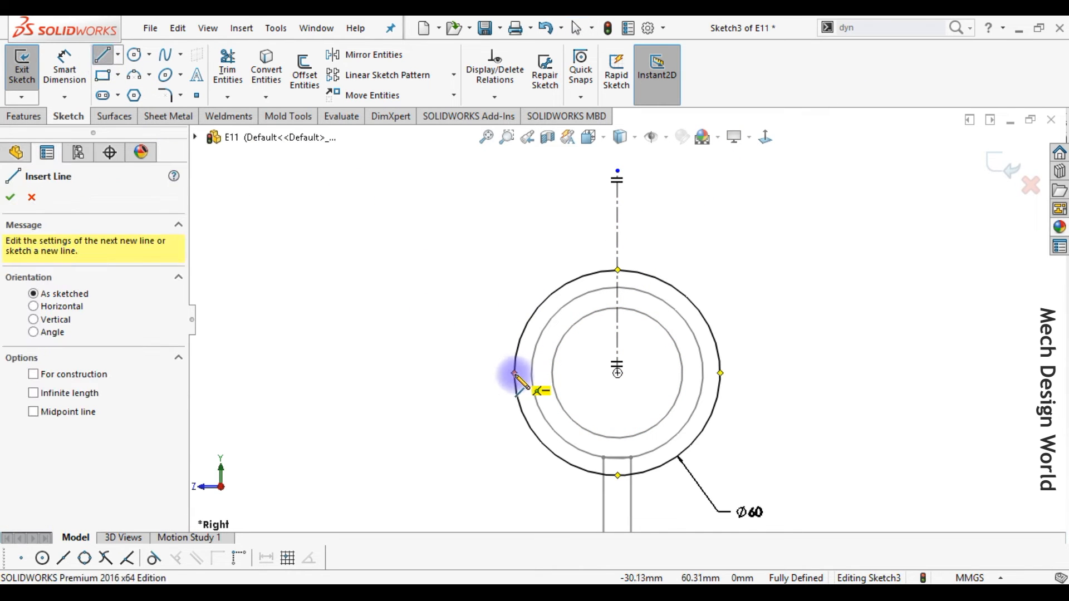
left_click(513, 372)
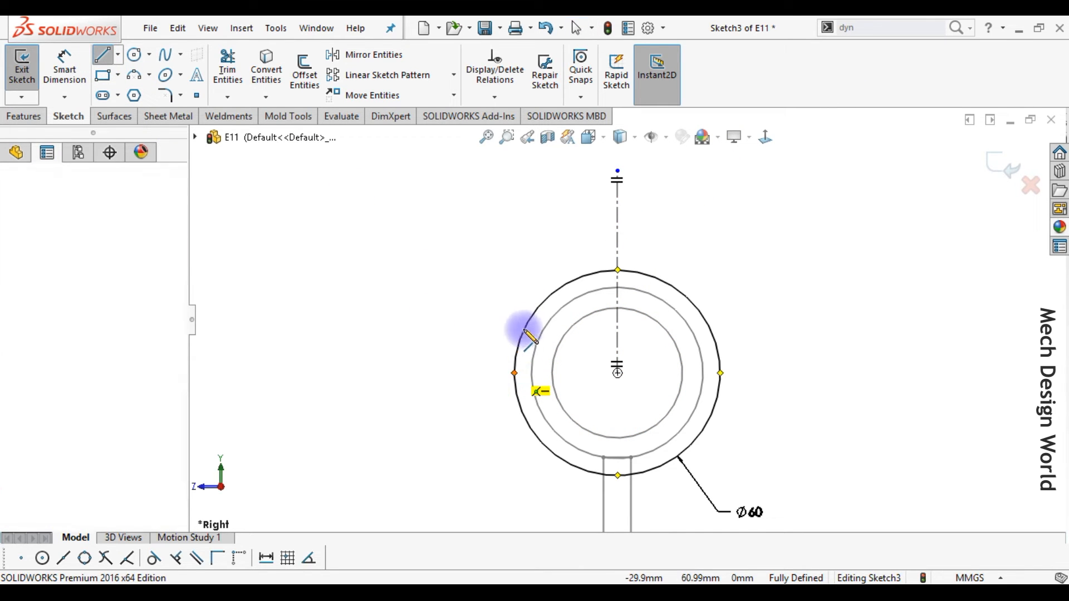
left_click(513, 296)
left_click(557, 261)
left_click(556, 201)
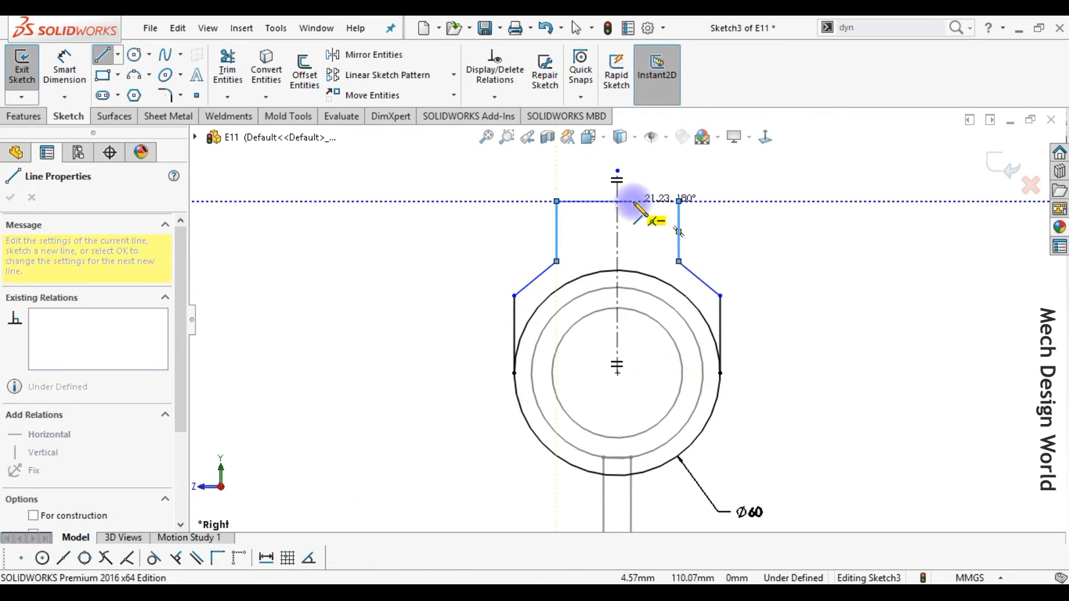
left_click(678, 201)
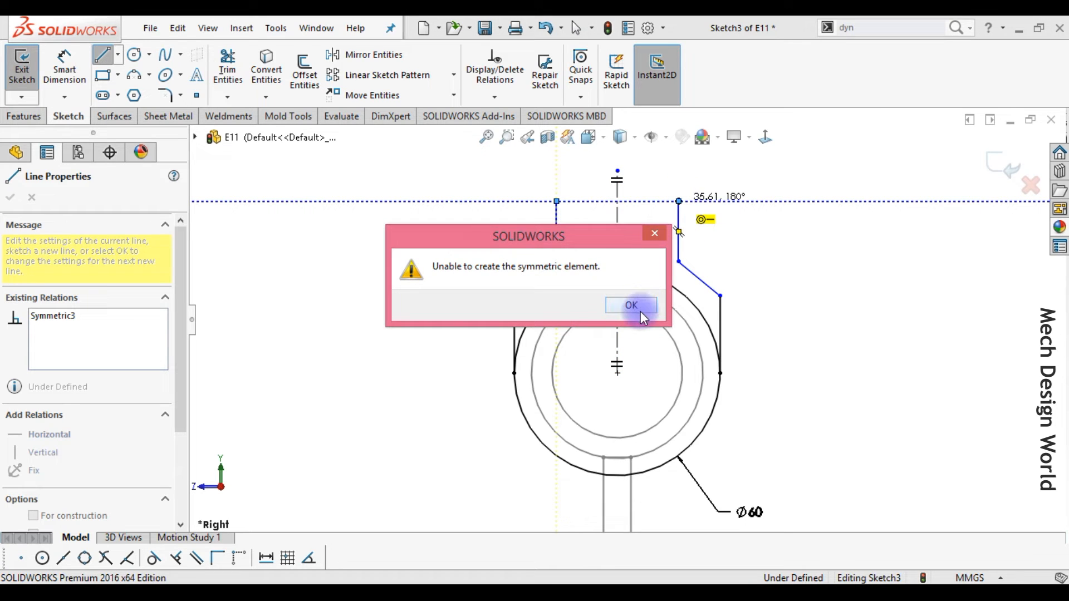
left_click(631, 305)
key("Escape")
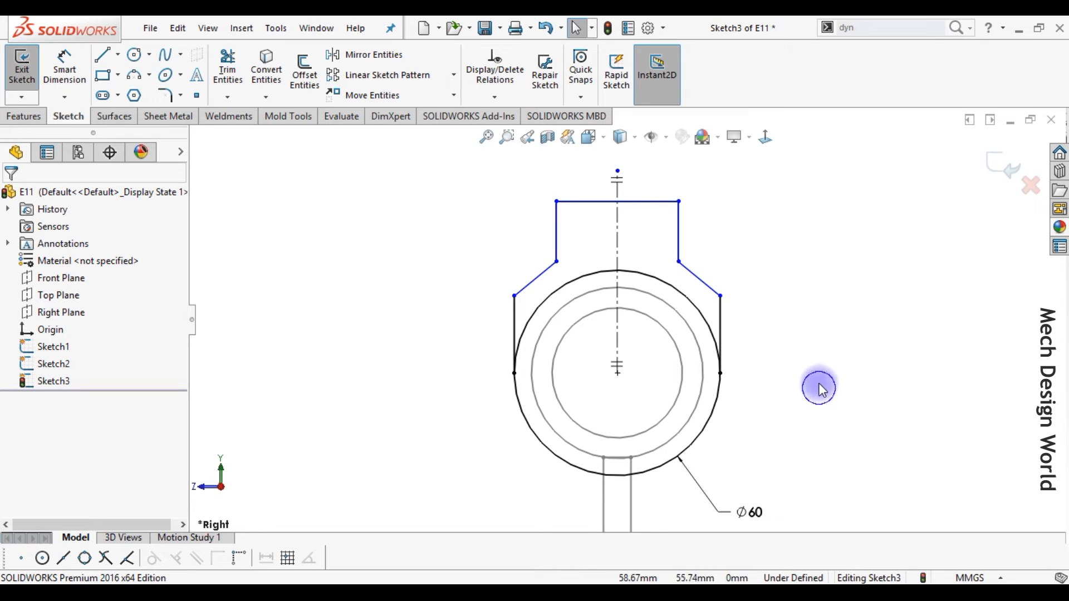
- Dimension the short vertical line rising from the outer circle's side quadrant as 8 mm
right_click_drag(818, 385, 819, 310)
left_click(515, 329)
left_click(473, 320)
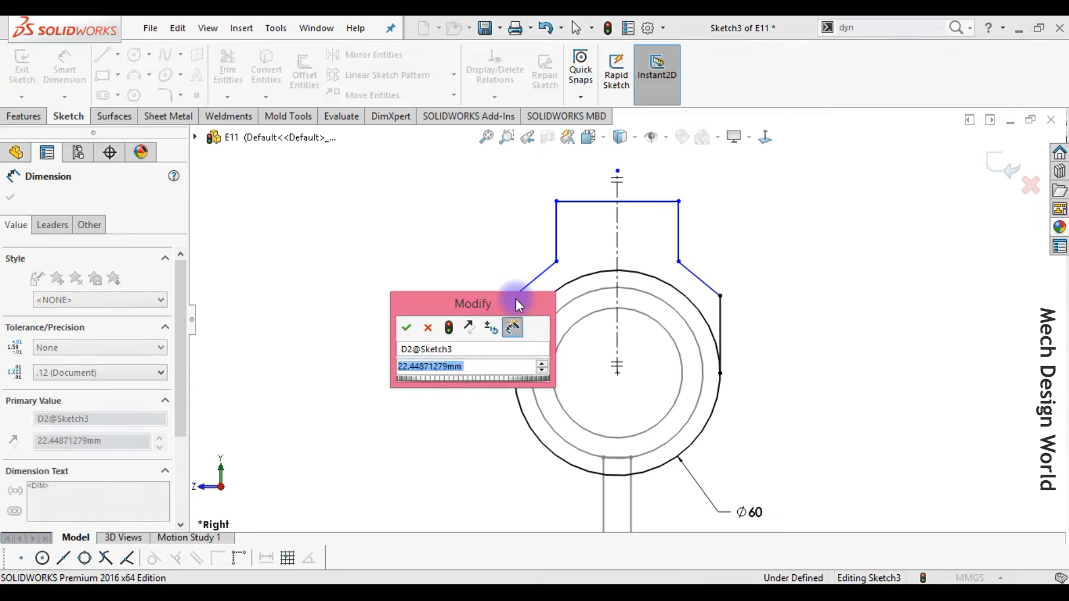
type("8")
key("Return")
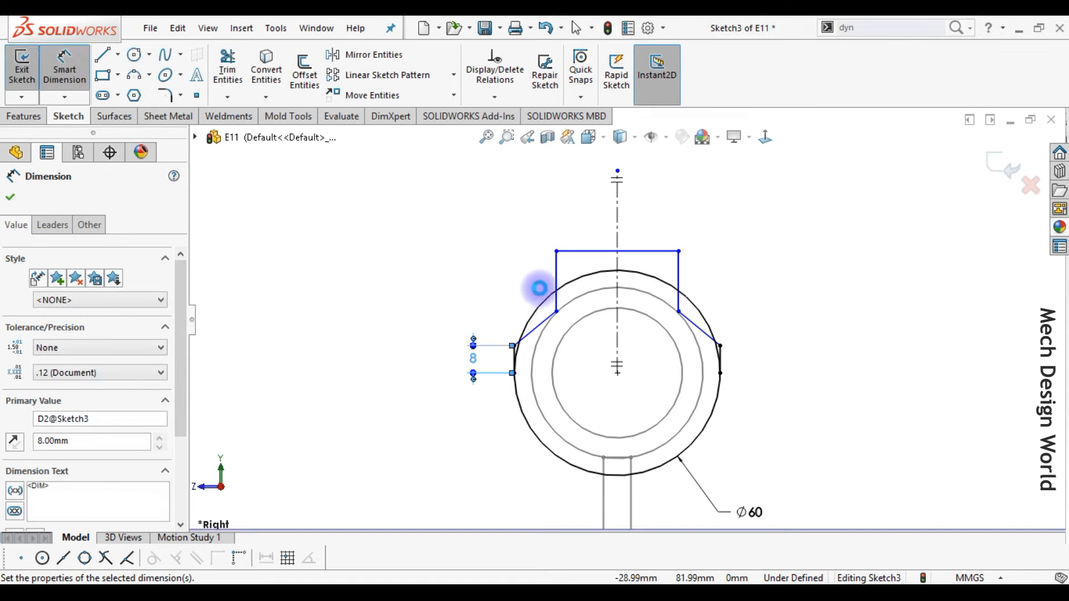
- Dimension the distance between the outline's two upper vertical lines as 40 mm
left_click(559, 278)
left_click(674, 276)
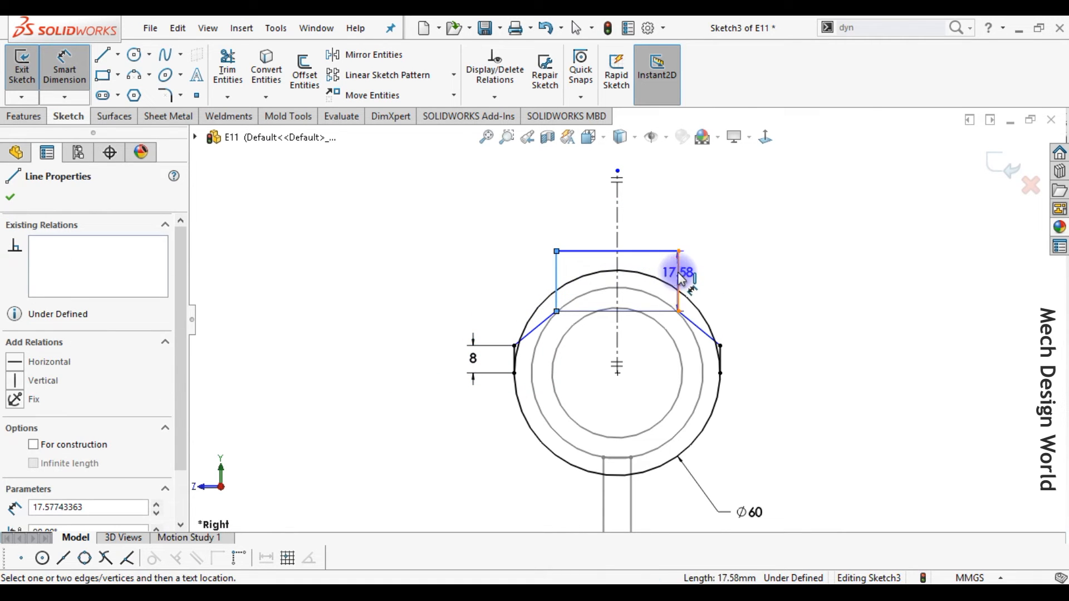
left_click(679, 280)
left_click(626, 228)
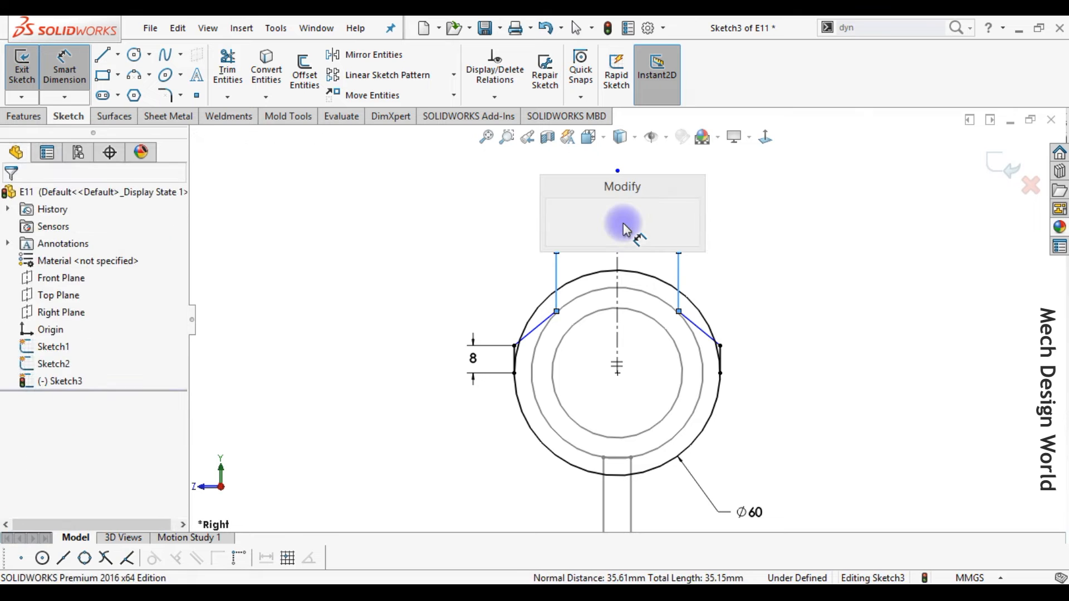
type("40")
key("Return")
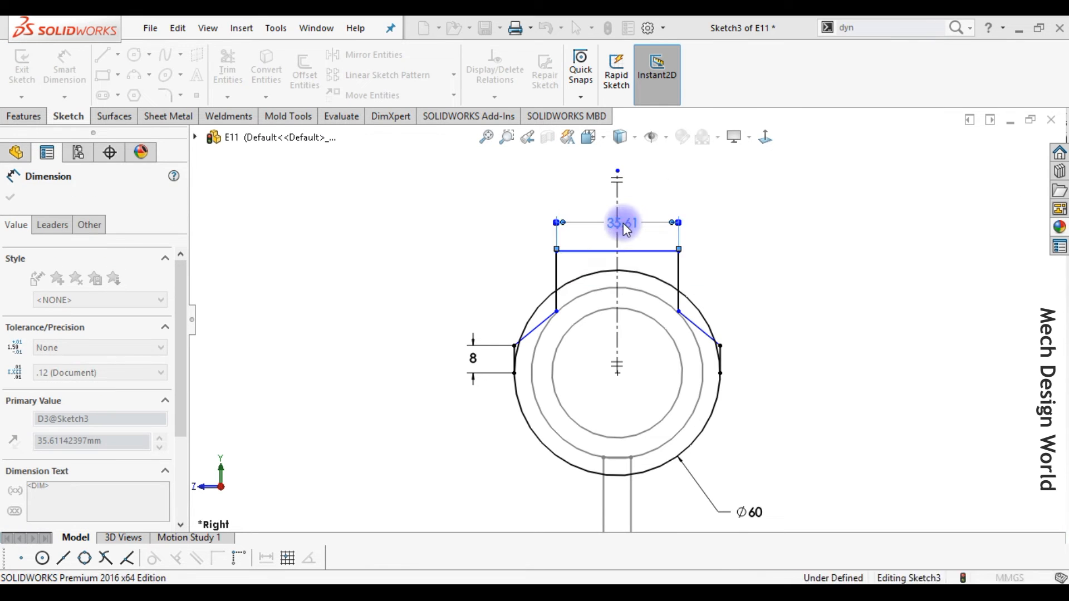
left_click(704, 182)
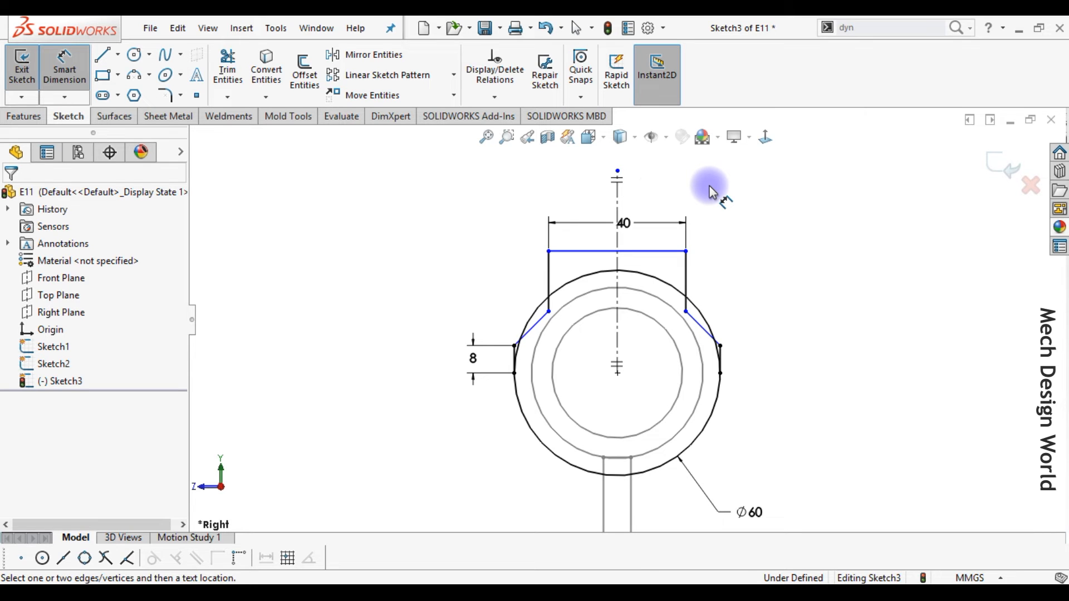
- Draw a horizontal centerline about 74 mm long across the outline, just below its top edge
left_click(118, 54)
left_click(120, 93)
left_click(501, 279)
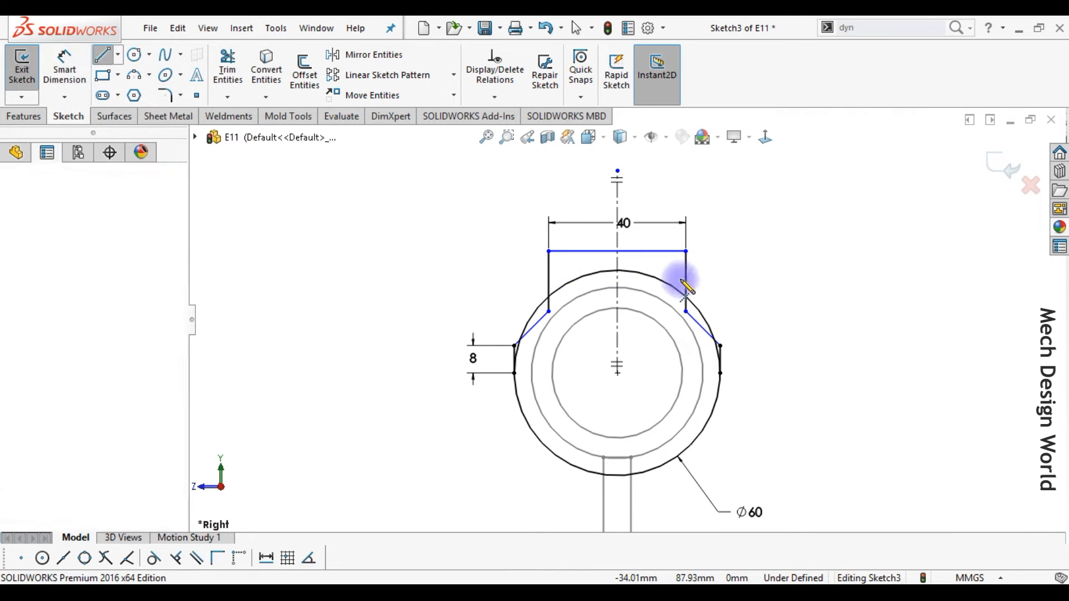
left_click(755, 280)
key("Escape")
- Dimension the horizontal centerline from the 50 mm circle, changing the arc condition so it measures to the circle's top edge
scroll(640, 292, "down", 3)
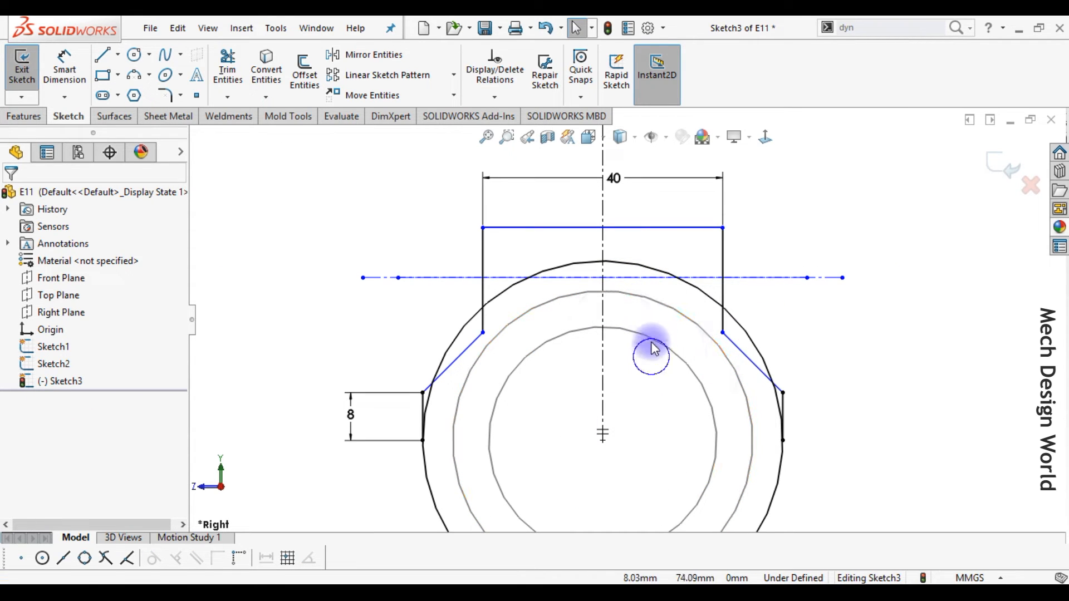
right_click_drag(652, 295, 650, 272)
left_click(650, 298)
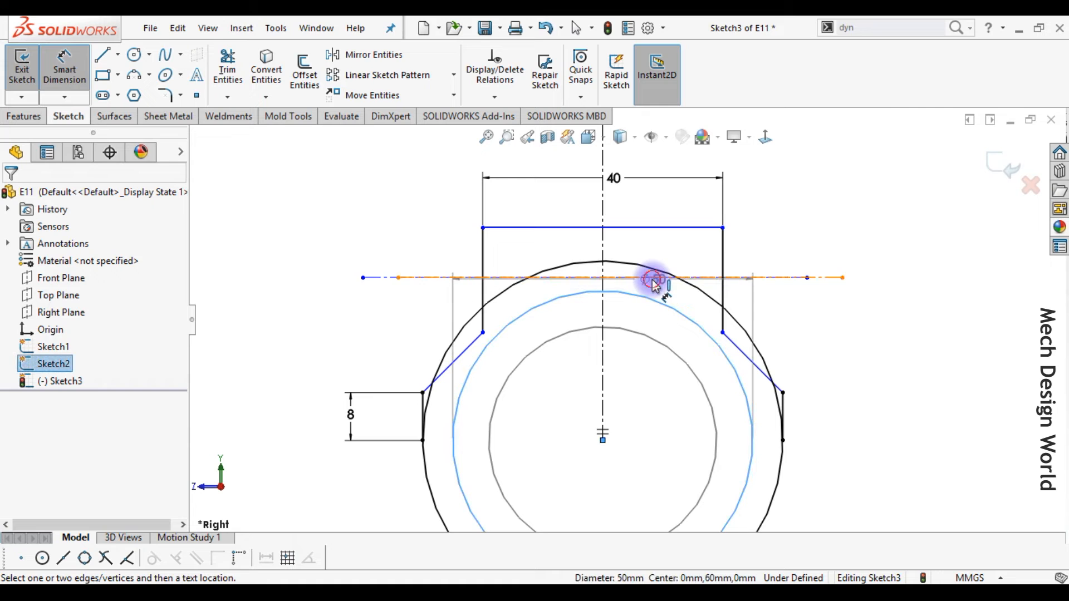
left_click(654, 280)
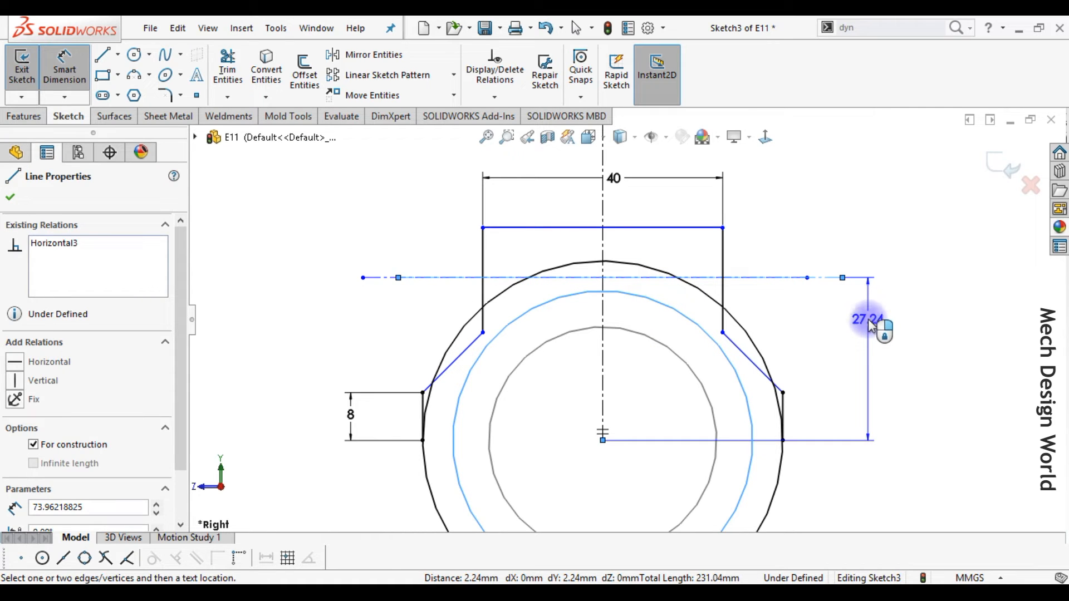
left_click(870, 323)
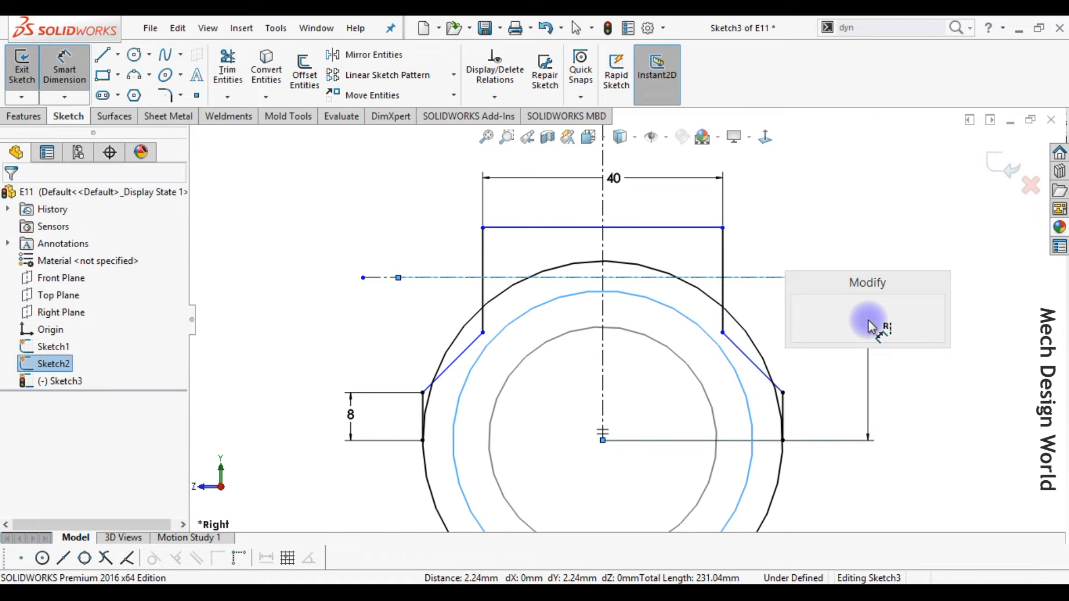
left_click(804, 320)
left_click_drag(175, 349, 183, 435)
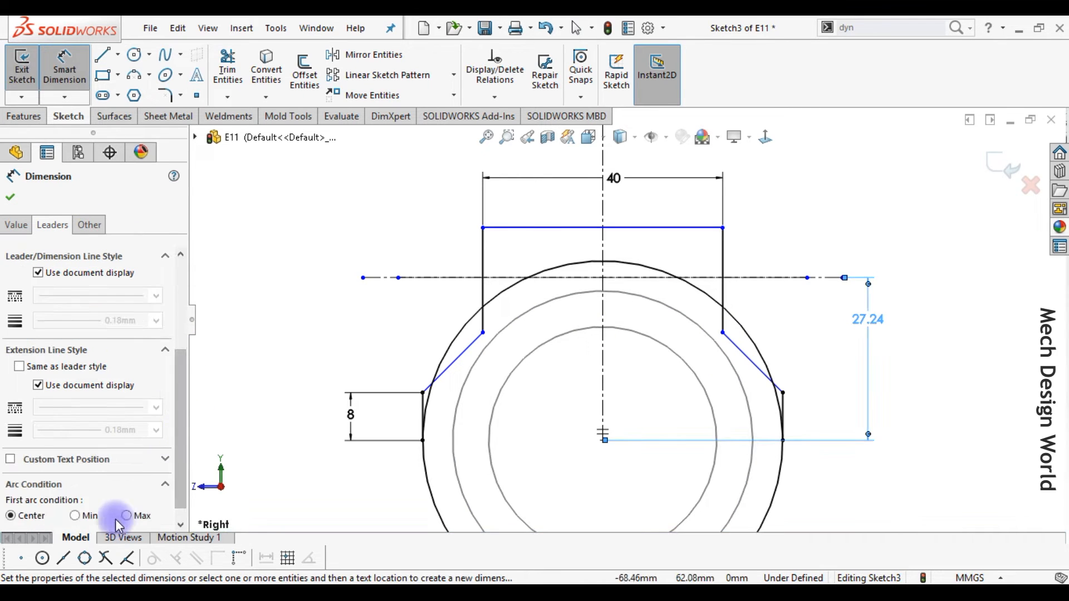
left_click(936, 383)
- Set the distance between the horizontal centerline and the top of the 50 mm circle to 5.5 mm
double_click(868, 282)
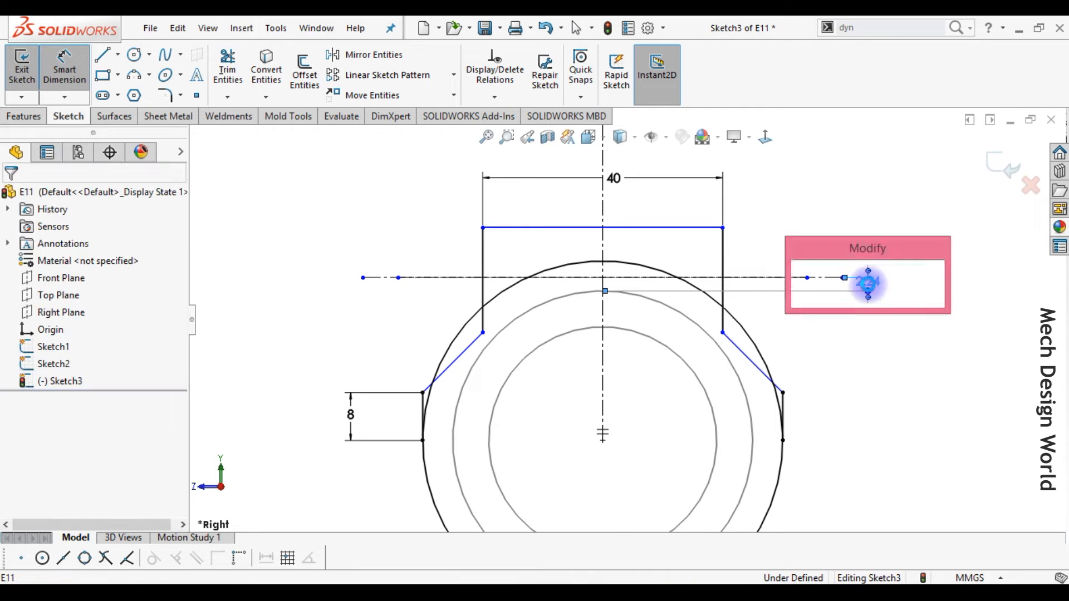
type("5.")
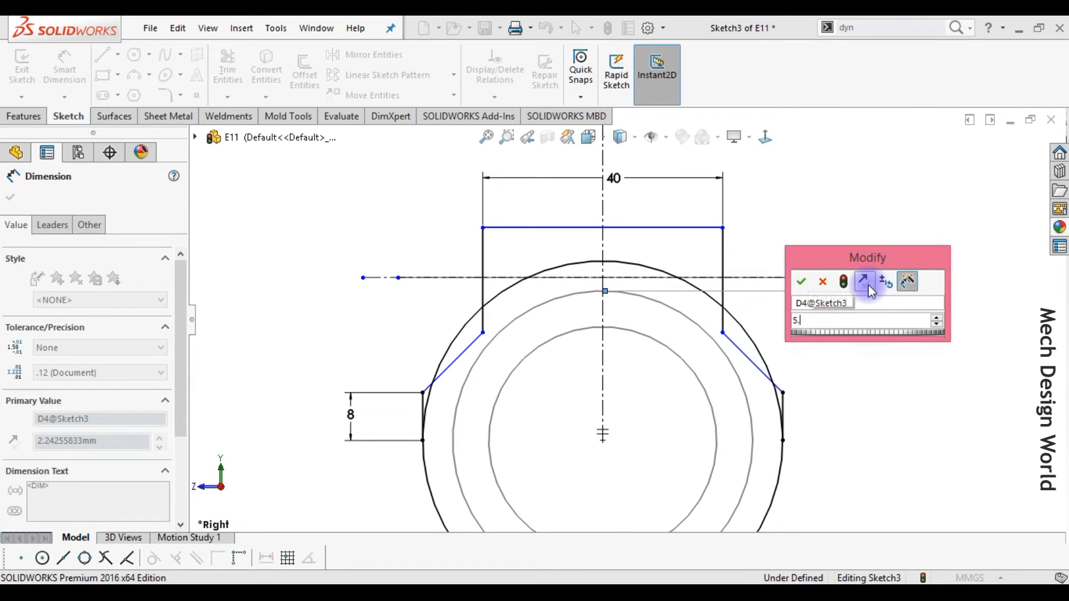
key("Return")
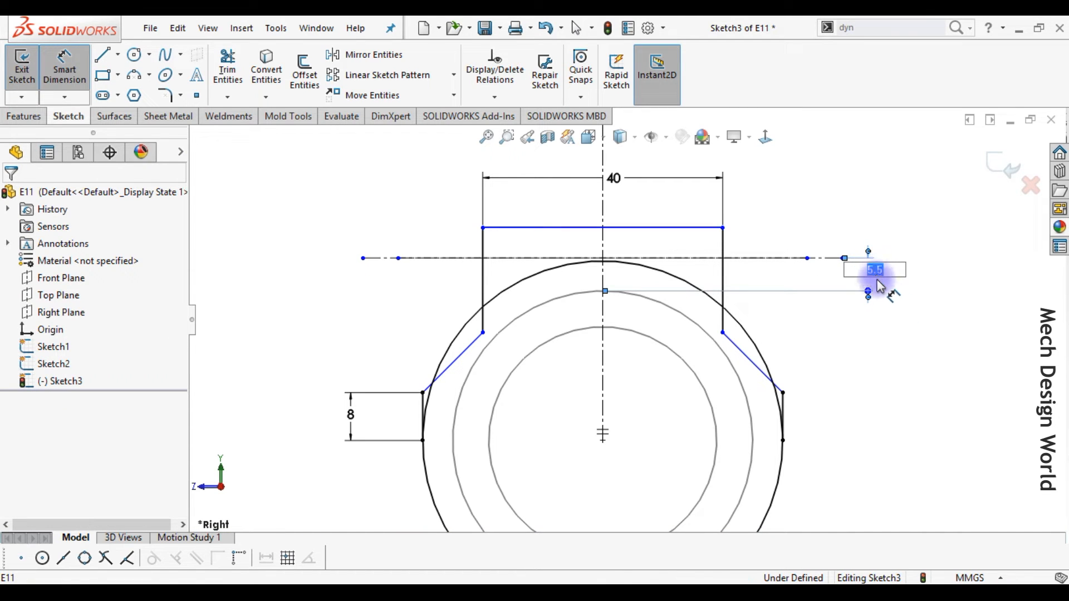
left_click(892, 300)
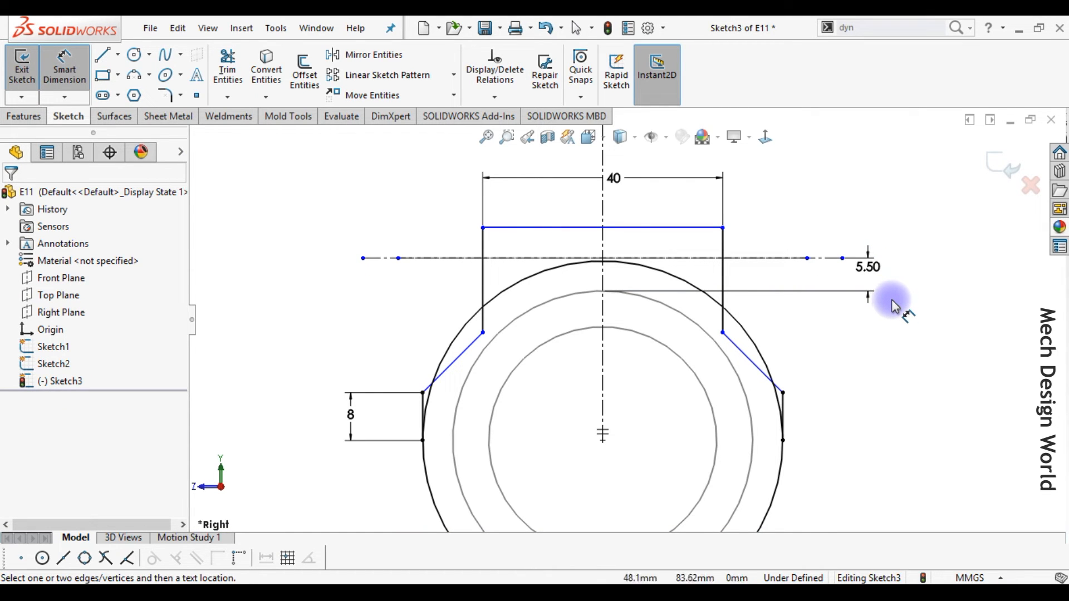
- Dimension the distance from the horizontal centerline to the outline's top edge as 12 mm
left_click(384, 261)
left_click(479, 228)
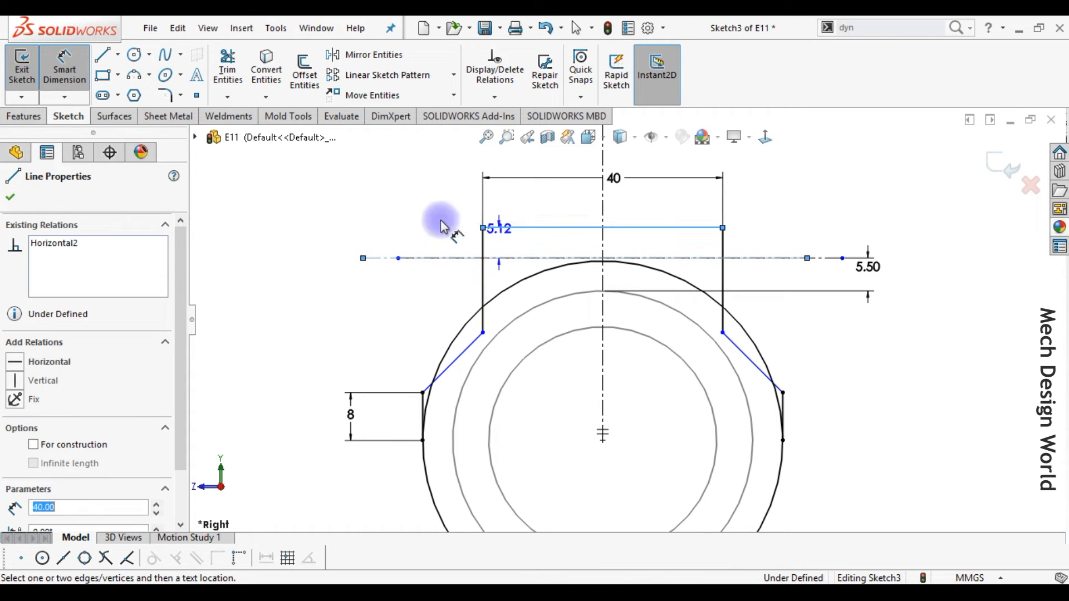
left_click(423, 207)
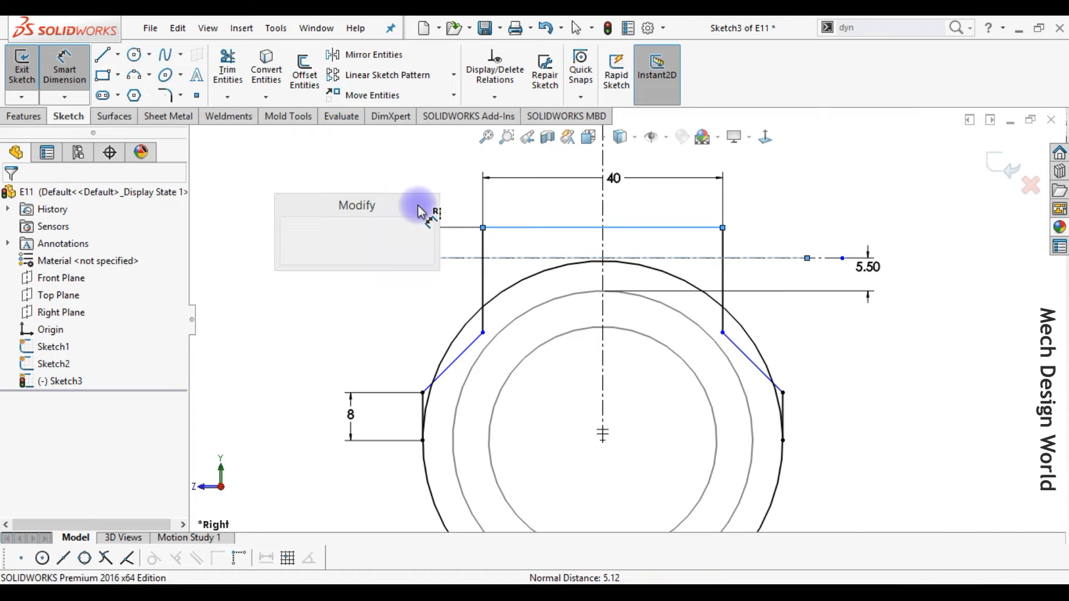
type("12")
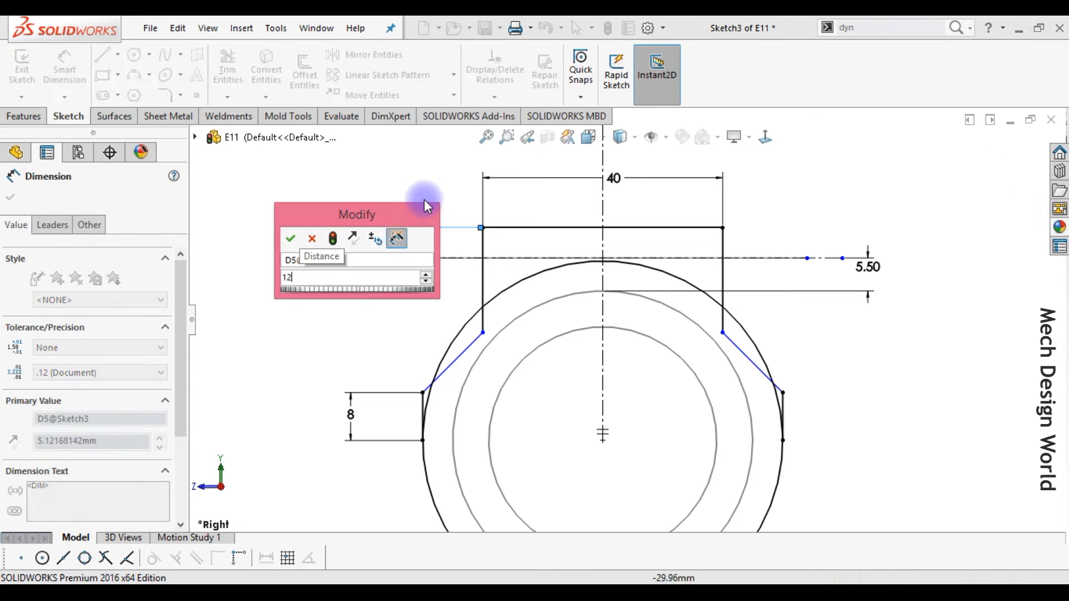
key("Return")
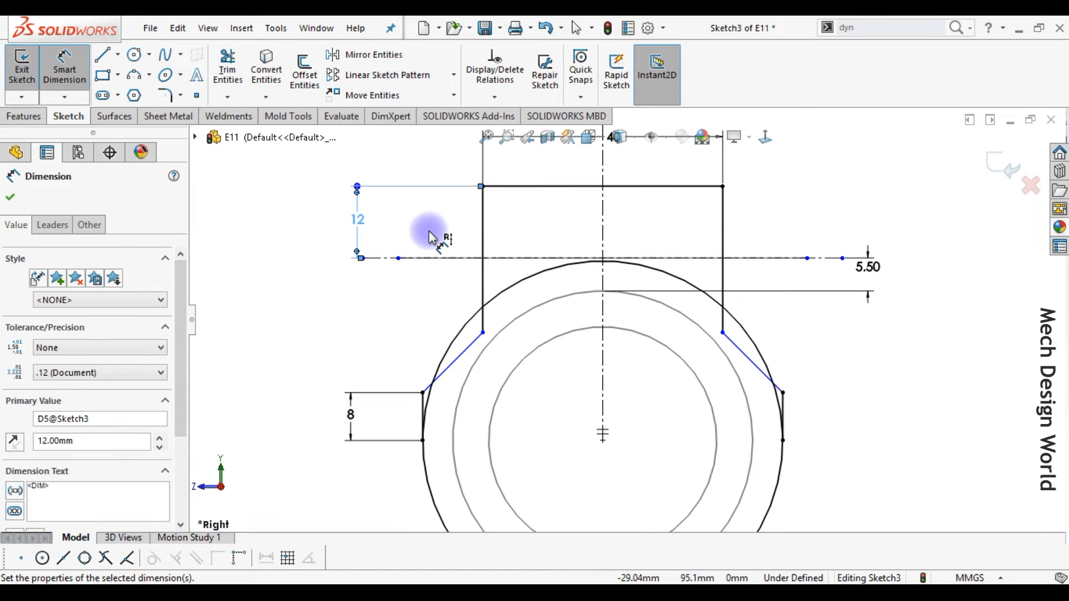
left_click(430, 231)
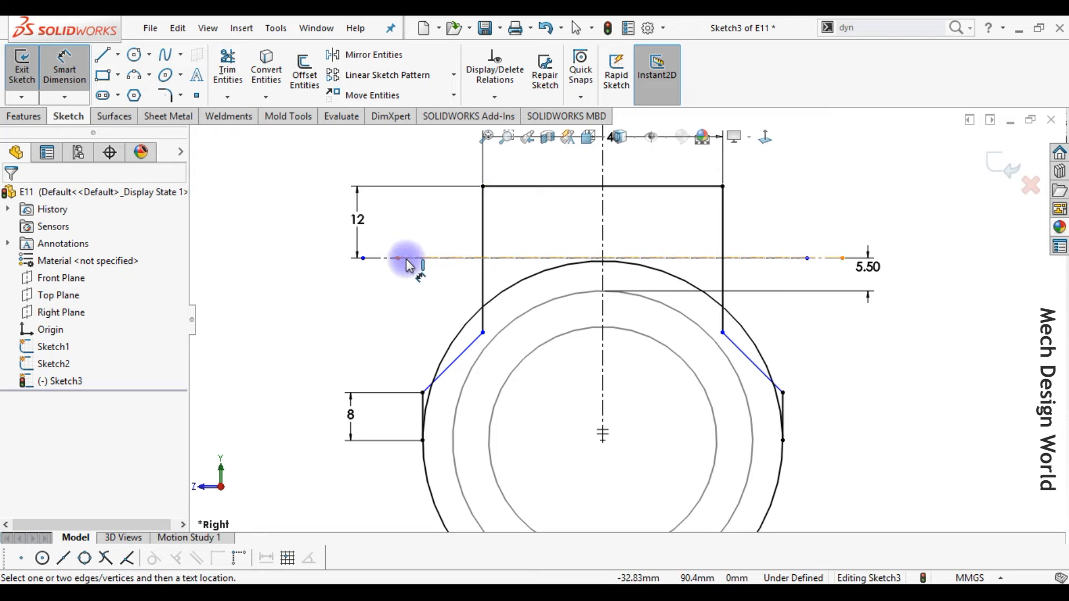
- Dimension the vertical distance from the horizontal centerline to the lower end of the outline's vertical side as 12 mm
left_click(435, 267)
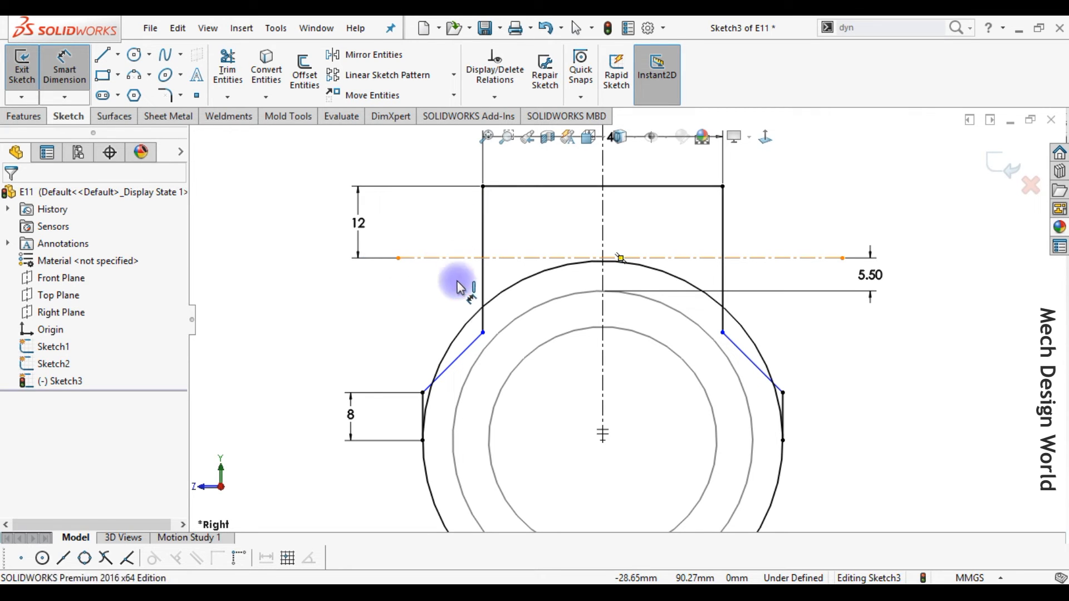
left_click(482, 333)
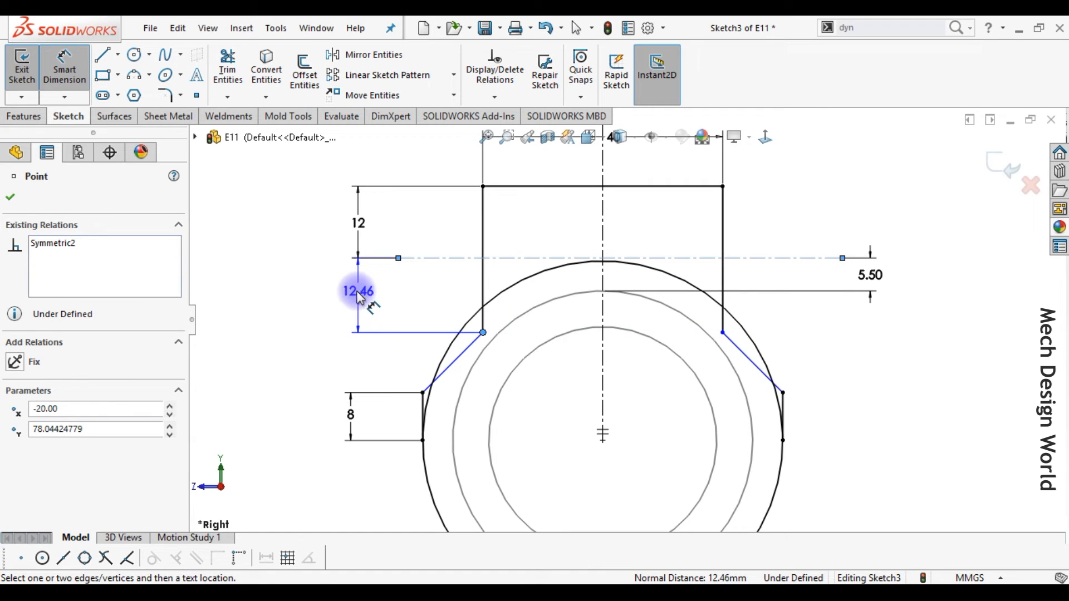
left_click(358, 295)
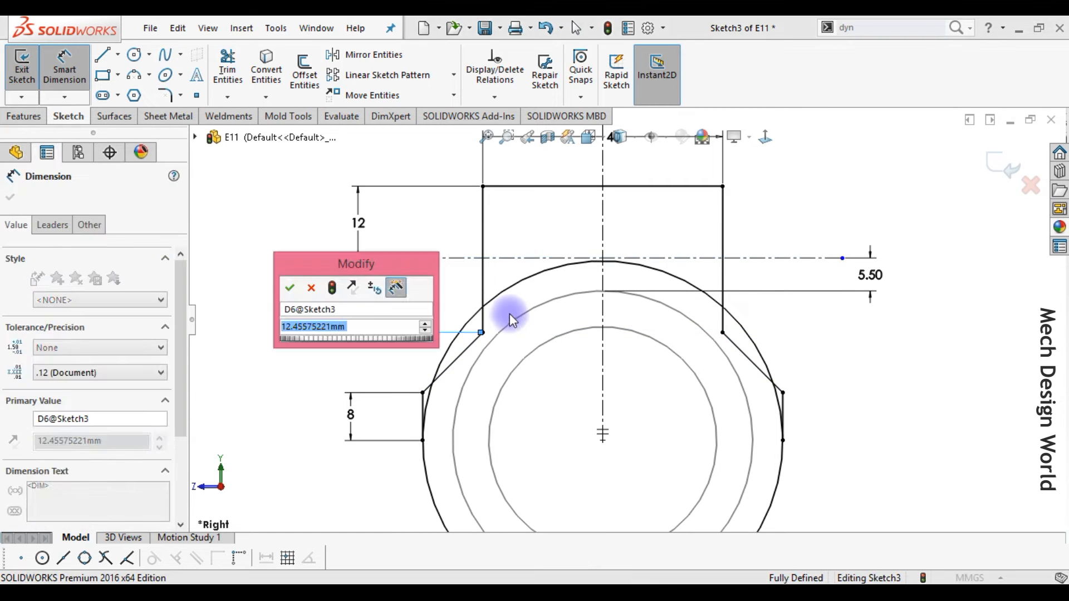
type("12")
key("Return")
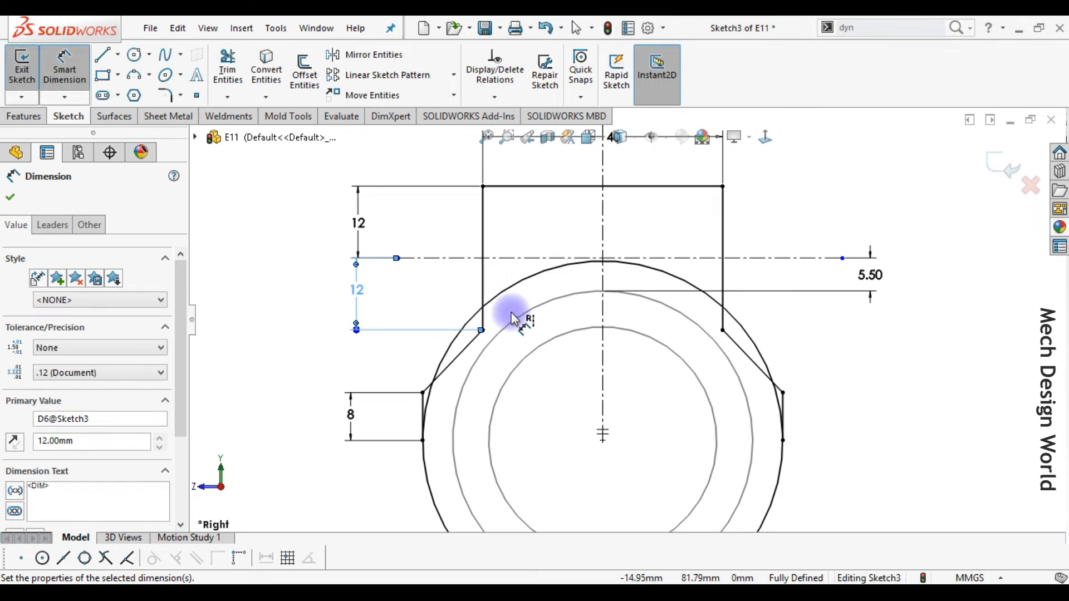
left_click(405, 308)
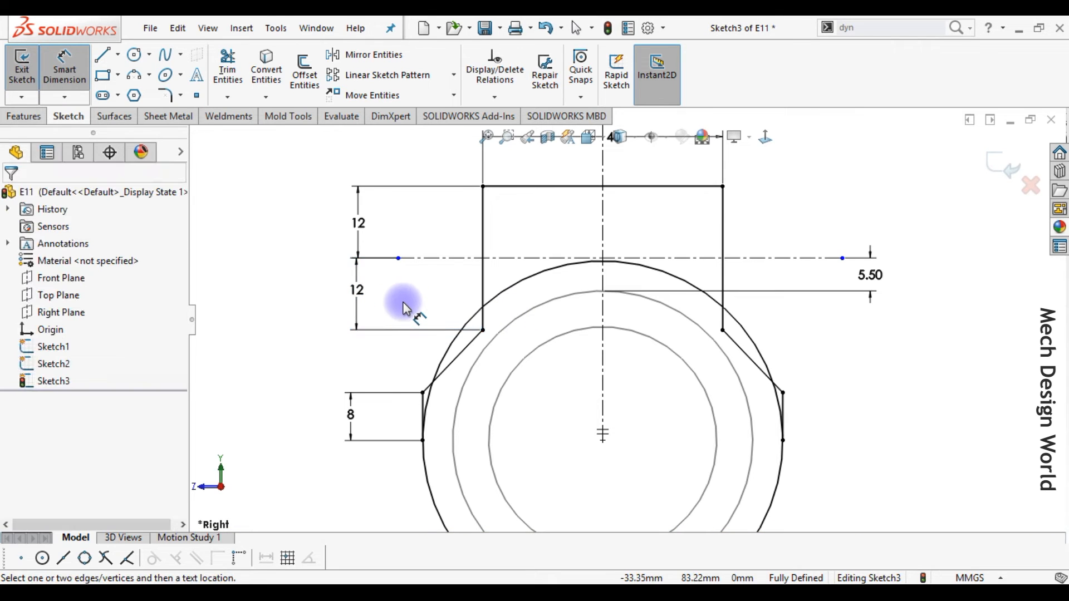
key("Escape")
- Trim the upper part of the 60 mm circle away inside the housing outline with Power trim and exit the sketch
right_click_drag(405, 299, 360, 332)
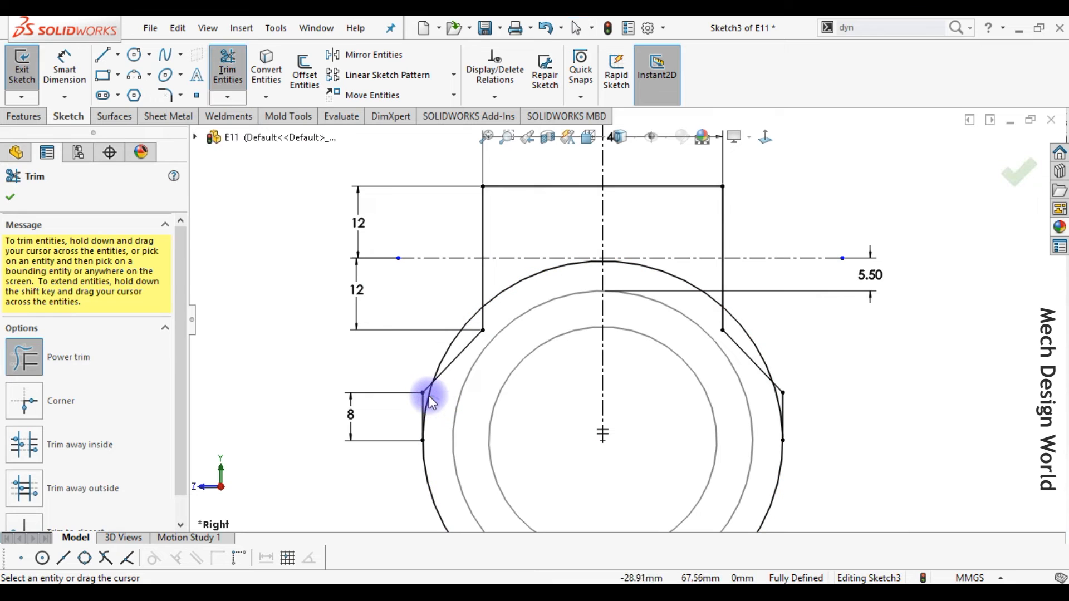
mouse_move(461, 344)
left_mouse_down()
mouse_move(540, 277)
mouse_move(677, 275)
left_mouse_up()
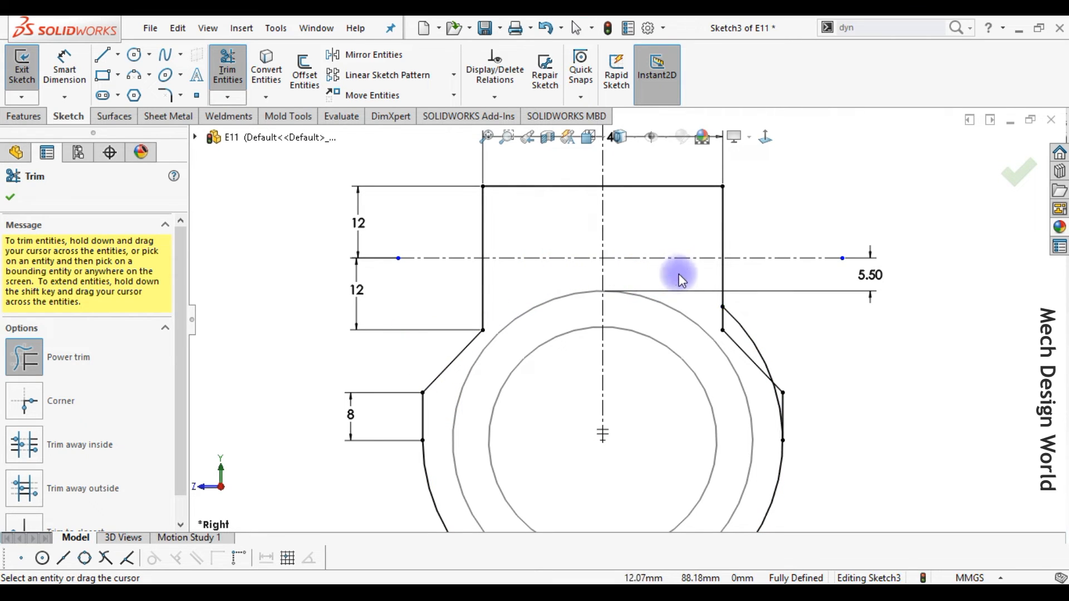
mouse_move(755, 351)
left_mouse_down()
mouse_move(779, 402)
mouse_move(833, 427)
mouse_move(818, 421)
left_mouse_up()
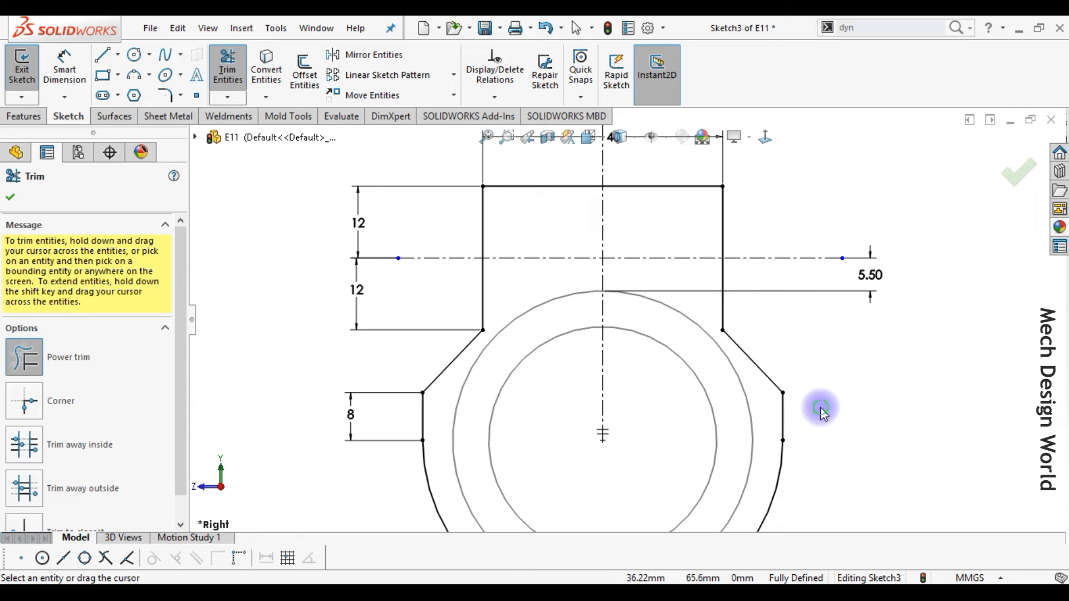
key("f")
left_click(1011, 171)
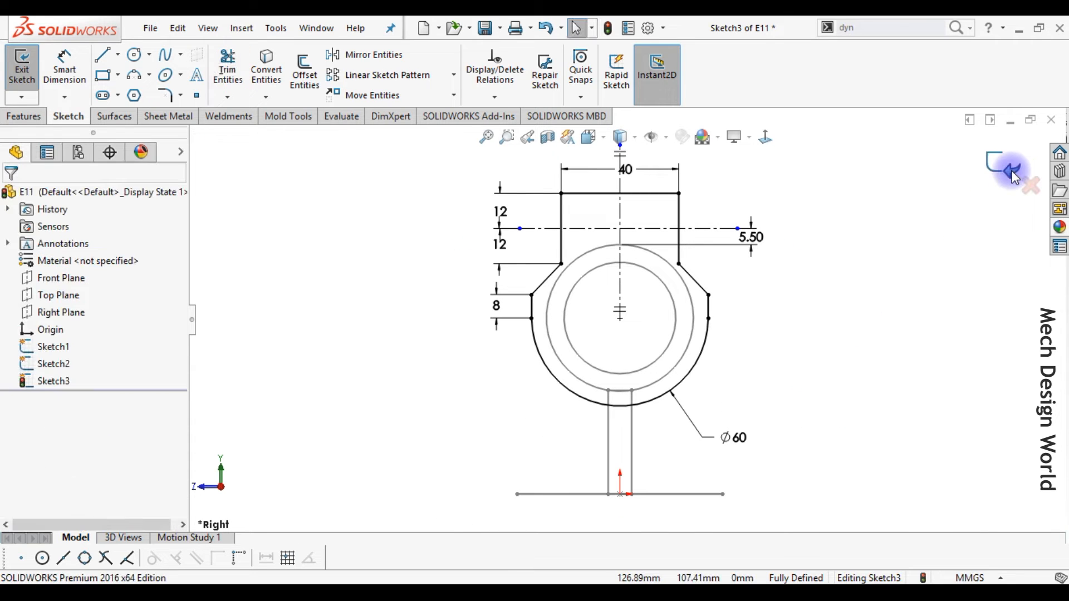
left_click(1004, 166)
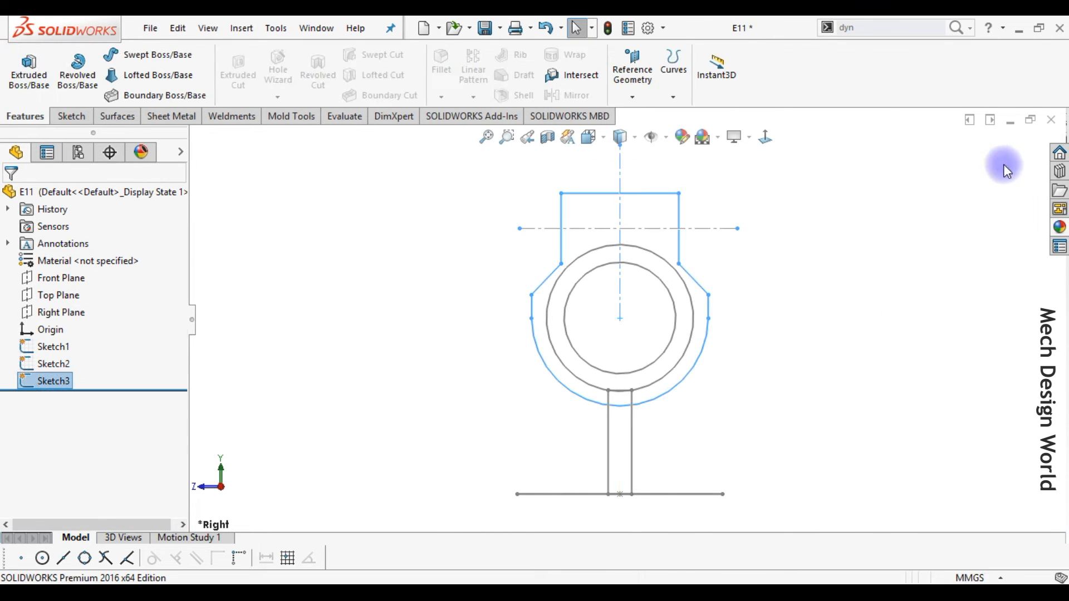
left_click(940, 262)
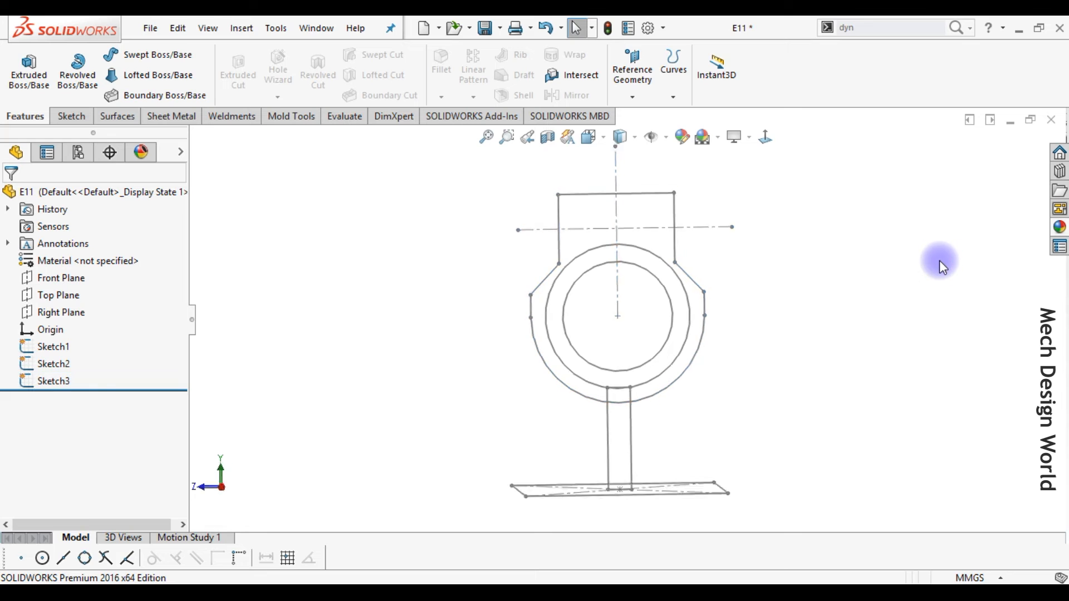
- Extrude the base rectangle upward as a blind boss 10 mm thick, working in the isometric view
key("ctrl+7")
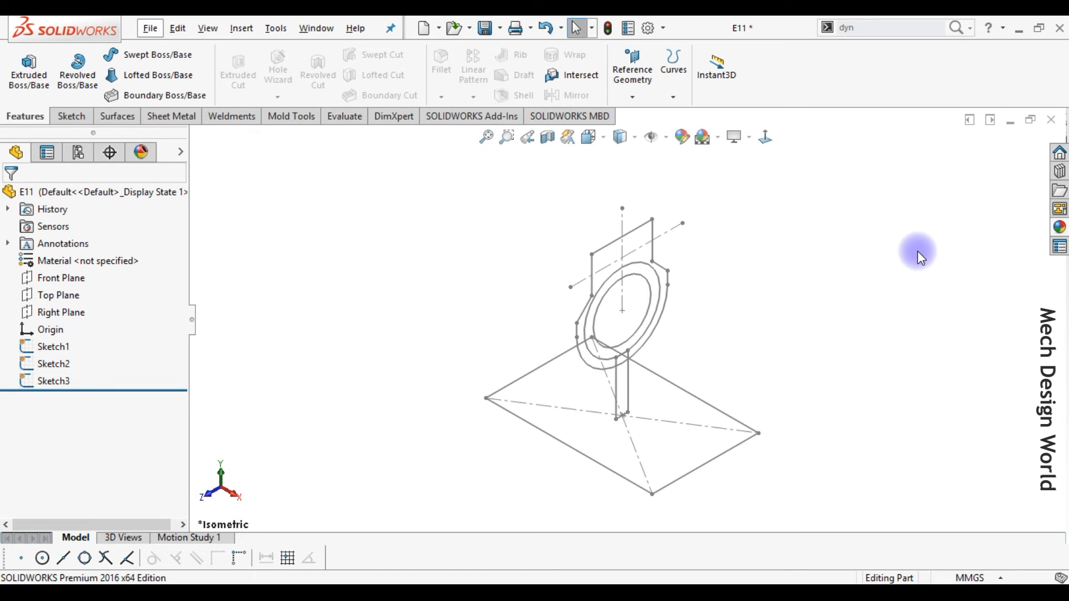
left_click(29, 70)
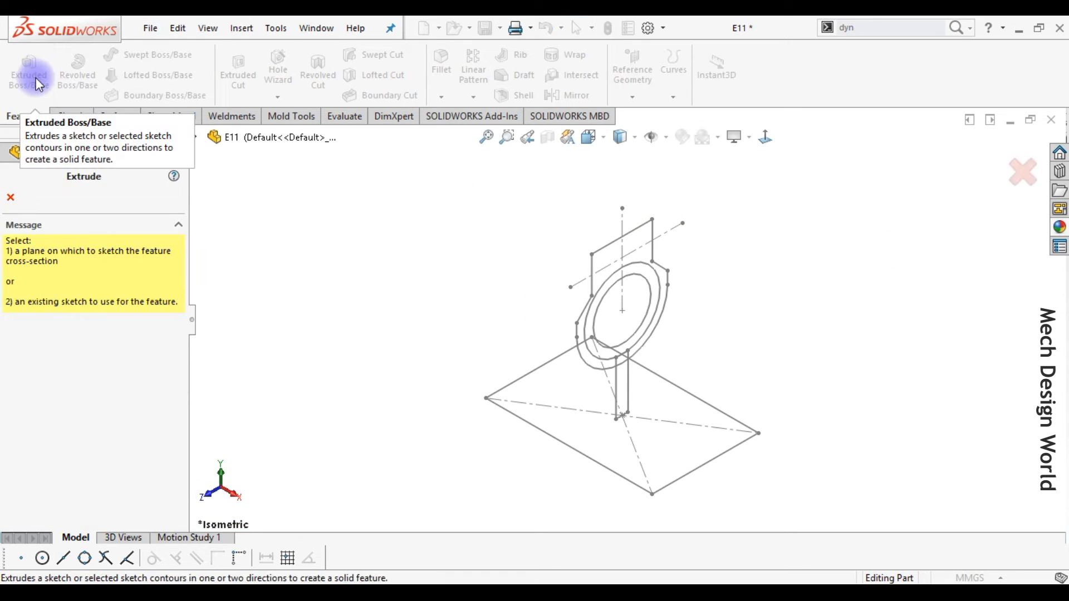
left_click(532, 425)
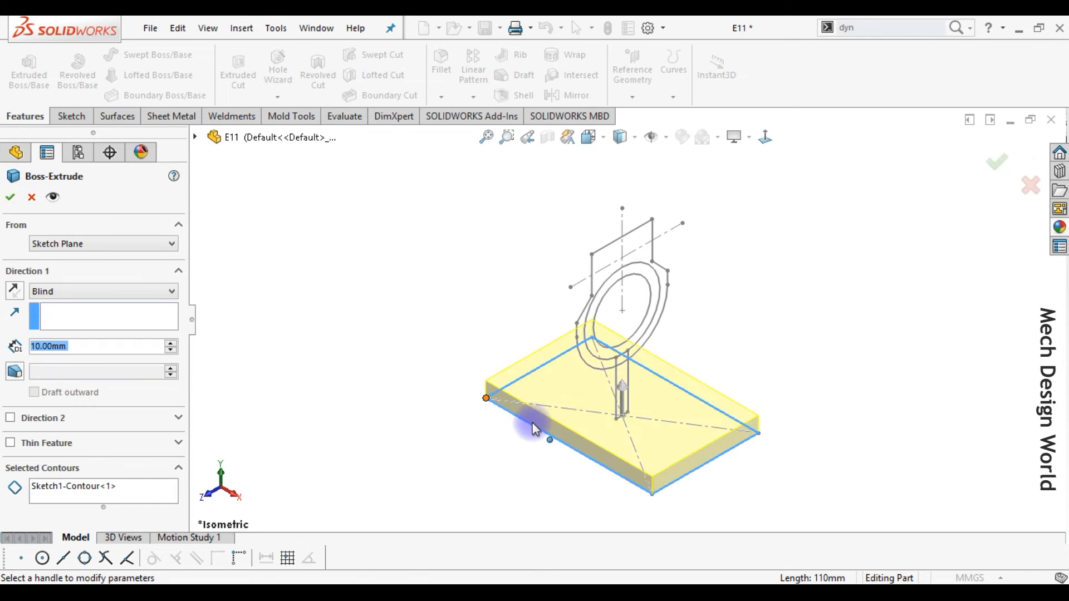
type("10")
key("Return")
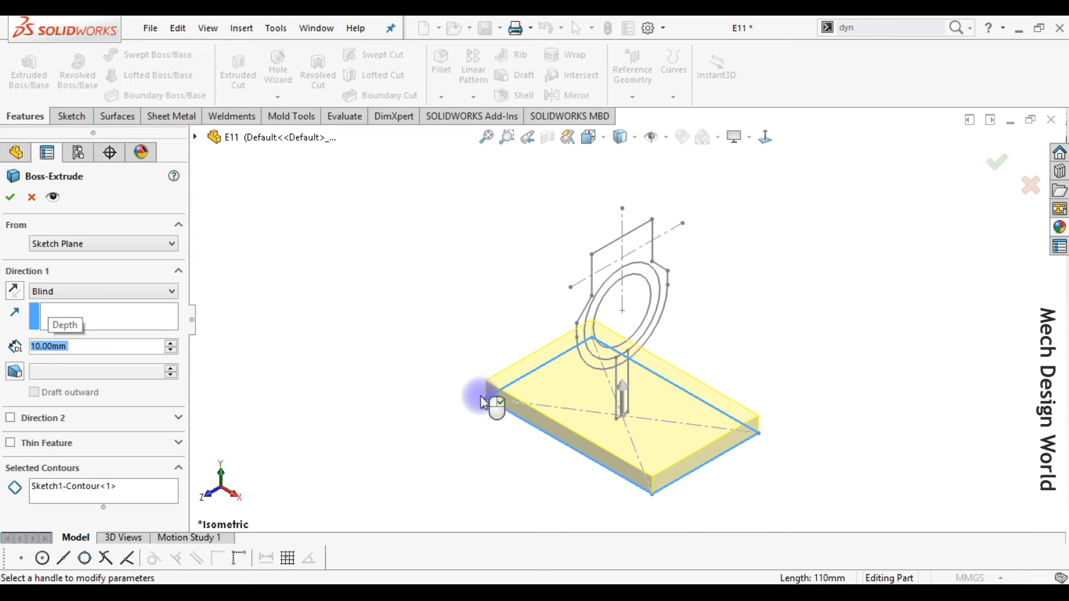
left_click(10, 197)
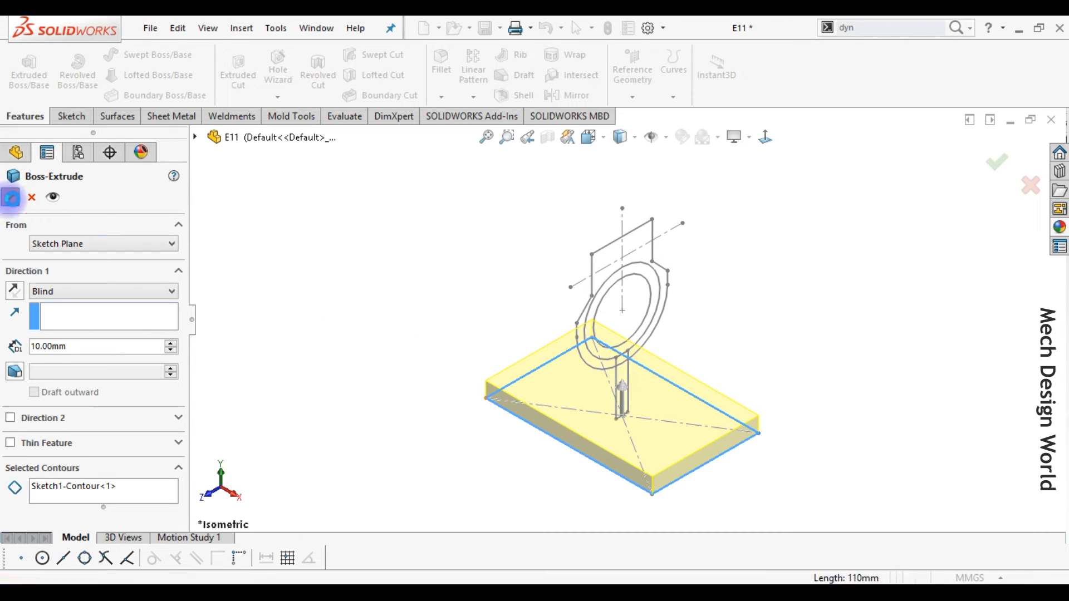
left_click(450, 369)
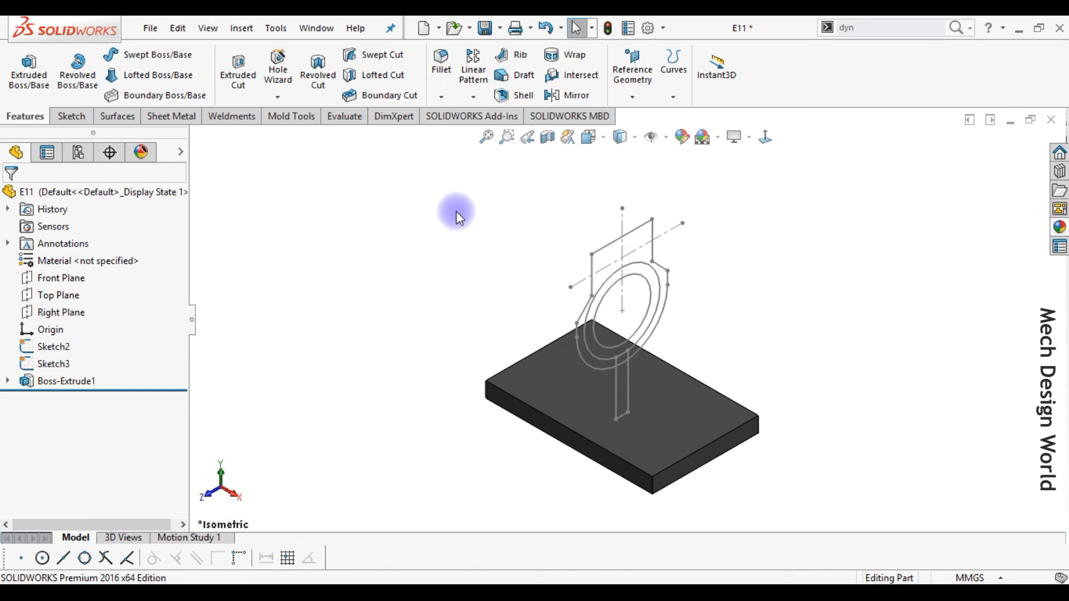
- Fillet the four vertical corner edges of the base plate with a symmetric 8 mm radius
left_click(441, 64)
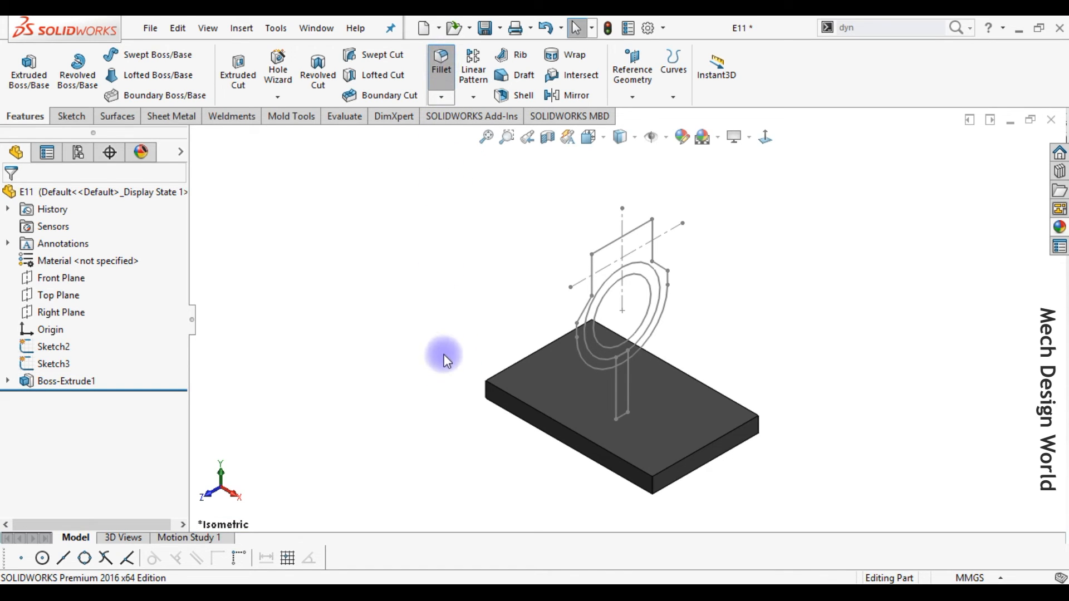
left_click_drag(442, 350, 499, 446)
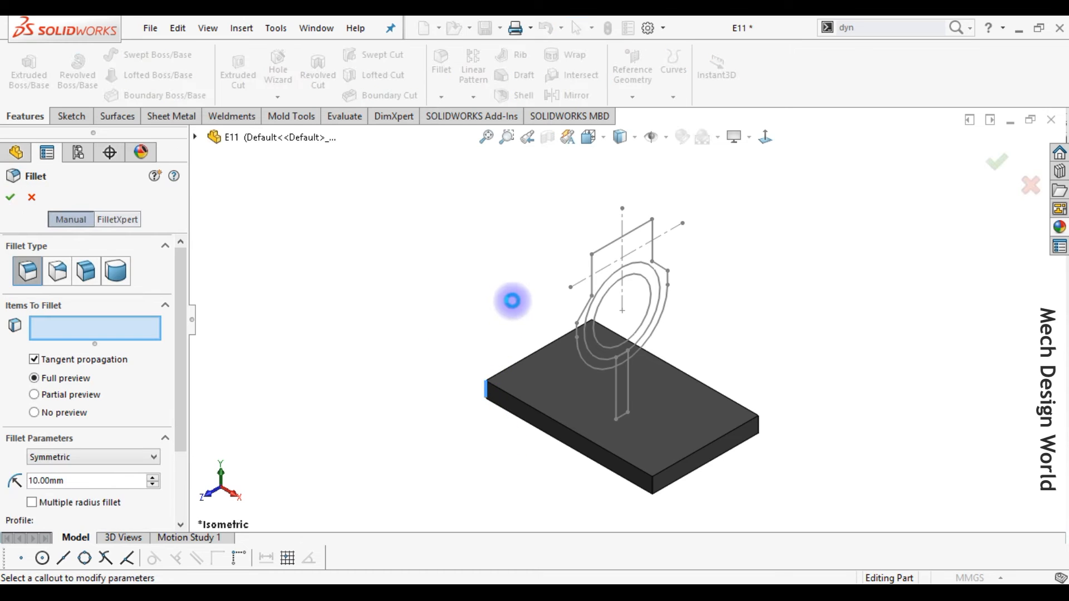
left_click(644, 357)
left_click(756, 424)
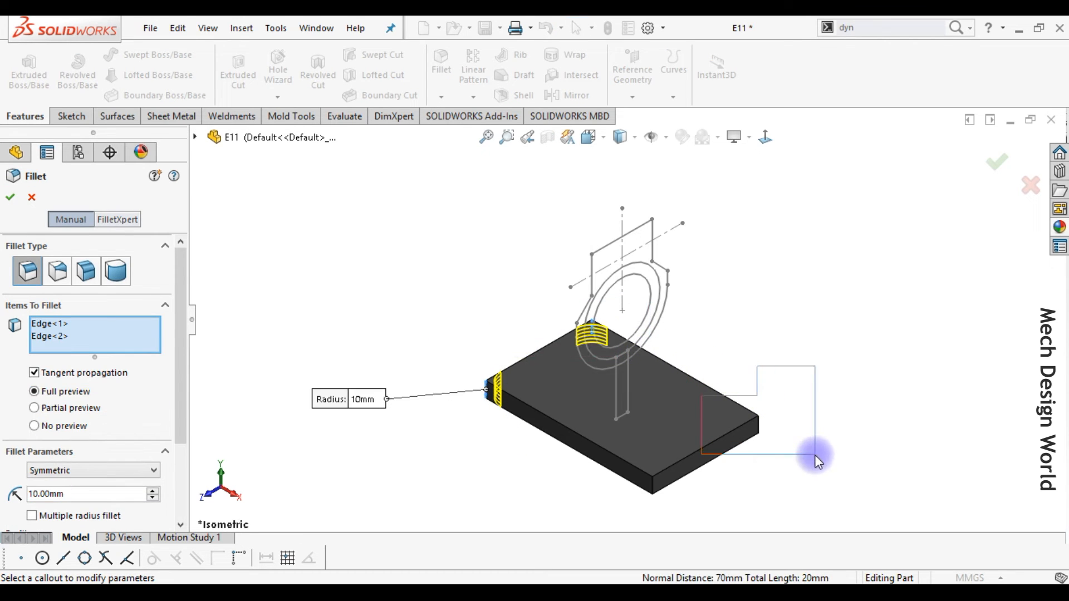
left_click(665, 474)
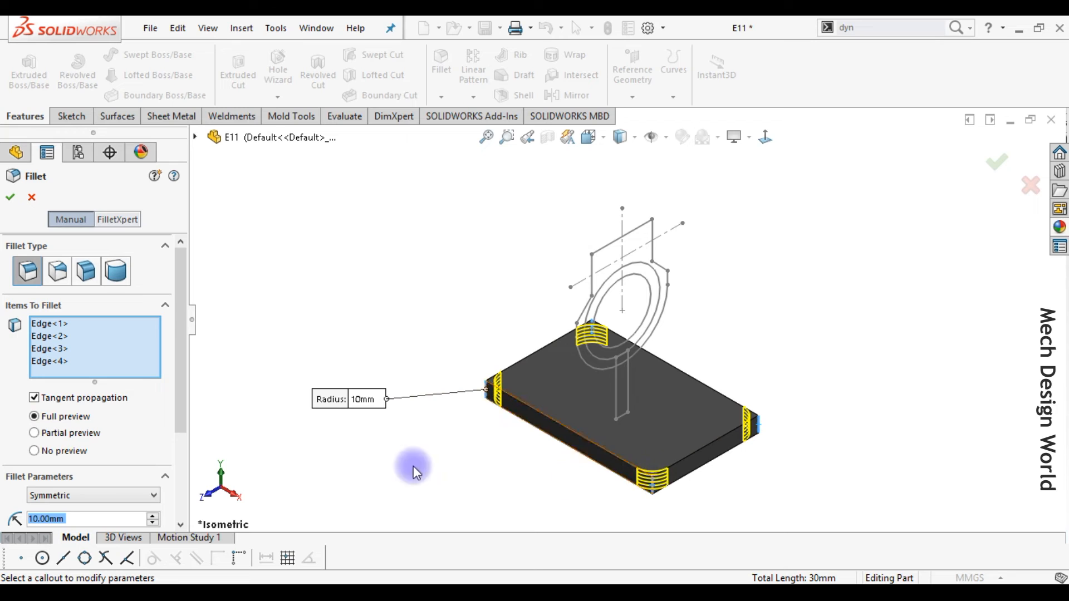
left_click_drag(182, 418, 190, 474)
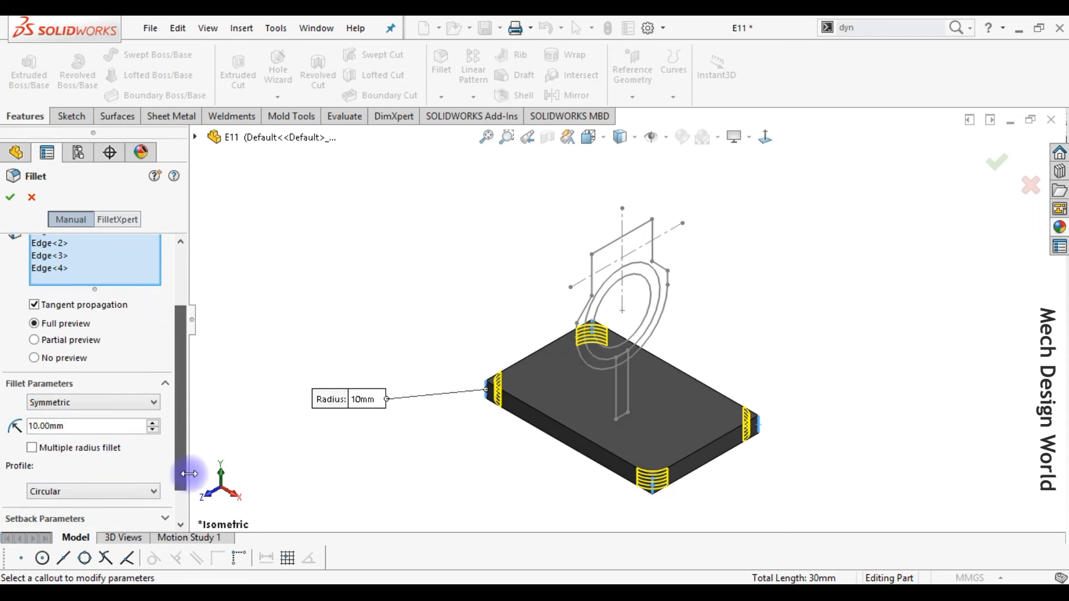
double_click(52, 431)
type("8")
key("Return")
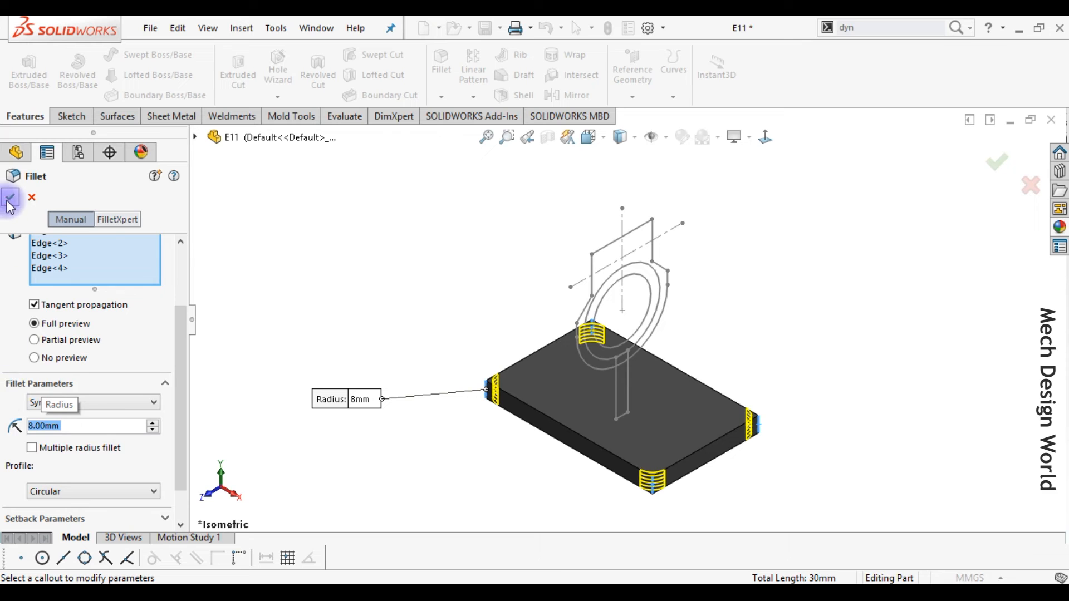
key("Return")
left_click(513, 460)
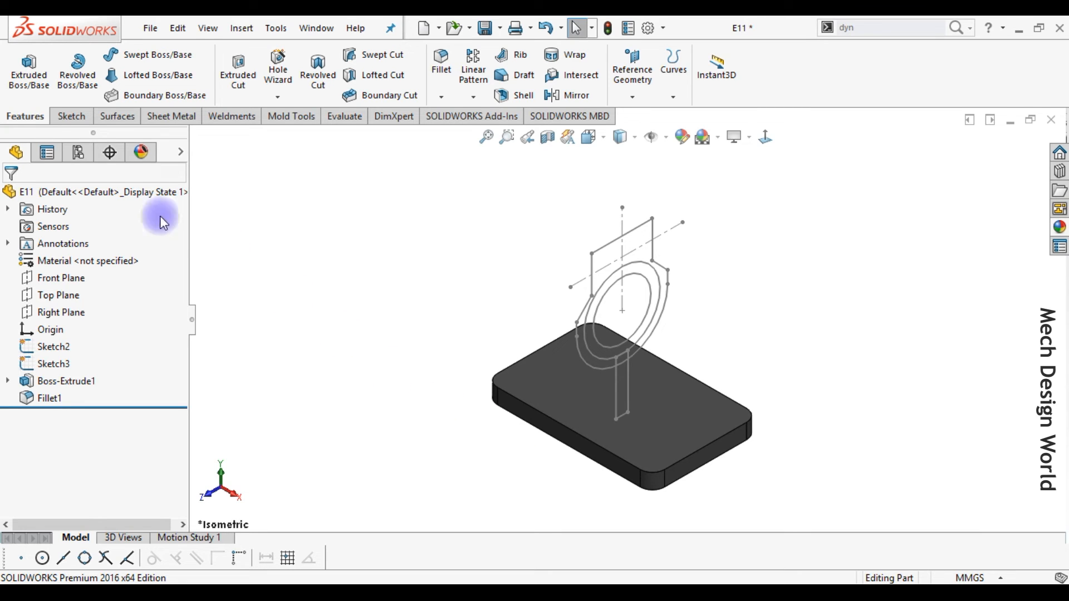
- Extrude the narrow web contour between the base and the rings 56 mm with the Mid Plane end condition
left_click(29, 69)
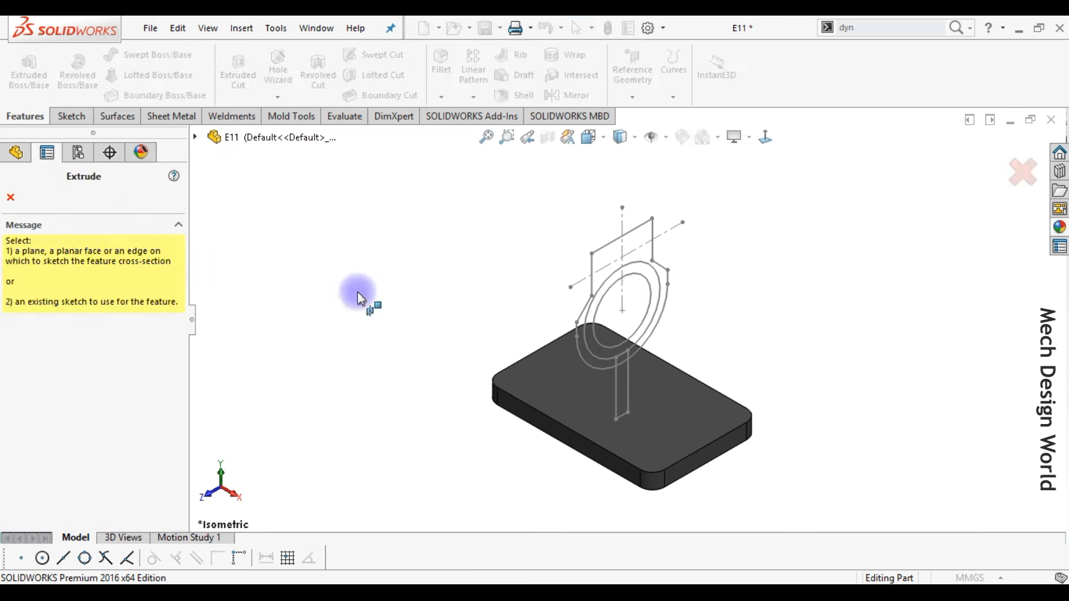
left_click(614, 382)
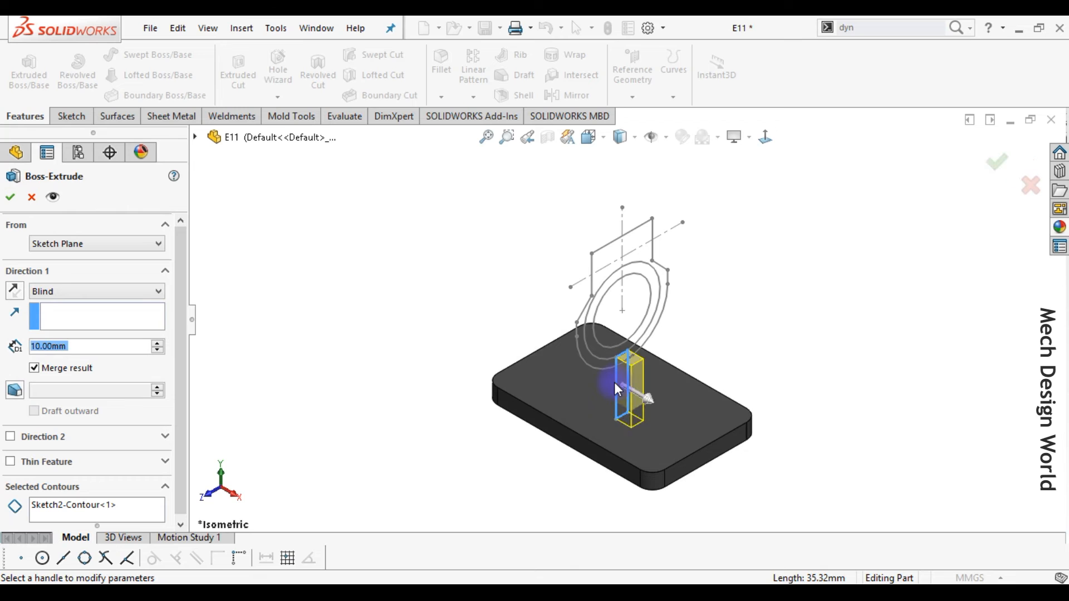
left_click(120, 292)
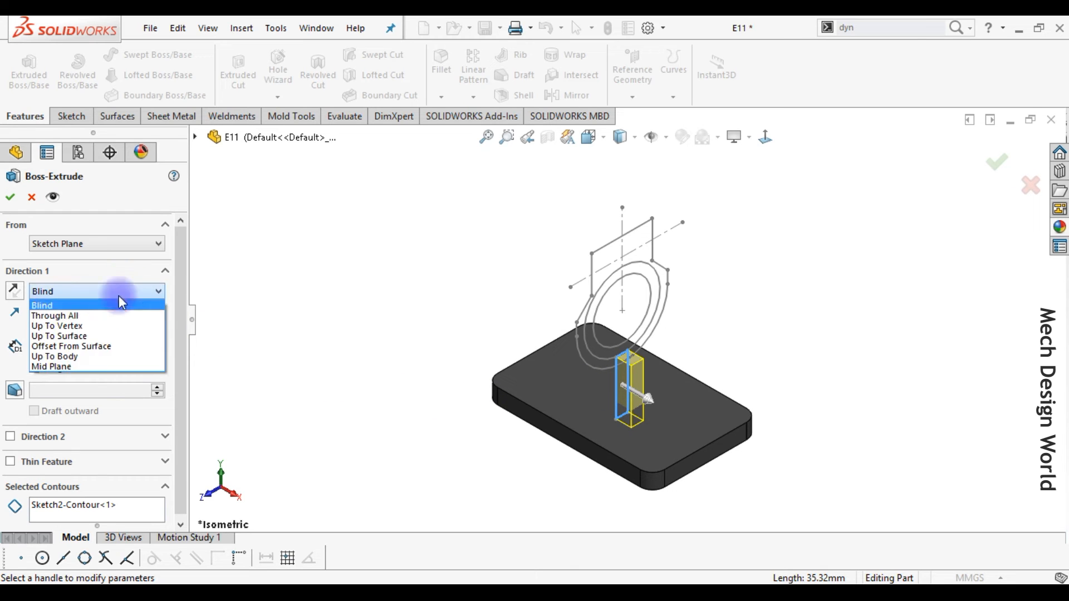
left_click(89, 366)
type("56")
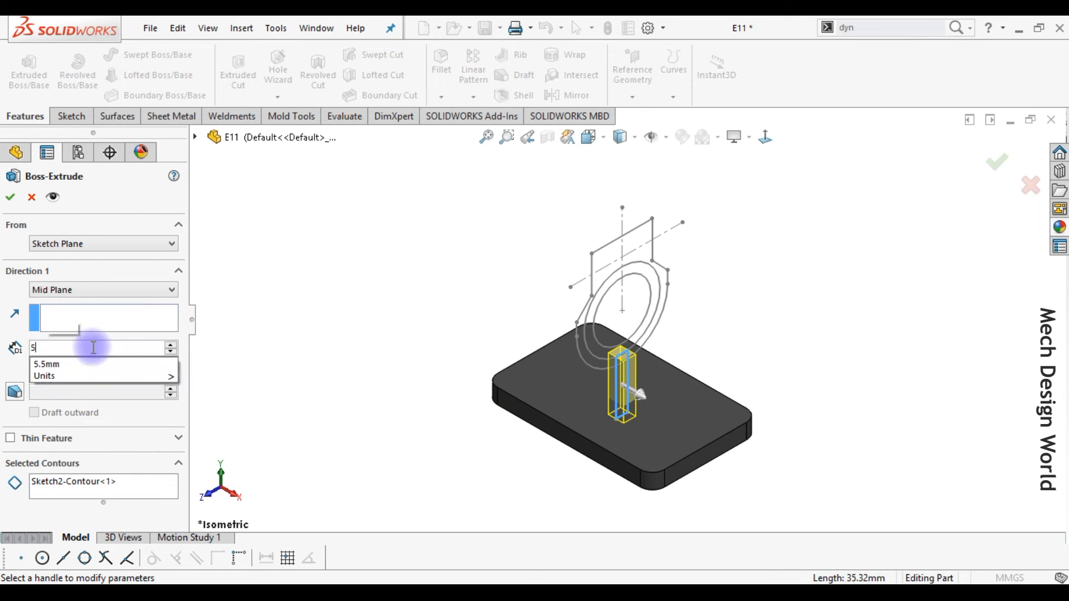
key("Return")
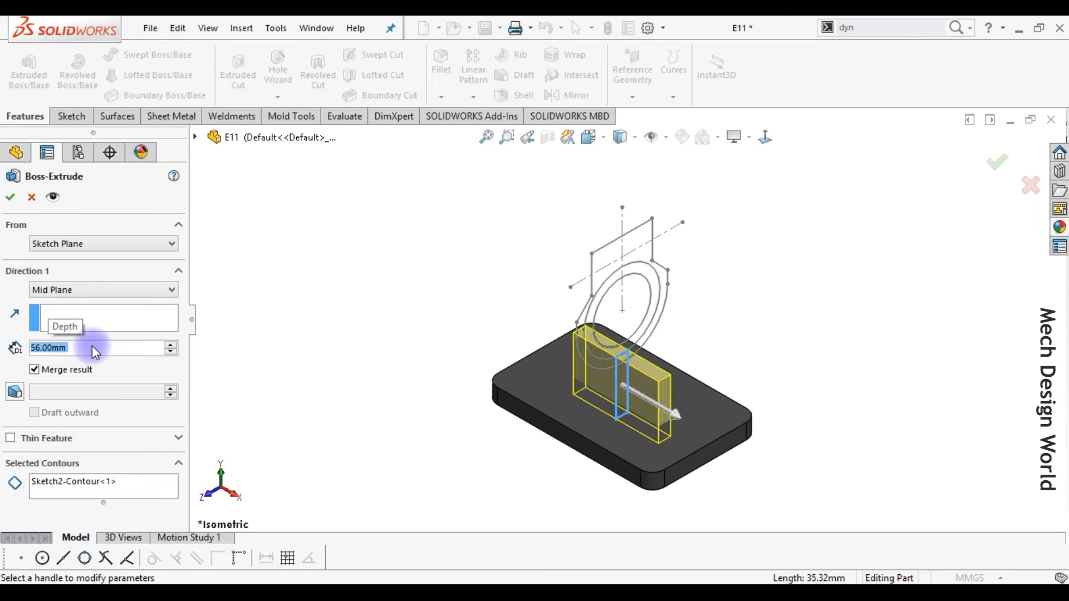
left_click(11, 196)
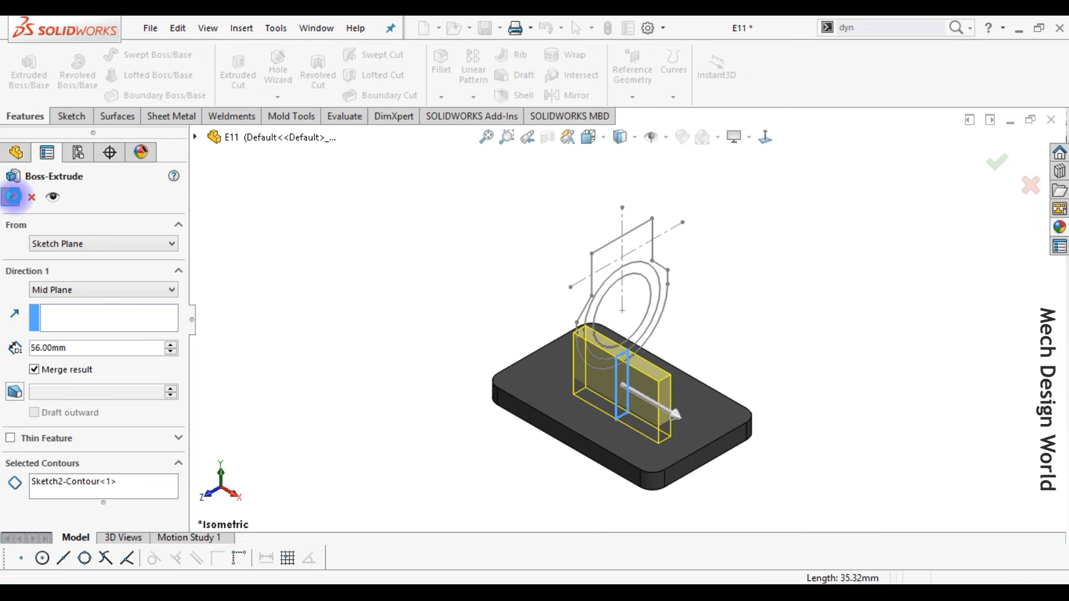
left_click(221, 322)
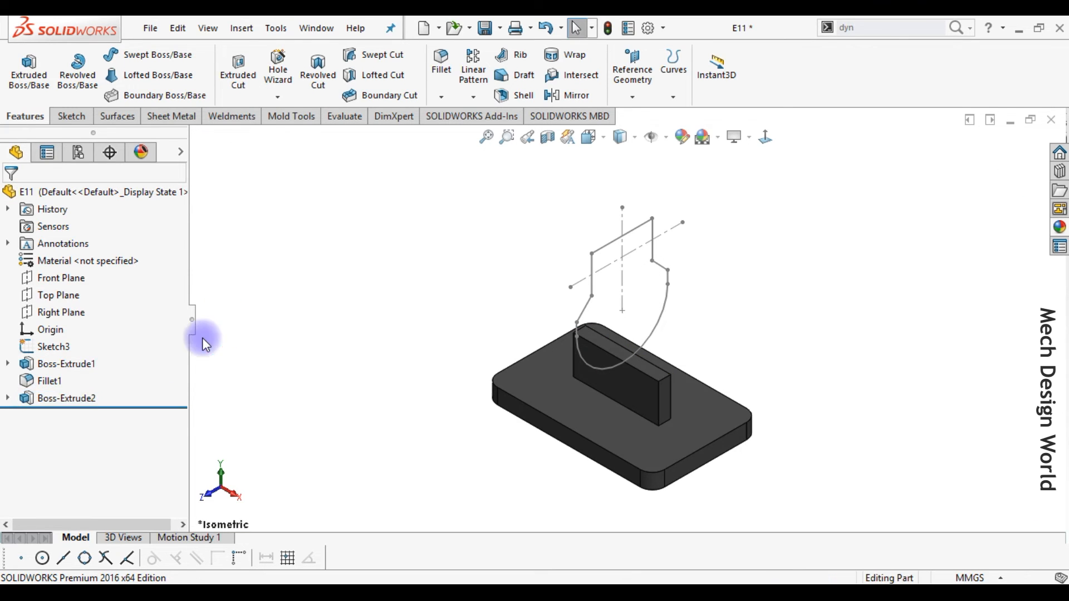
- Show the rings-and-web sketch used by the web extrusion in the model again
left_click(7, 398)
left_click(66, 416)
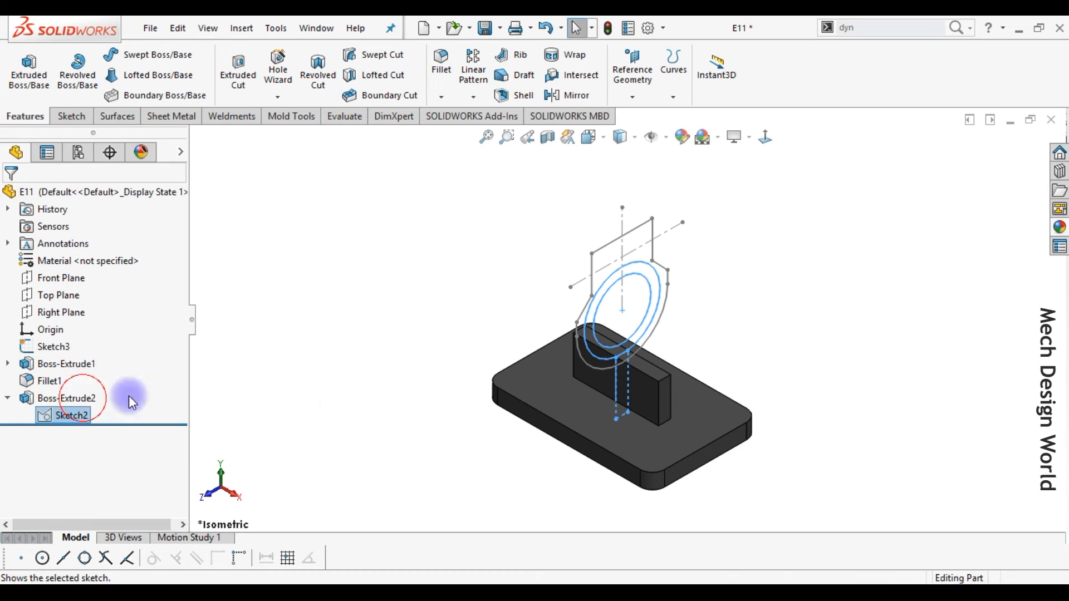
left_click(93, 401)
left_click(347, 405)
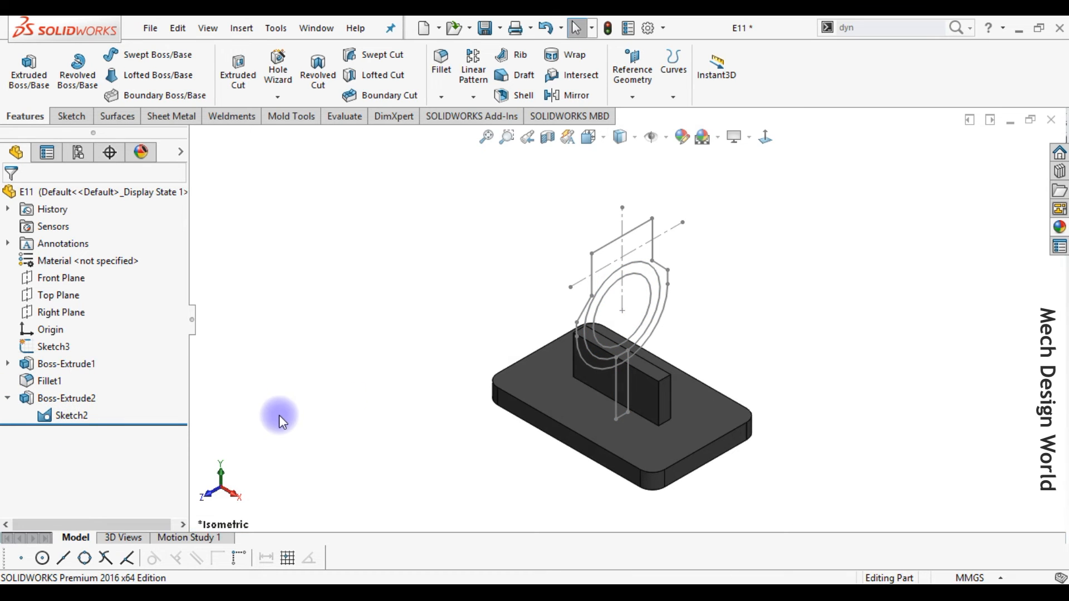
- Extrude the ring between the two concentric circles 68 mm with the Mid Plane end condition, leaving the inner circle as a bore
left_click(29, 70)
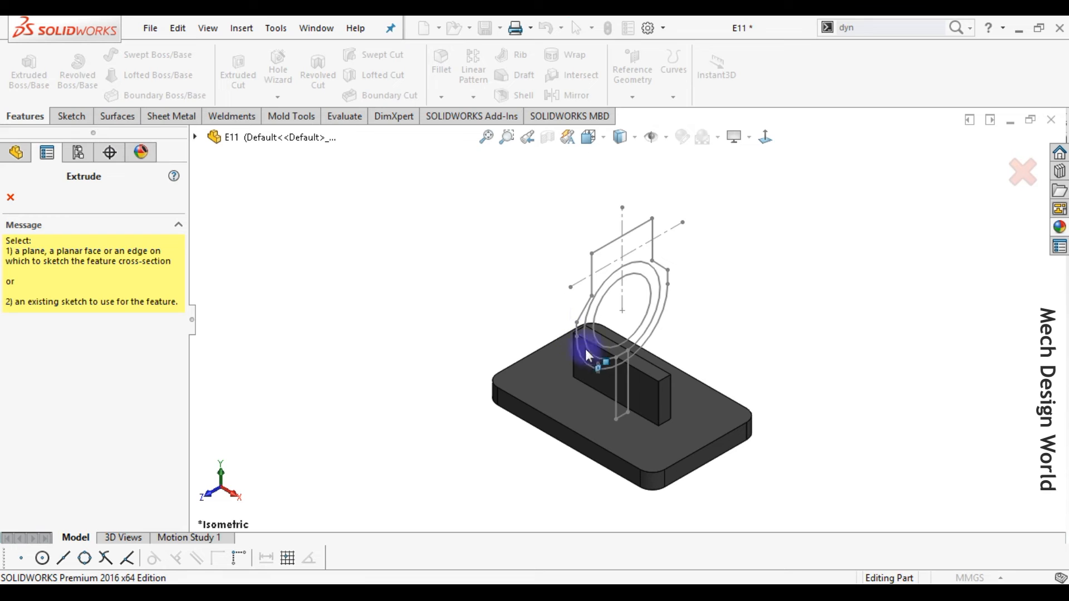
left_click(645, 344)
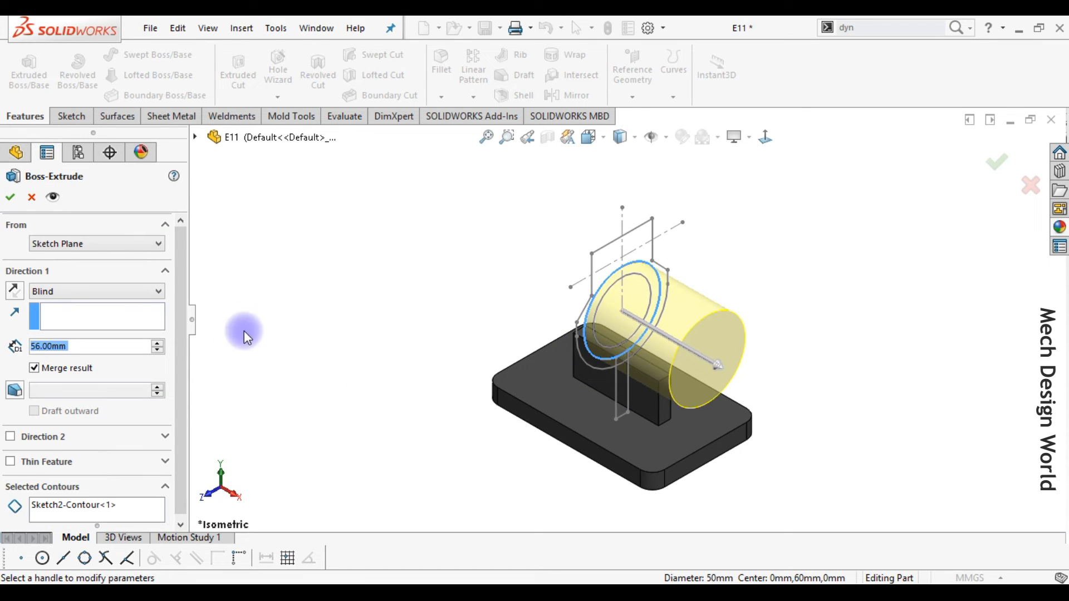
right_click(135, 506)
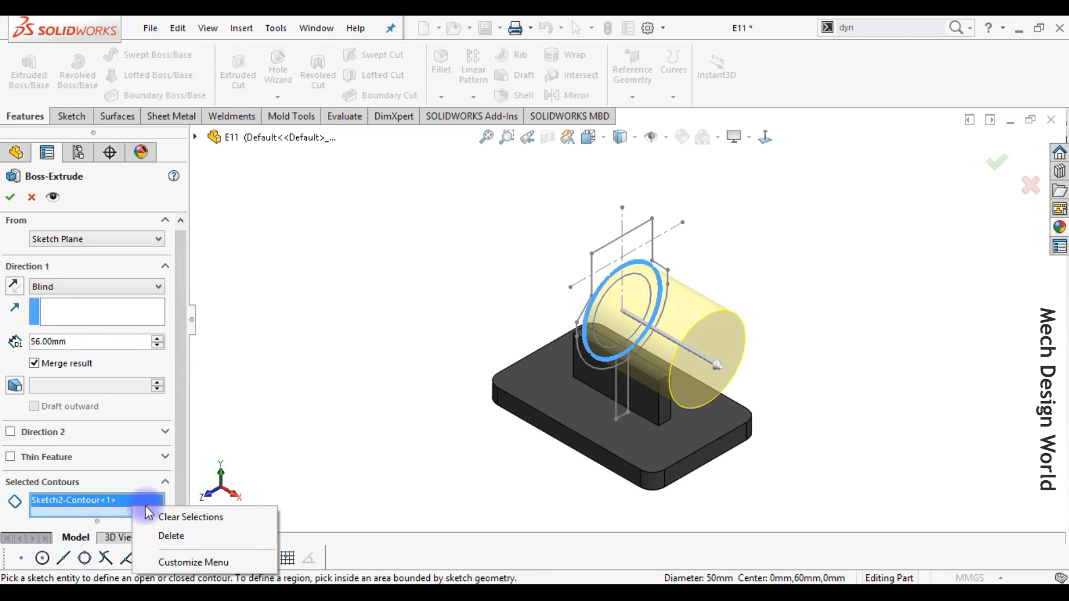
left_click(167, 515)
left_click(641, 323)
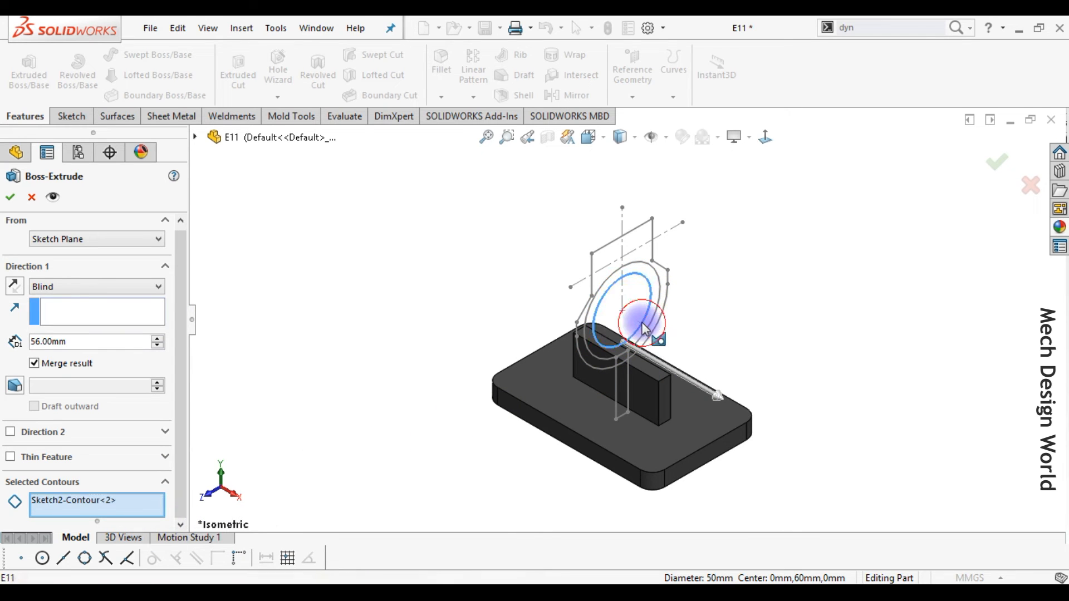
left_click(657, 289)
left_click(658, 280)
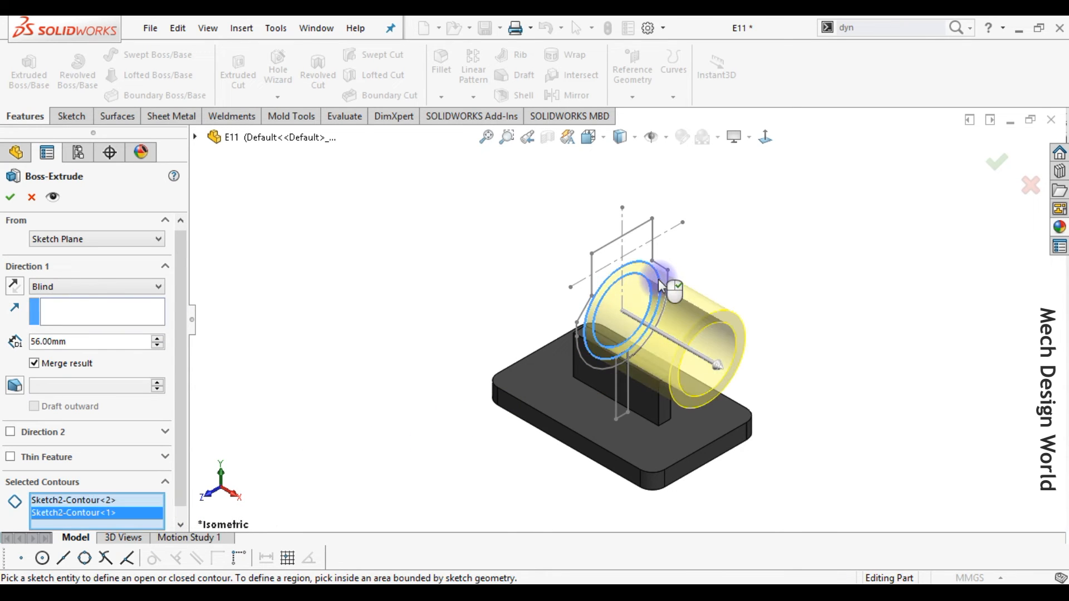
left_click(77, 291)
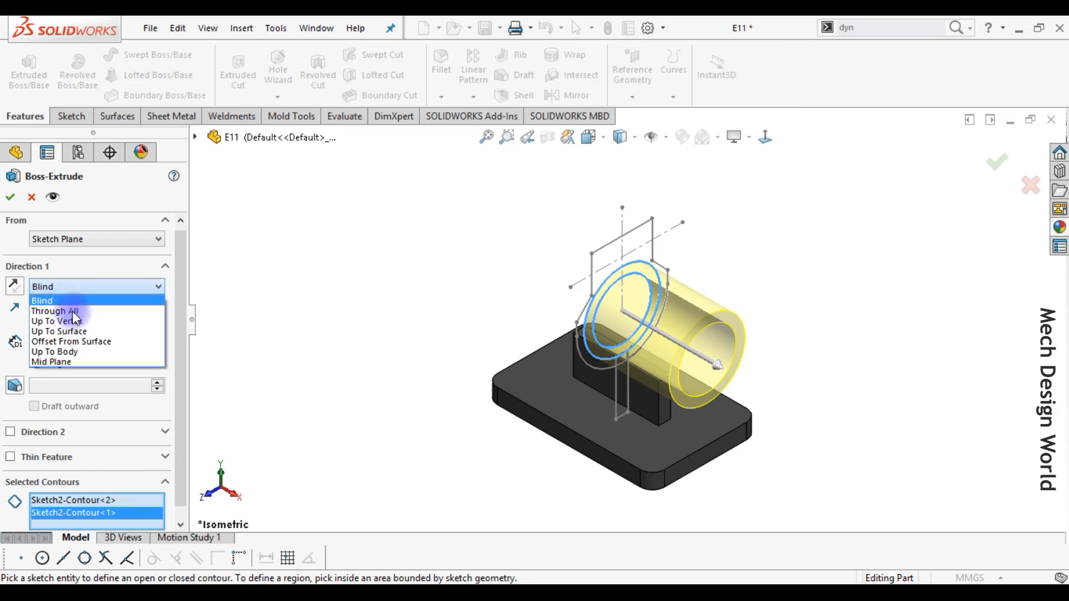
left_click(79, 362)
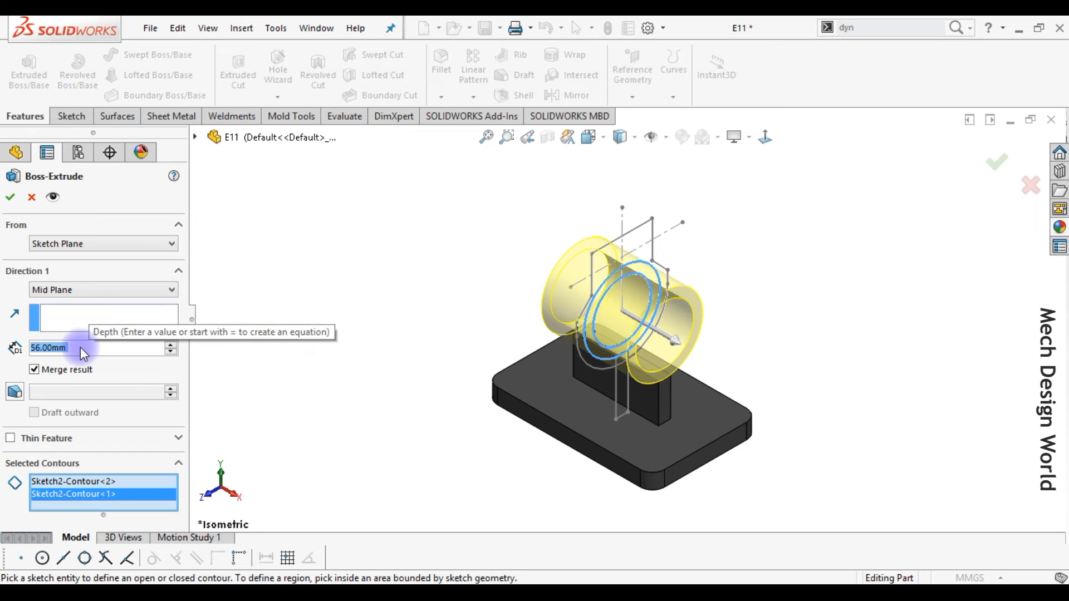
type("68")
key("Return")
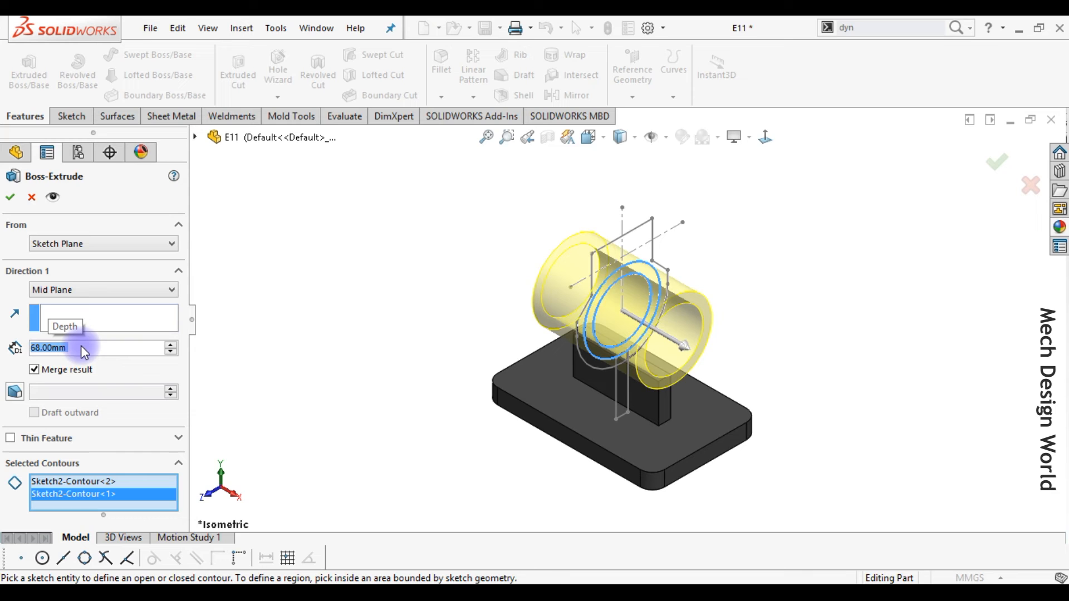
left_click(9, 198)
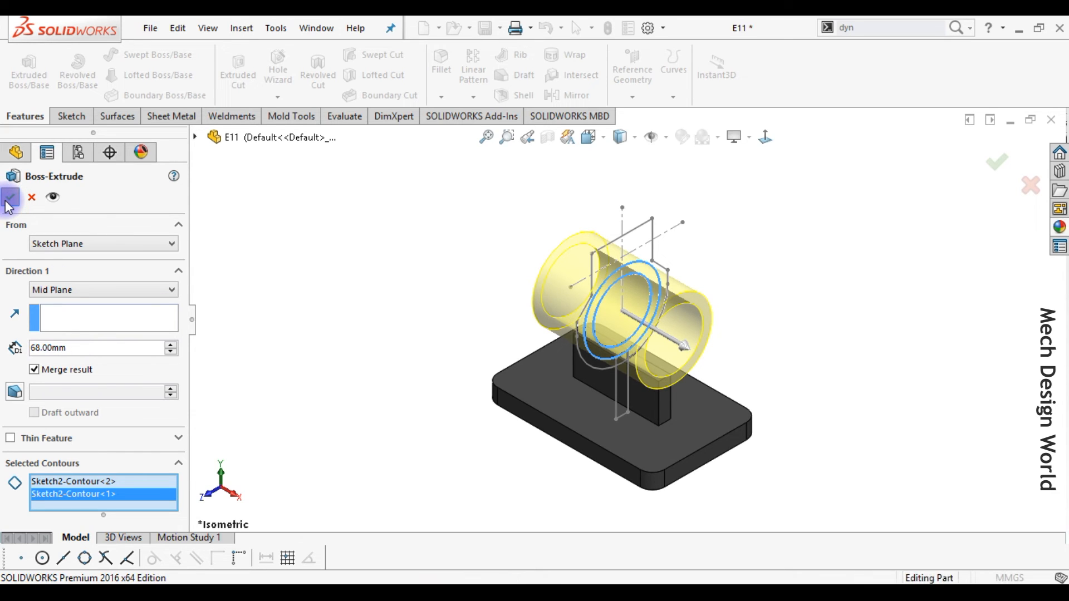
left_click(316, 299)
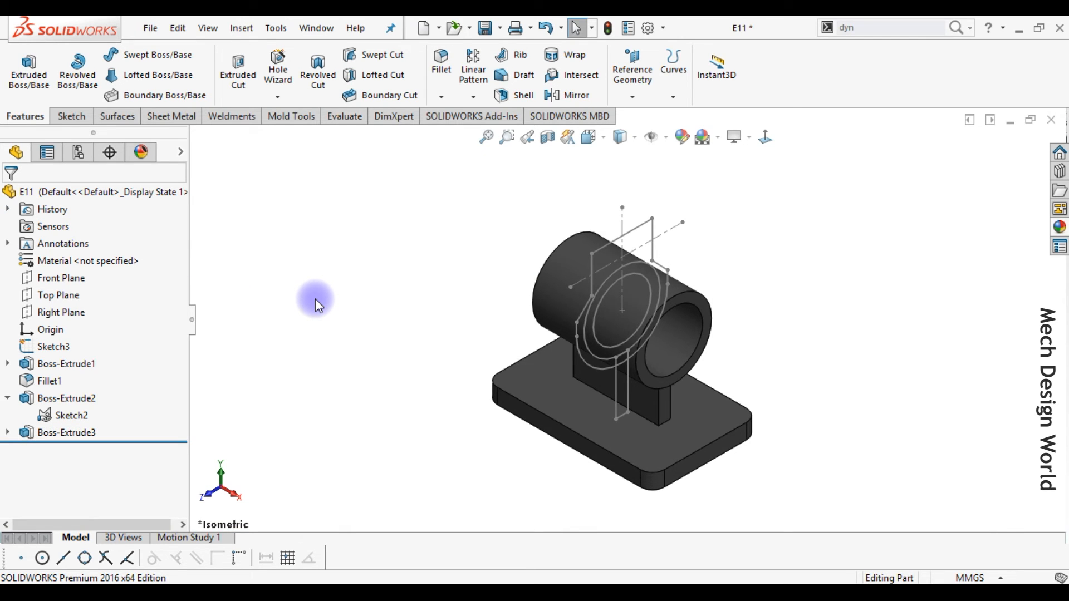
- Extrude the upper housing outline around the tube 24 mm with the Mid Plane end condition
left_click(31, 75)
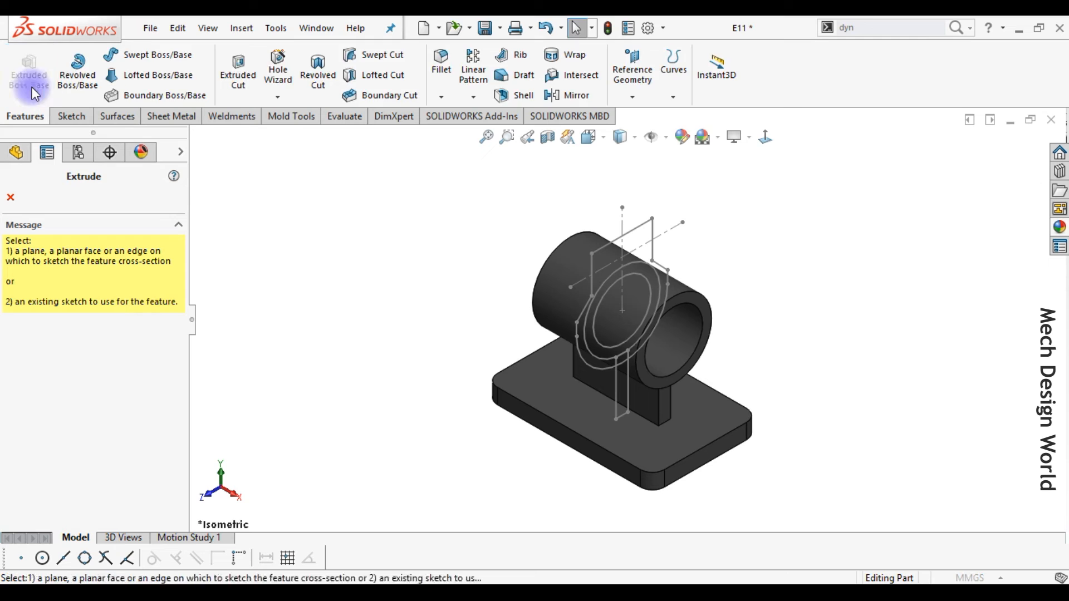
left_click(587, 362)
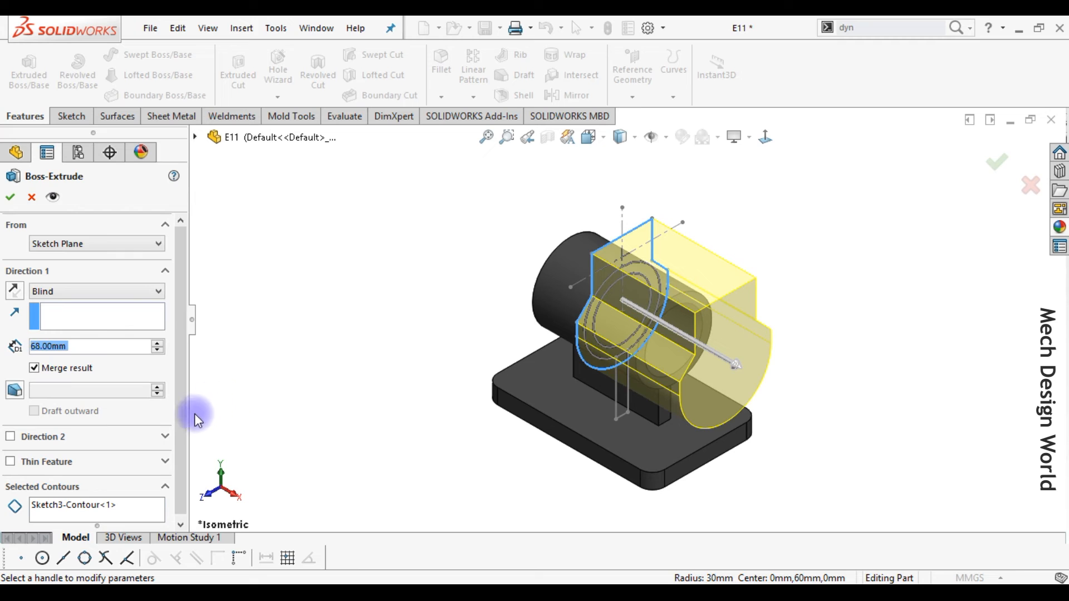
left_click(141, 513)
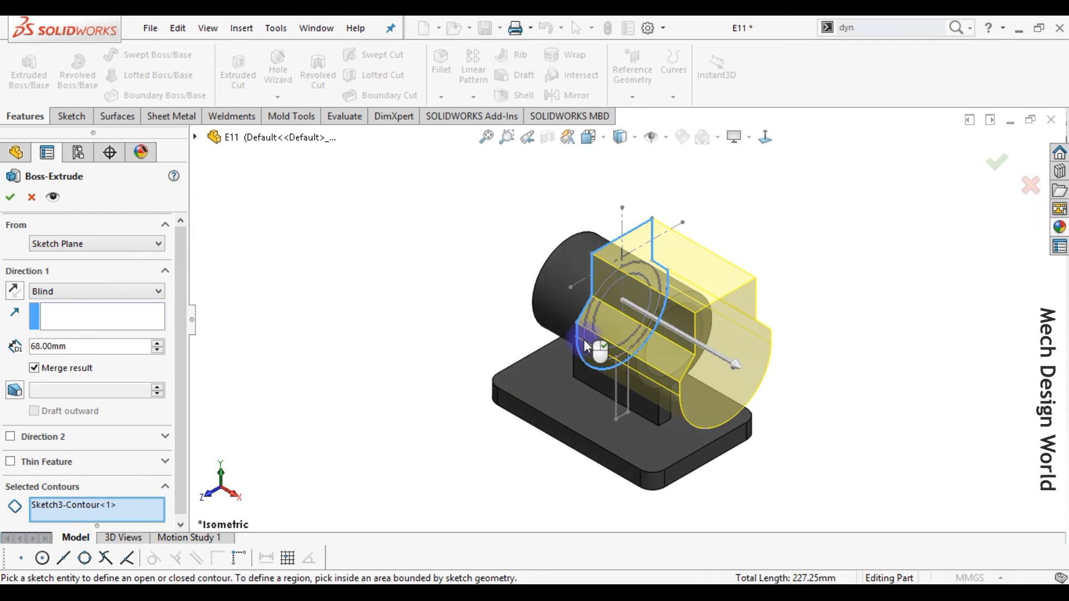
left_click(132, 512)
left_click(597, 343)
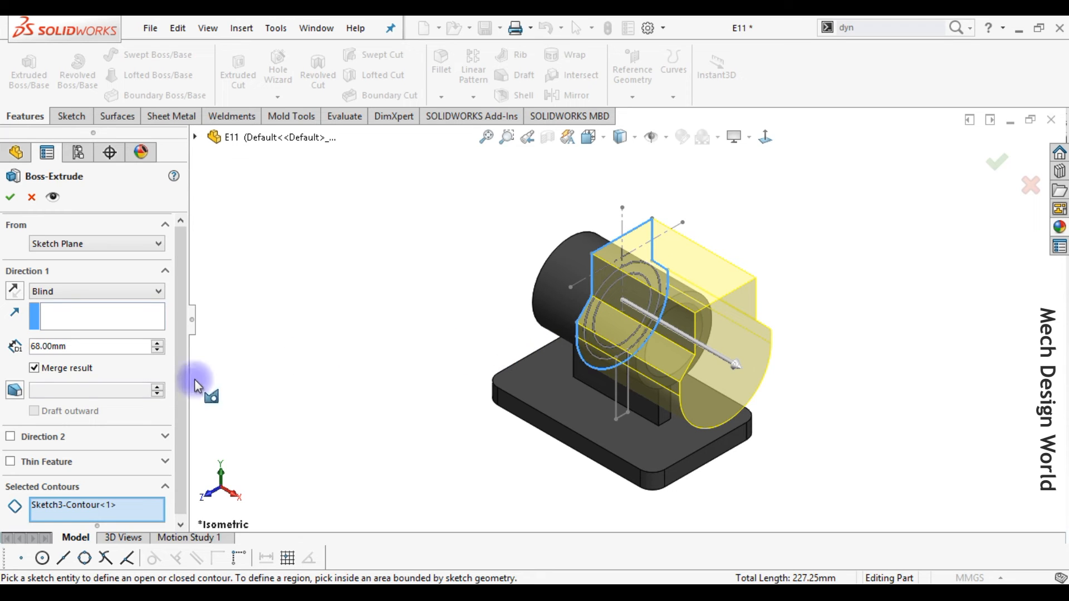
left_click(63, 290)
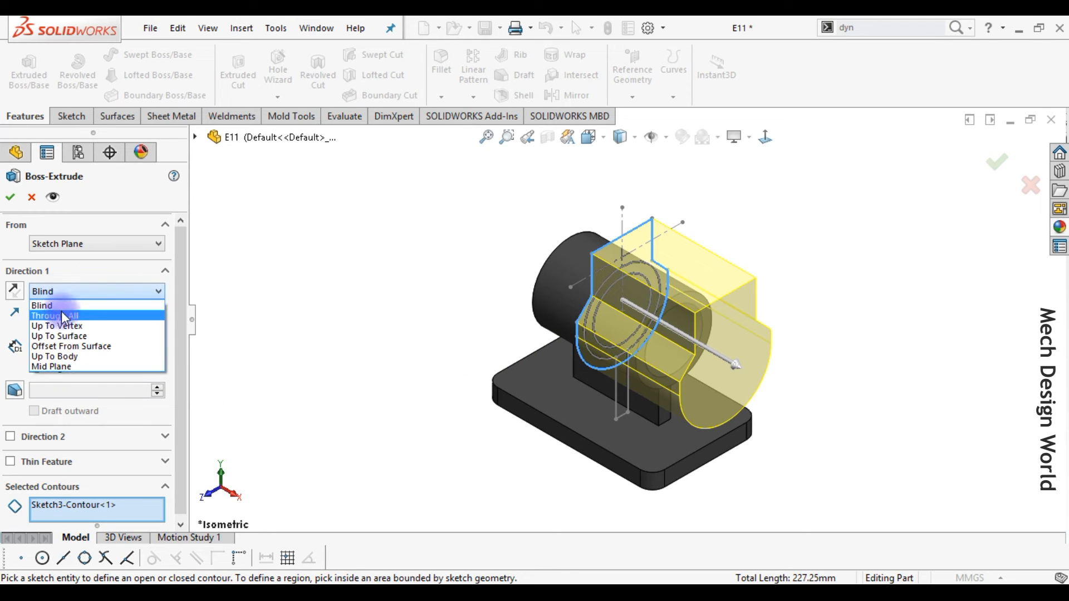
left_click(62, 366)
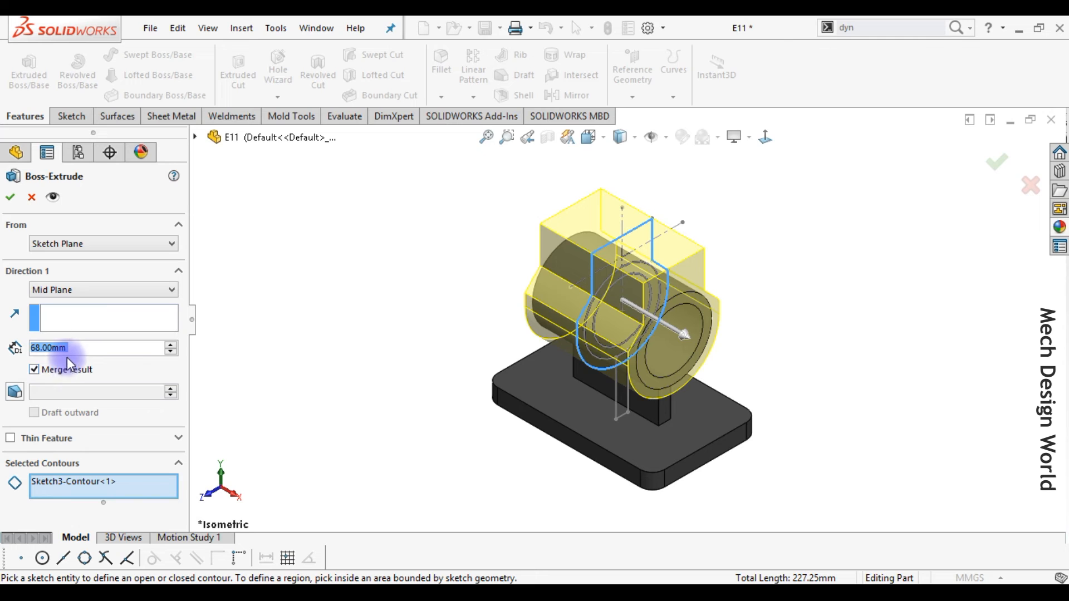
type("24")
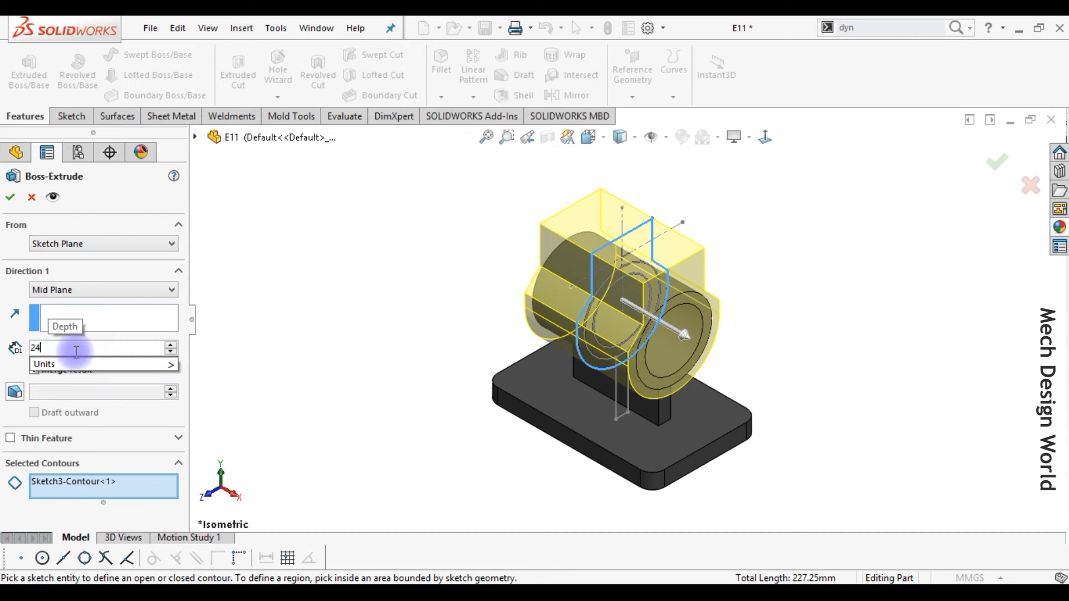
key("Return")
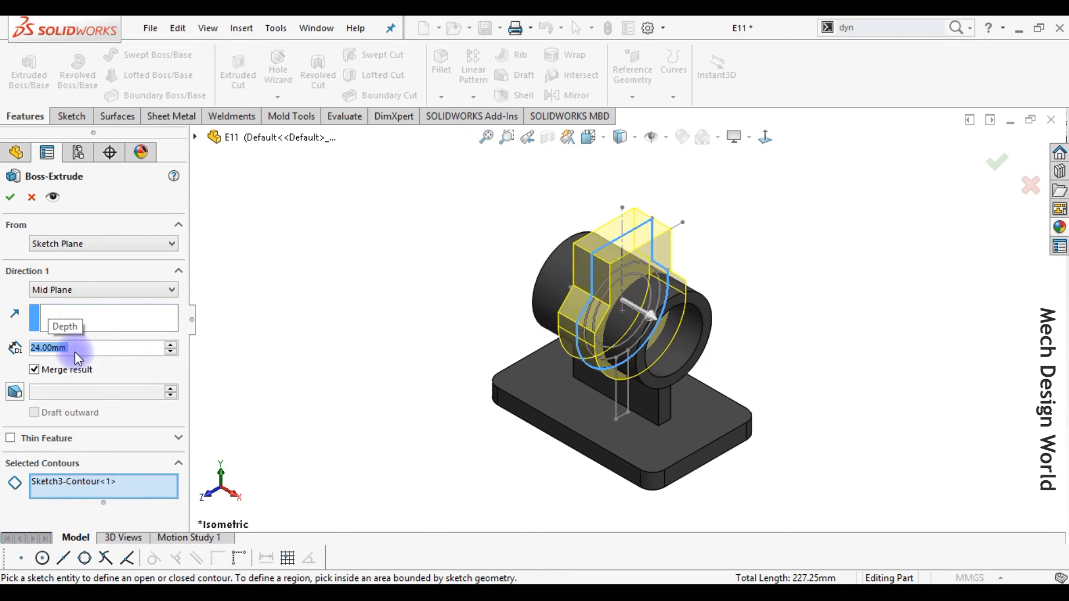
left_click(11, 196)
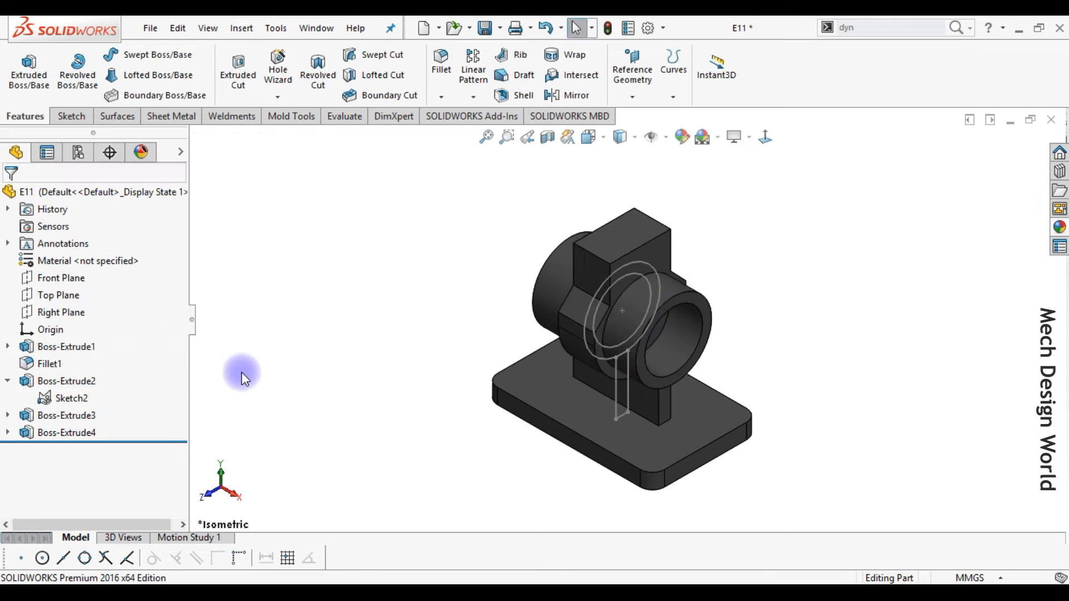
- Apply a full round fillet to the top of the housing block, using its top face as center and its two large side faces
left_click(446, 45)
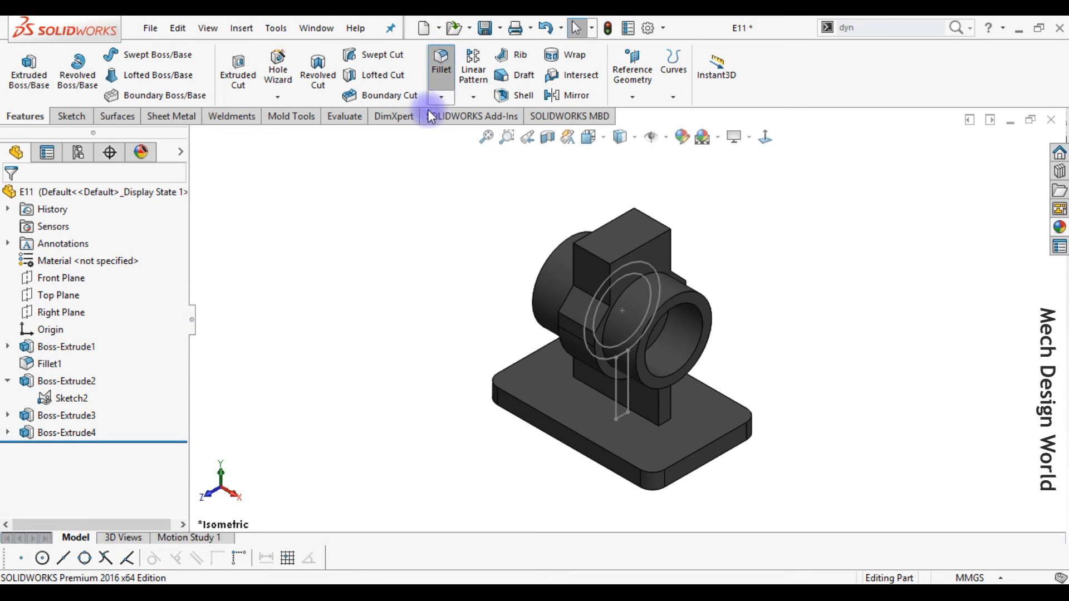
left_click(119, 273)
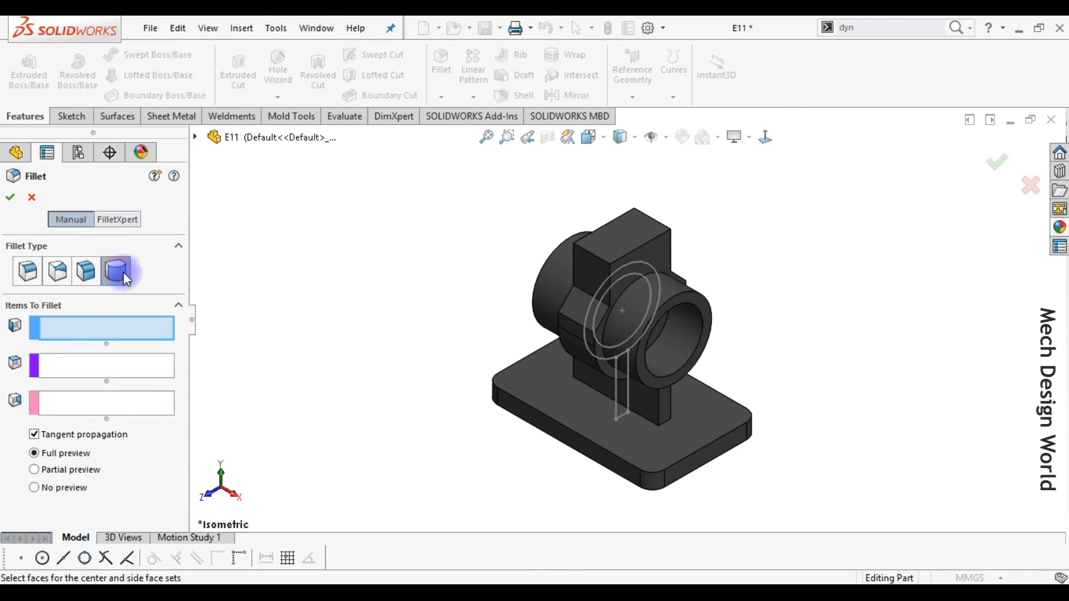
scroll(632, 245, "down", 3)
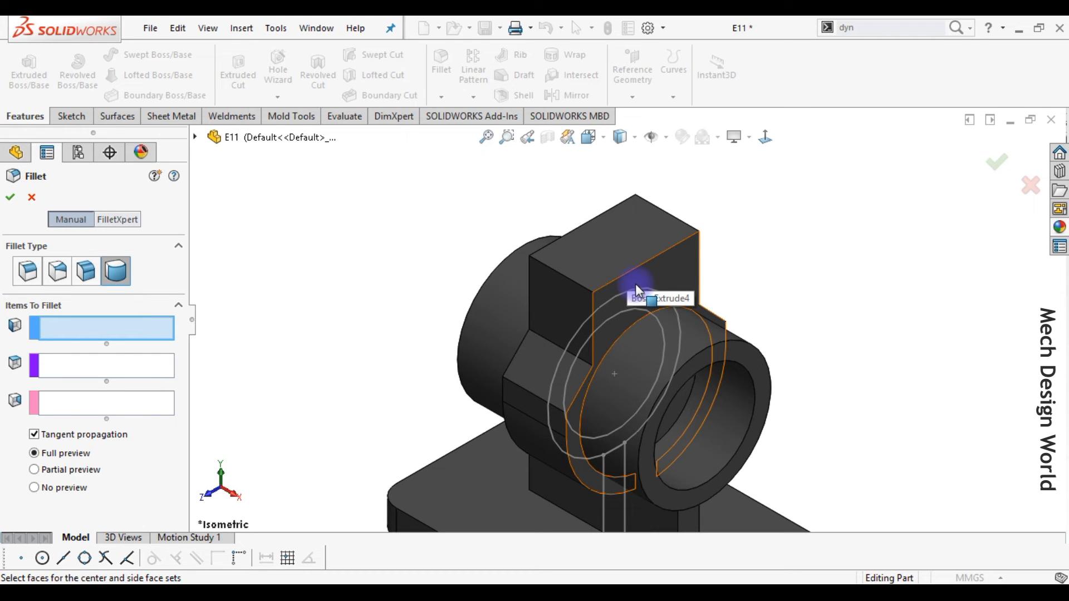
left_click(637, 286)
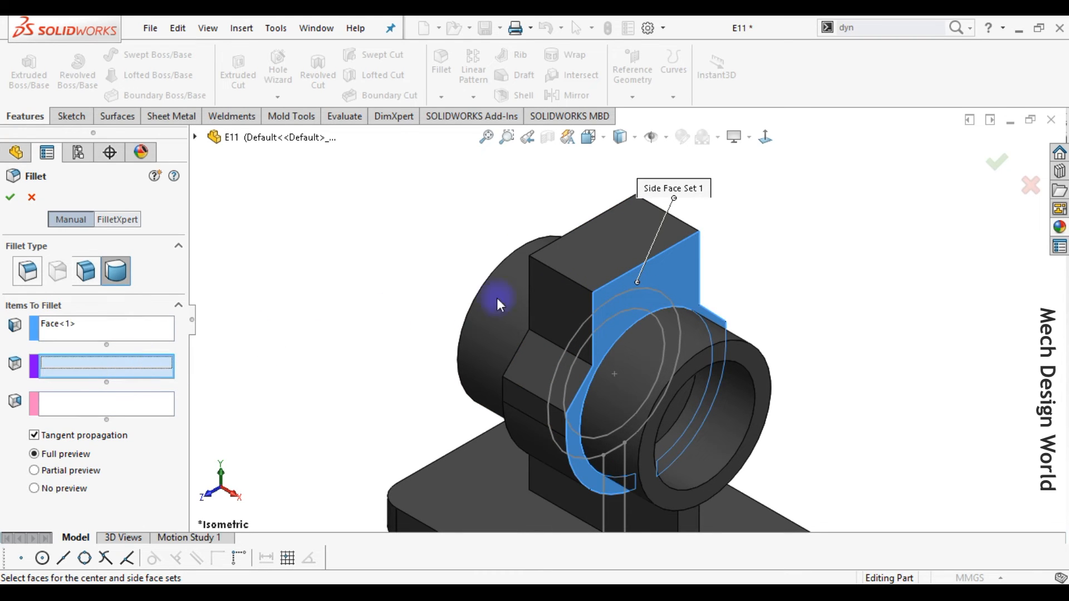
left_click(572, 272)
left_click(155, 405)
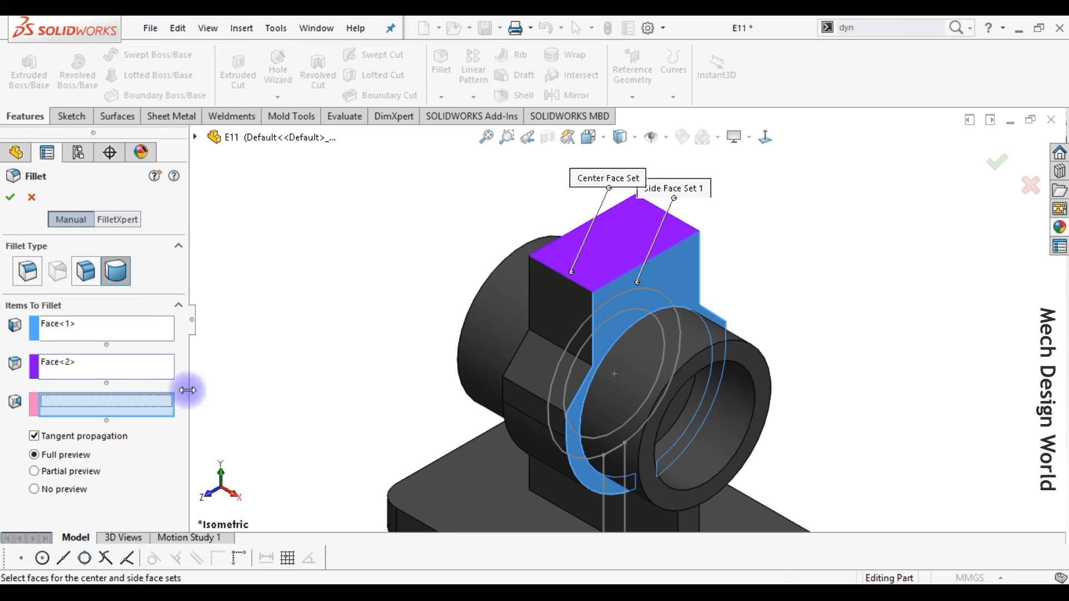
middle_click_drag(545, 282, 513, 232)
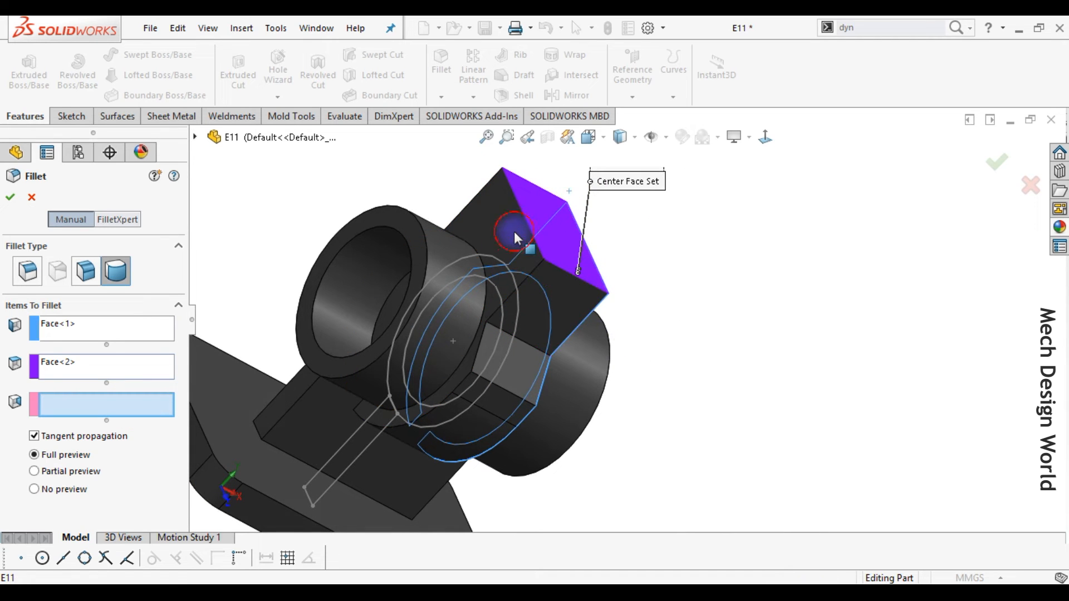
left_click(513, 231)
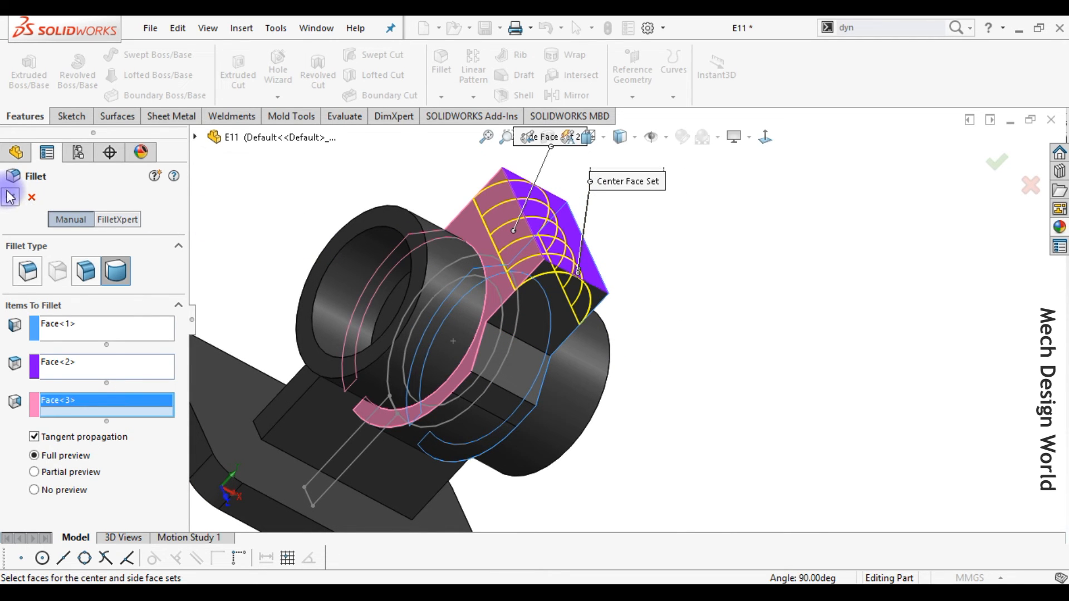
key("Return")
key("ctrl+7")
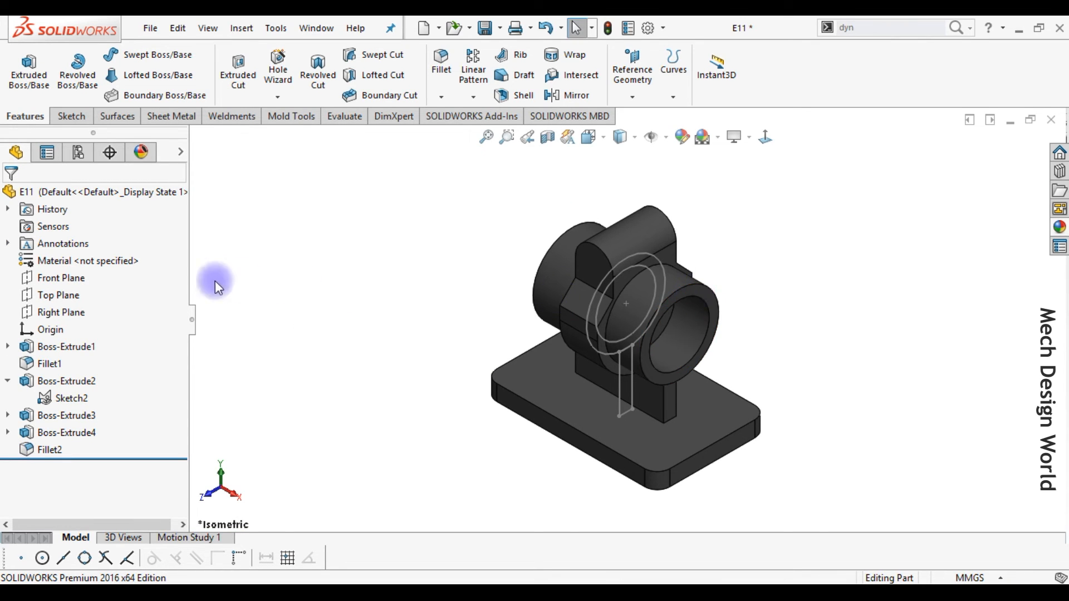
- Start a sketch on the Front Plane and draw a circle about 11 mm in diameter inside the housing's rounded top
left_click(44, 278)
left_click(54, 260)
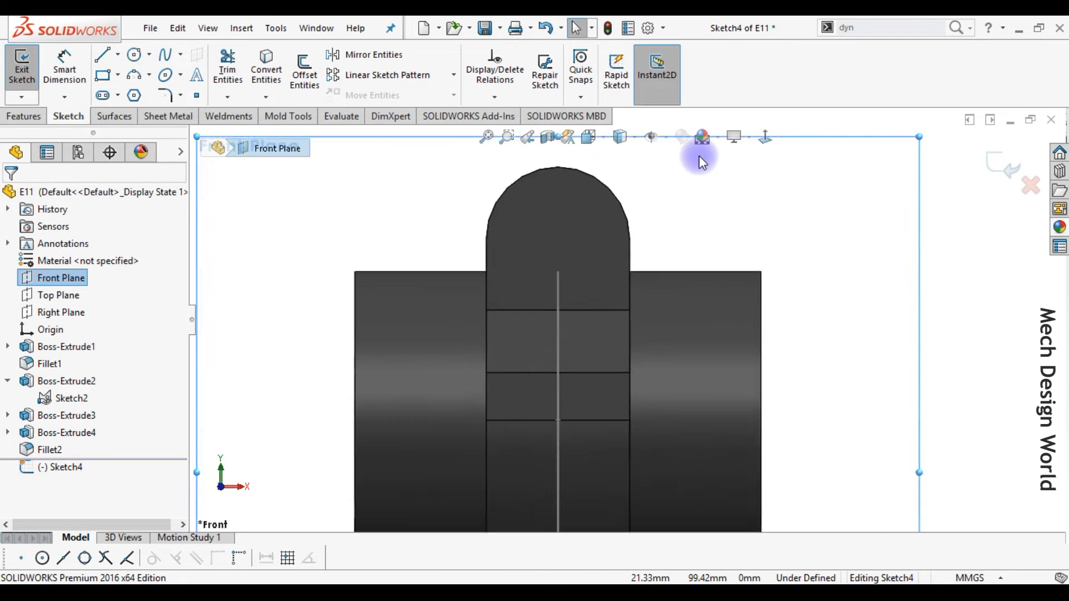
left_click(133, 54)
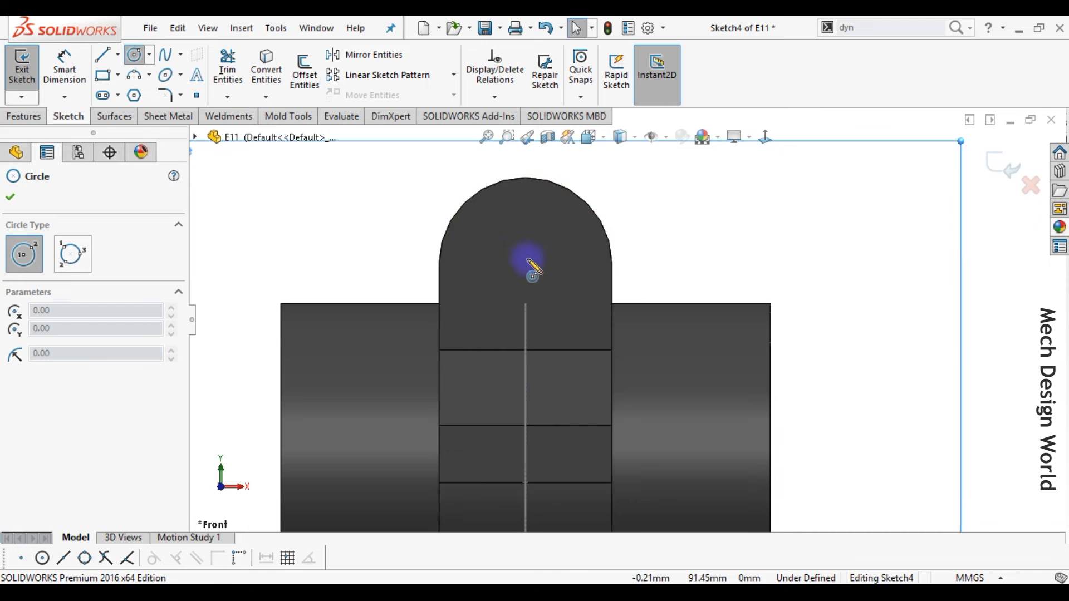
left_click_drag(539, 262, 555, 230)
key("Escape")
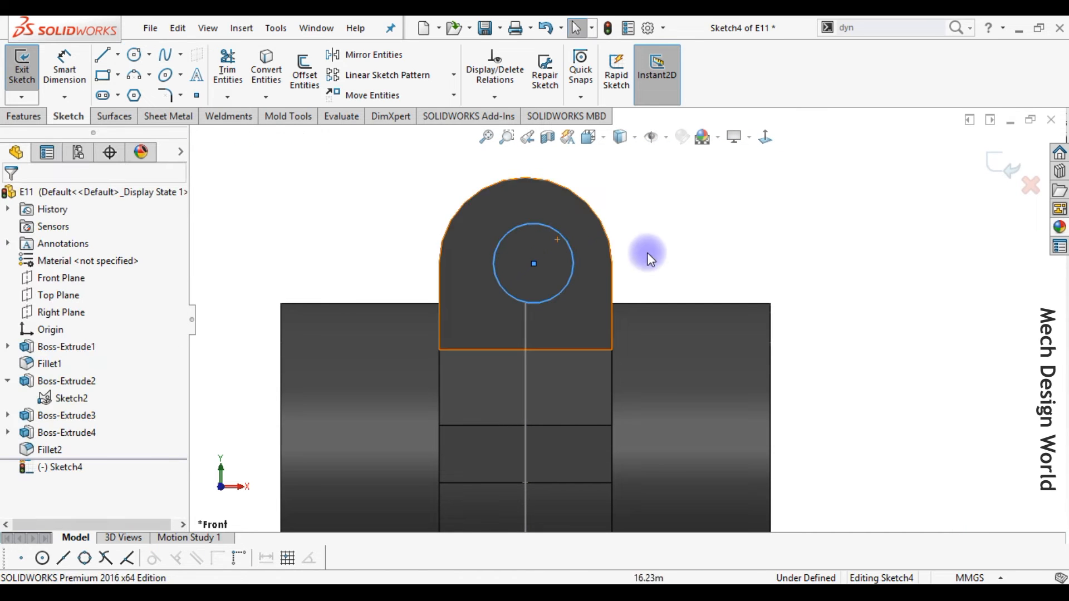
- Make the circle concentric with the housing's rounded top edge
left_click(573, 250)
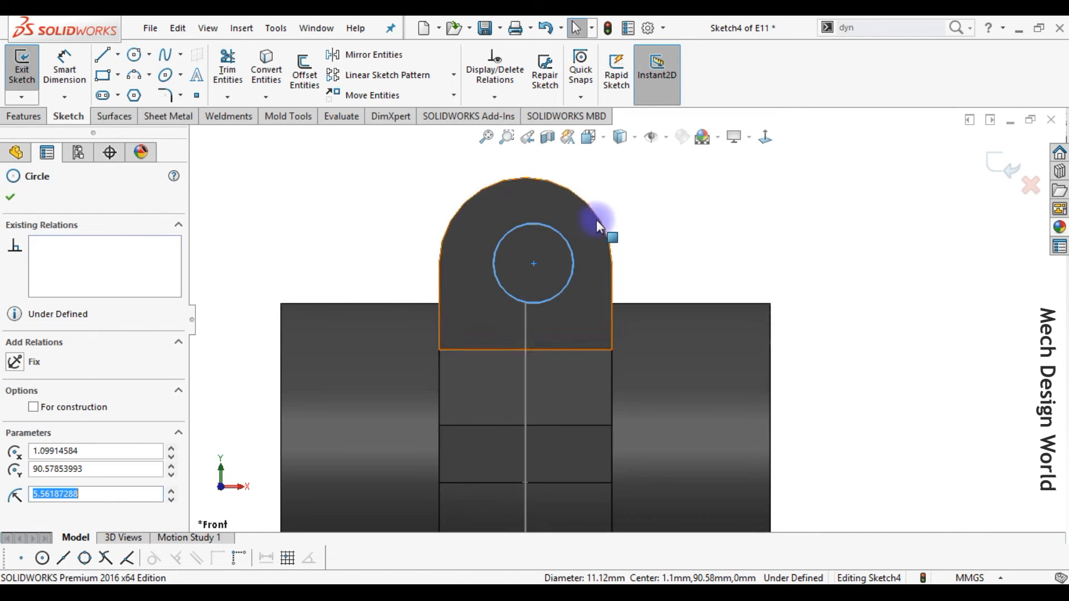
left_click(600, 219, "ctrl")
left_click(680, 154)
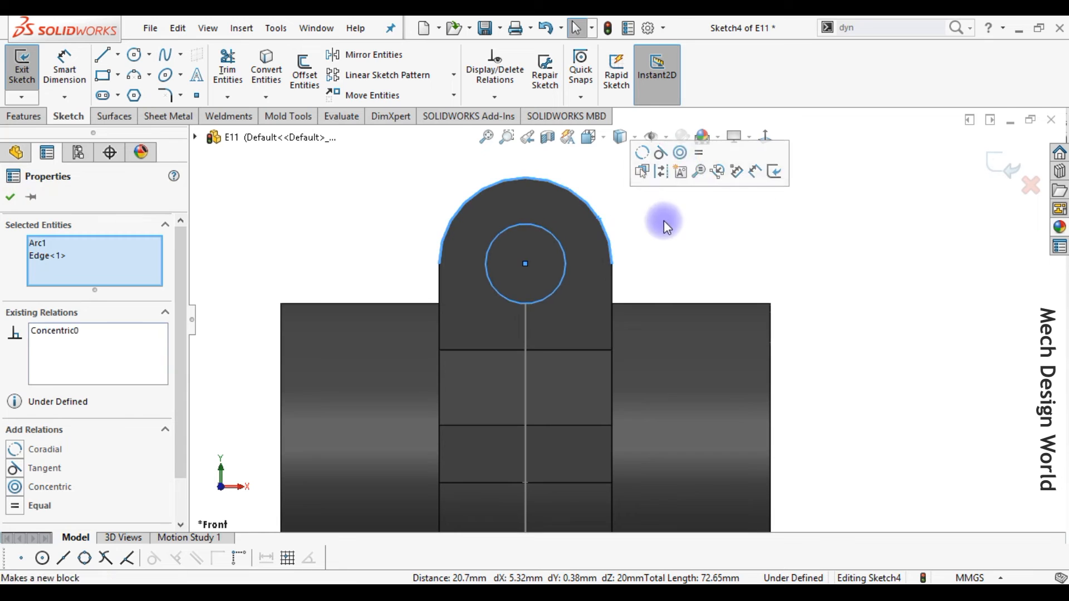
left_click(661, 250)
- Dimension the circle's diameter as 11 mm
right_click_drag(662, 266, 653, 170)
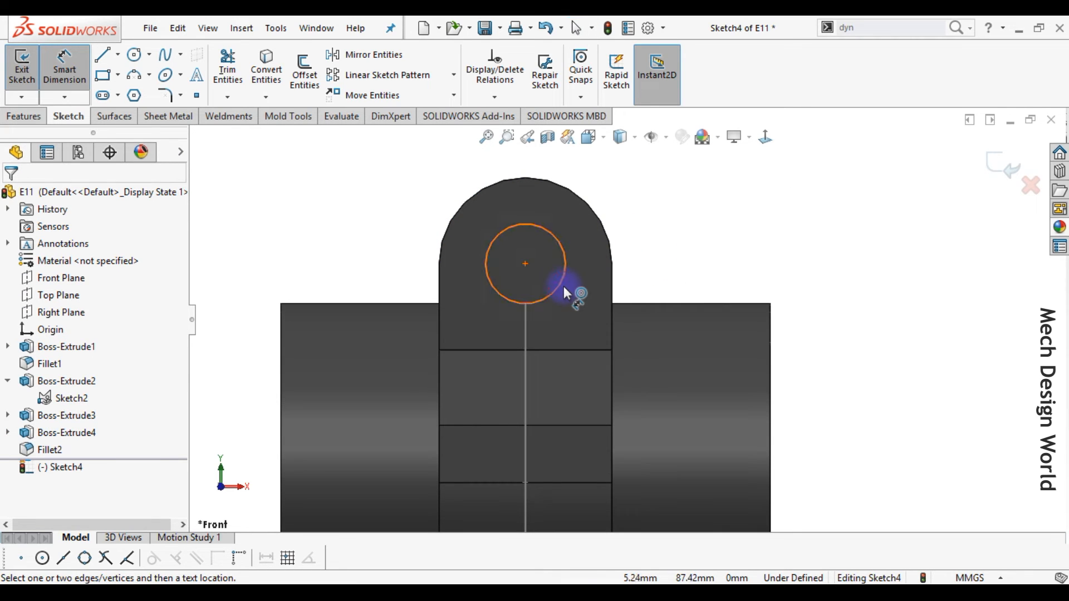
left_click(562, 285)
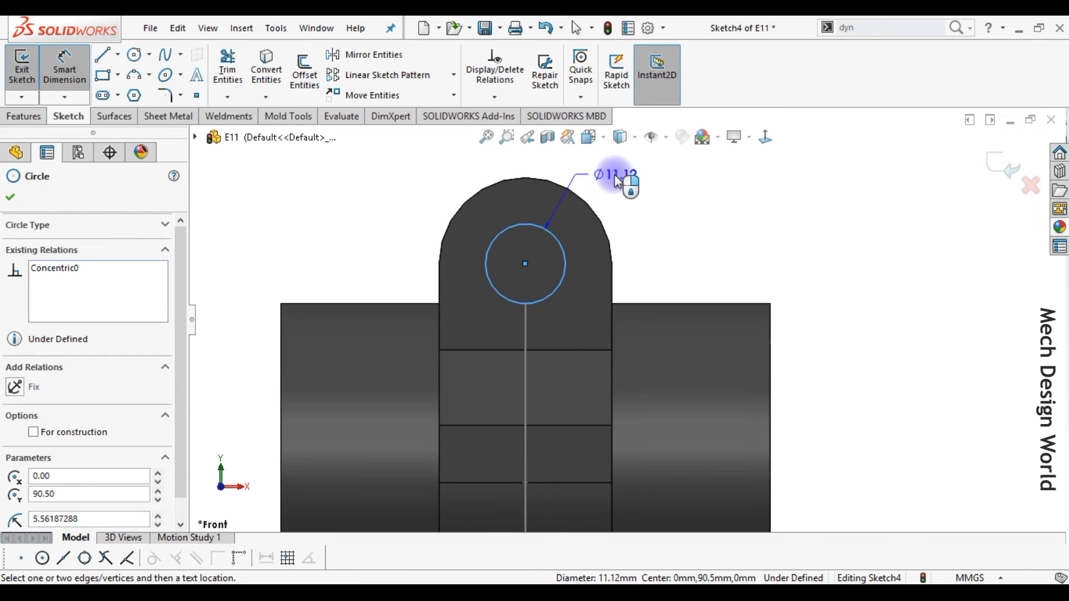
left_click(615, 179)
type("11")
key("Return")
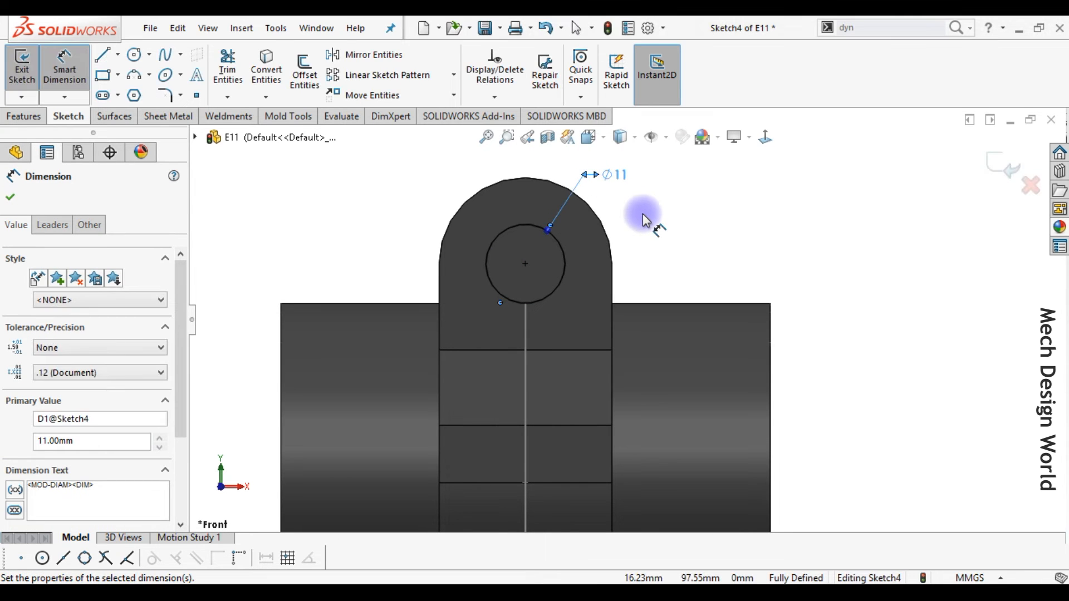
- Close the sketch and cut the 11 mm circle through the upper housing with Extruded Cut set to Through All - Both
left_click(642, 213)
left_click(999, 164)
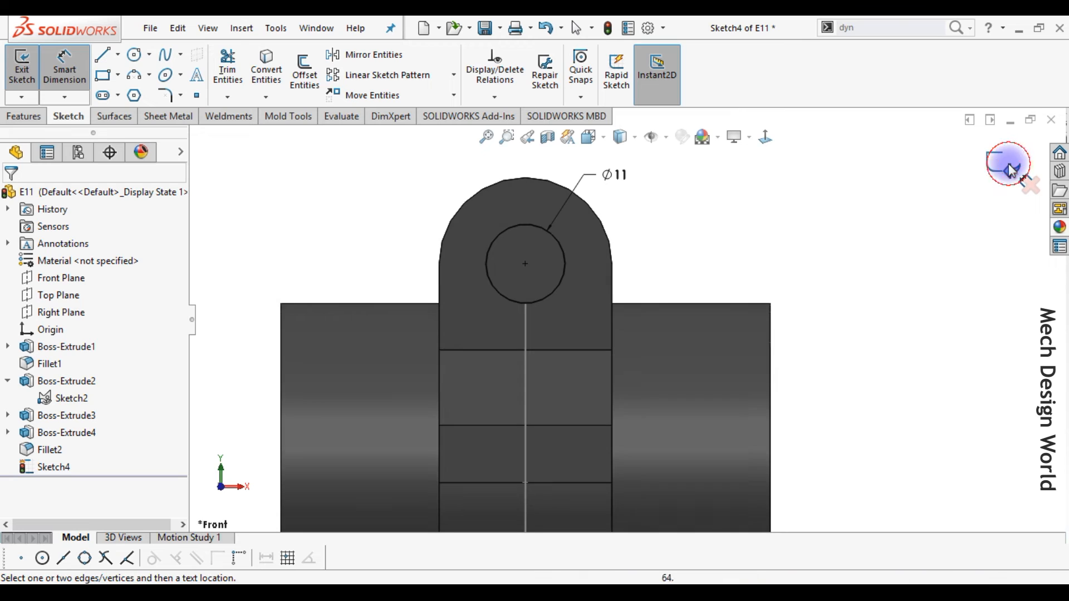
key("ctrl+7")
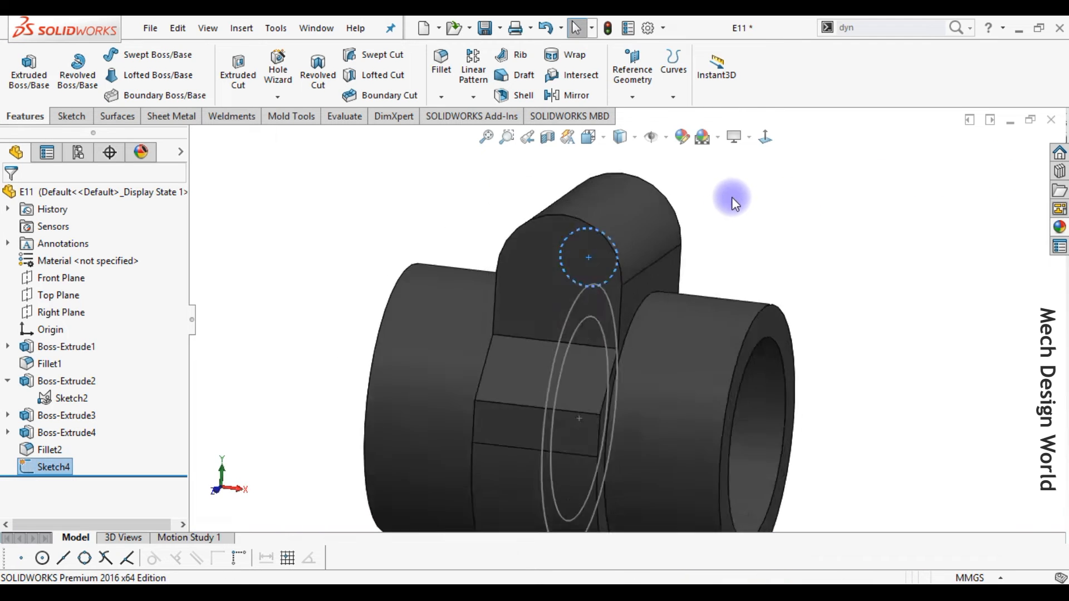
left_click(224, 86)
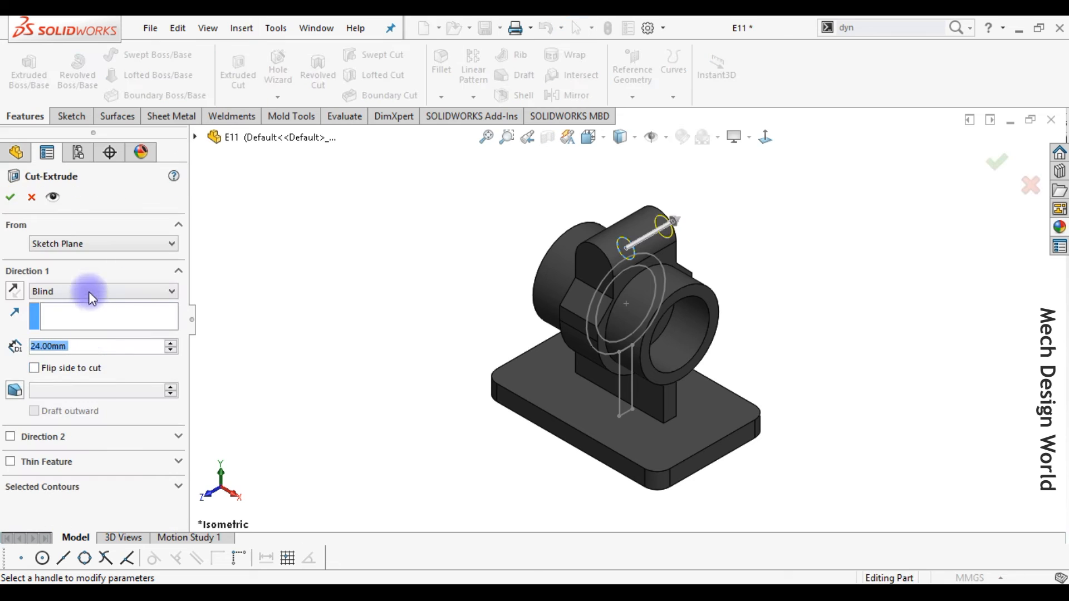
left_click(89, 291)
left_click(84, 327)
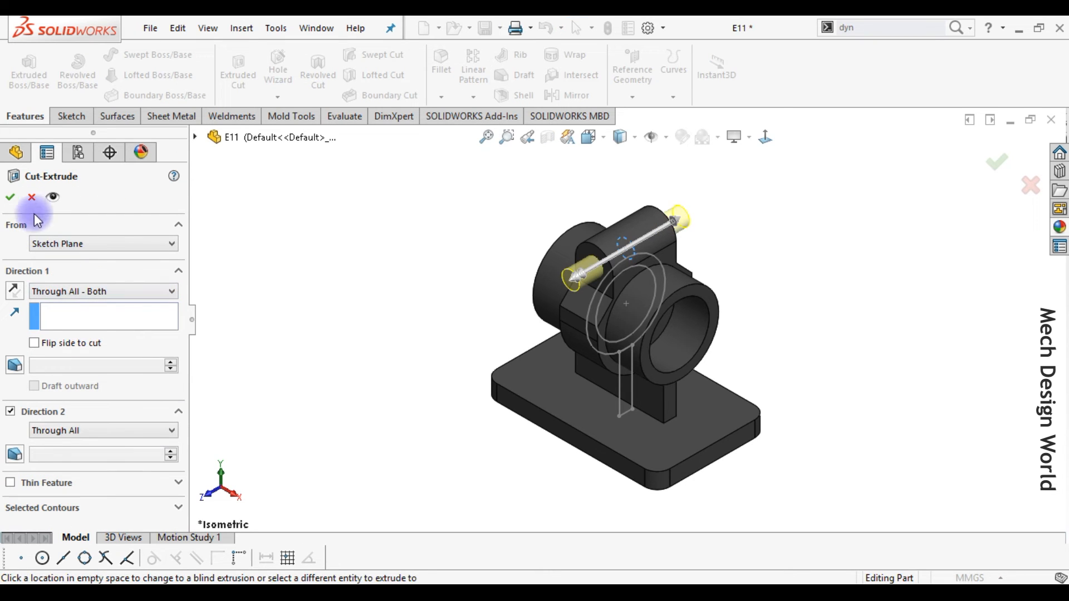
left_click(12, 196)
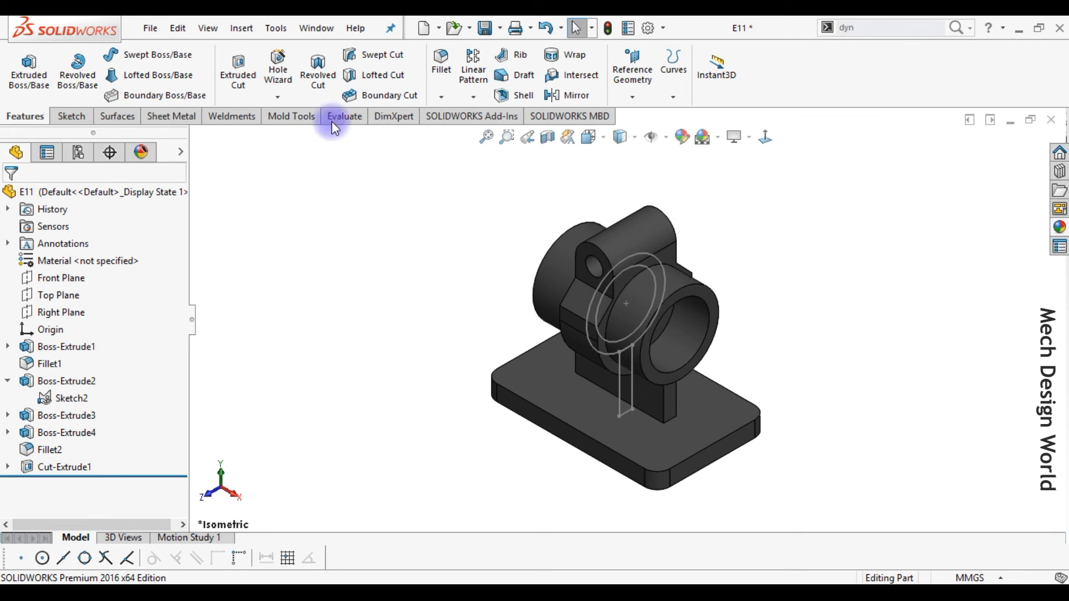
- Cut the ring's bore with an Extruded Cut of the 38 mm circle from Sketch2, set to Through All - Both
left_click(233, 63)
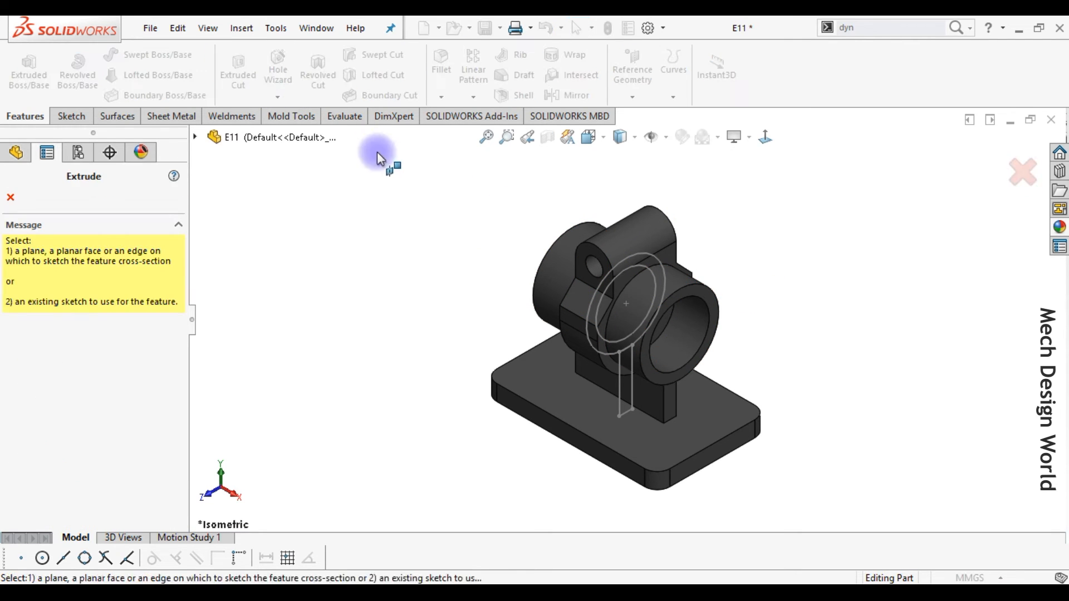
left_click(619, 279)
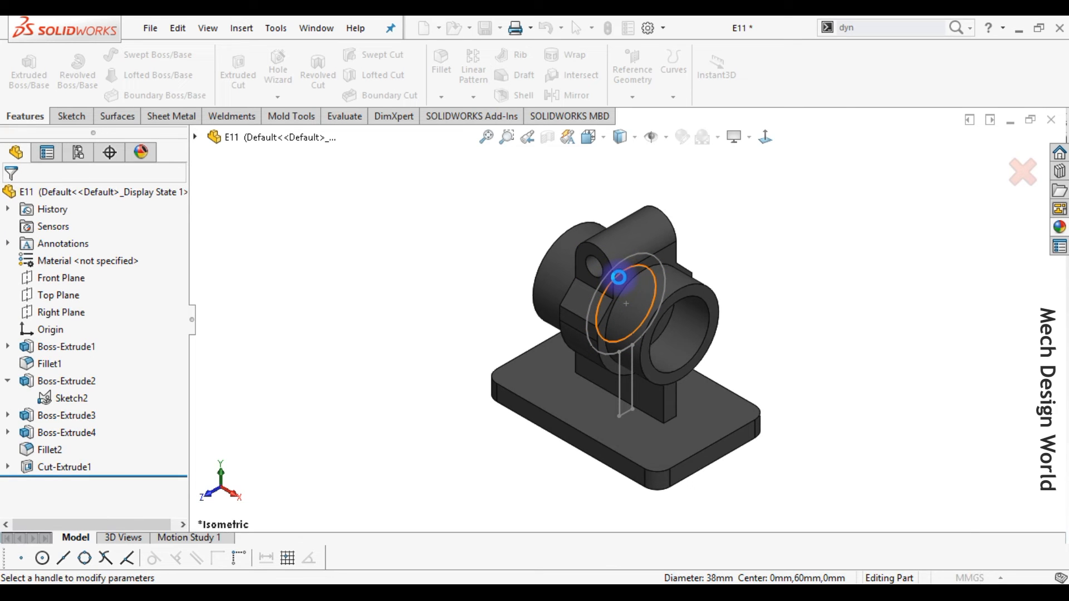
left_click(125, 290)
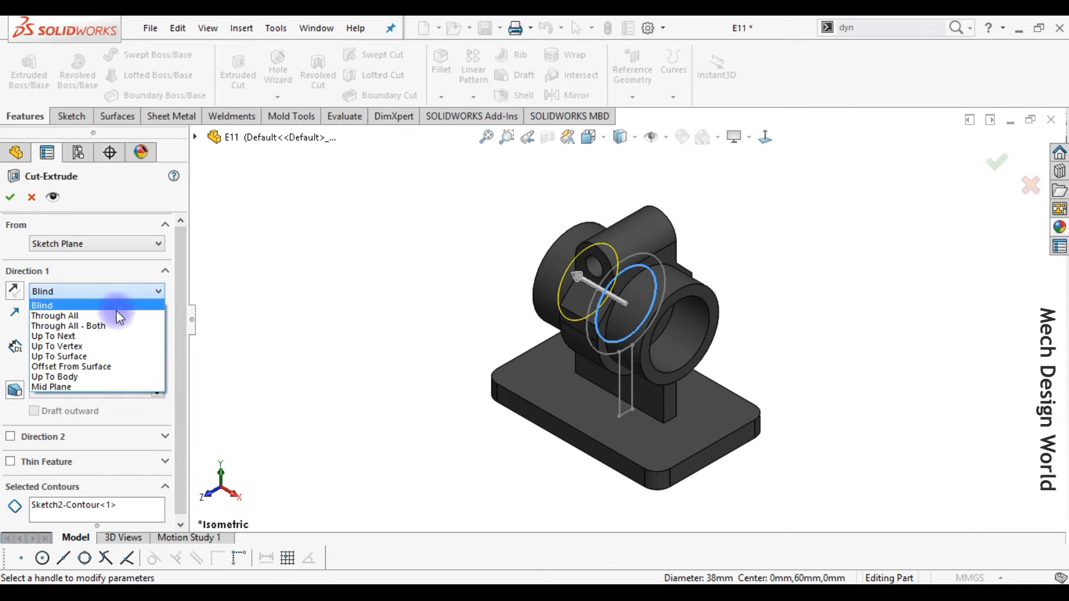
left_click(118, 324)
left_click(10, 196)
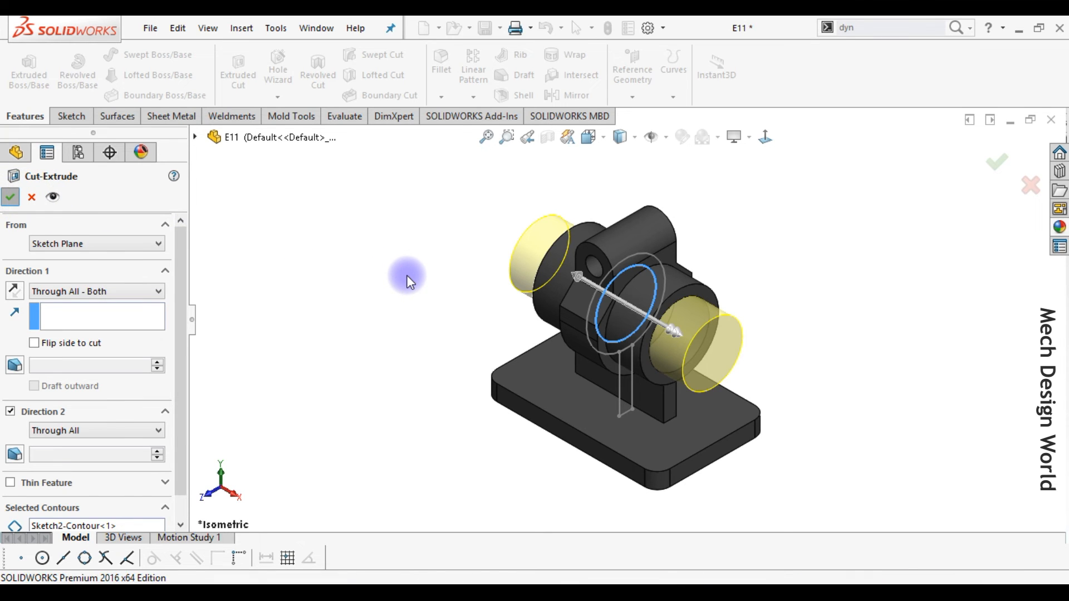
- Hide Sketch2 under Boss-Extrude2
left_click(422, 270)
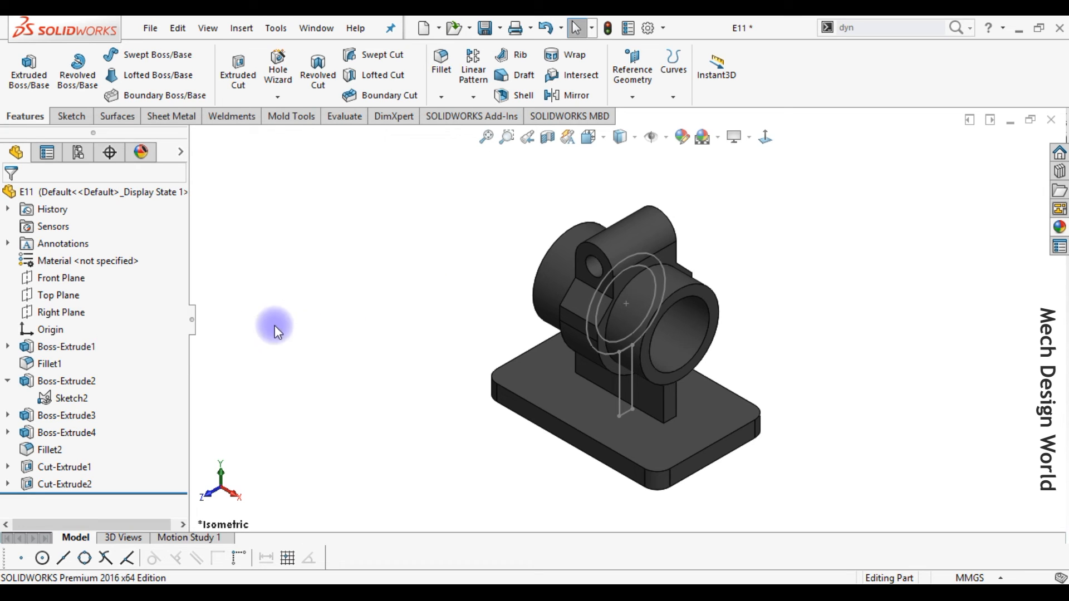
left_click(65, 397)
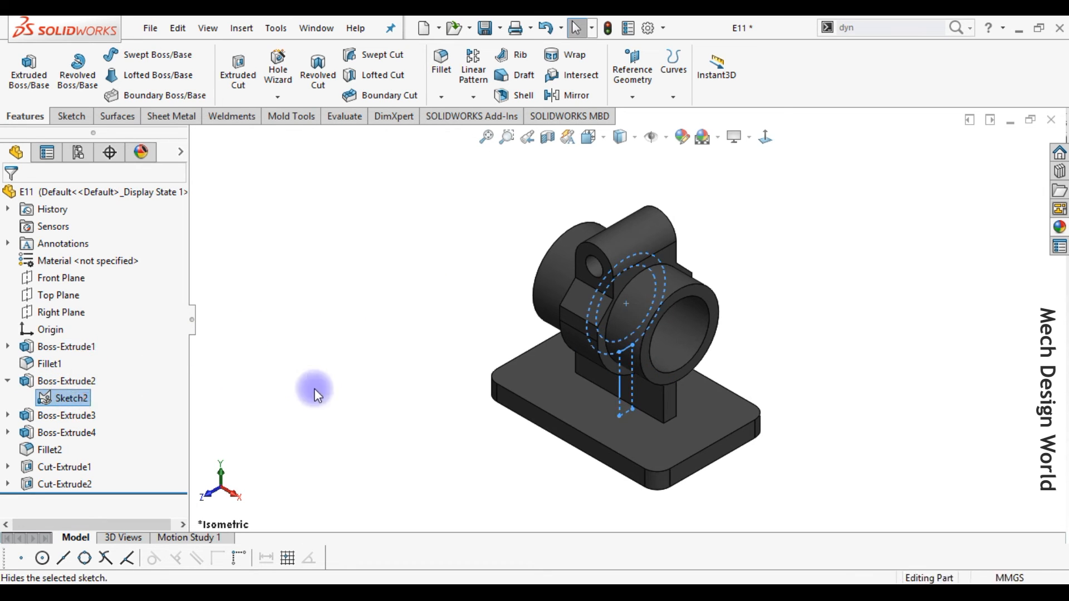
left_click(376, 405)
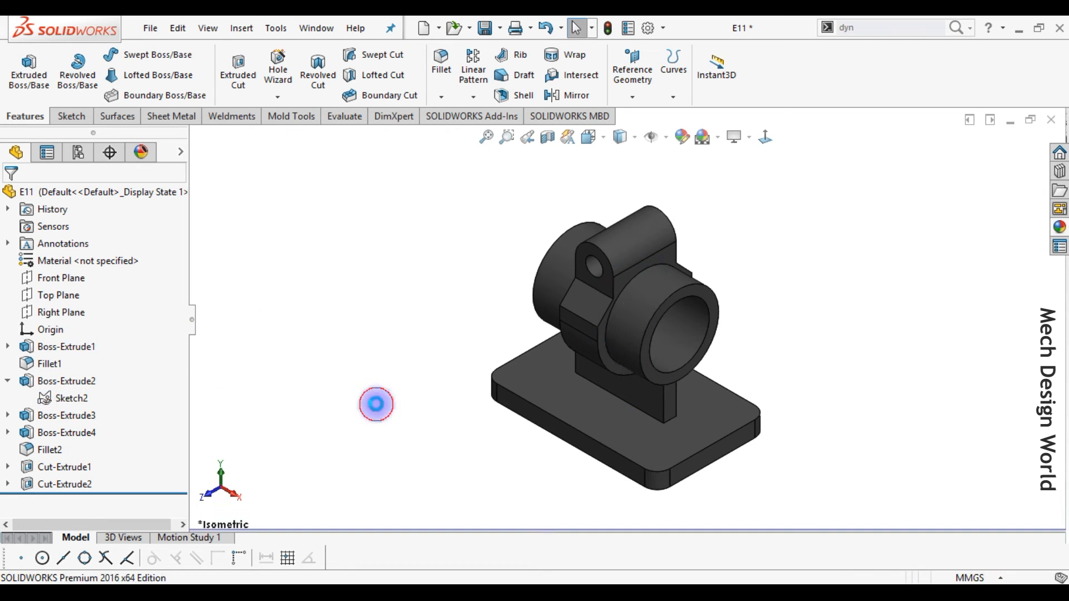
- On the Right Plane, sketch three connected lines from the ring's side to the base's top corner, the slanted middle about 18 mm high, the lowest made vertical
left_click(68, 314)
left_click(78, 296)
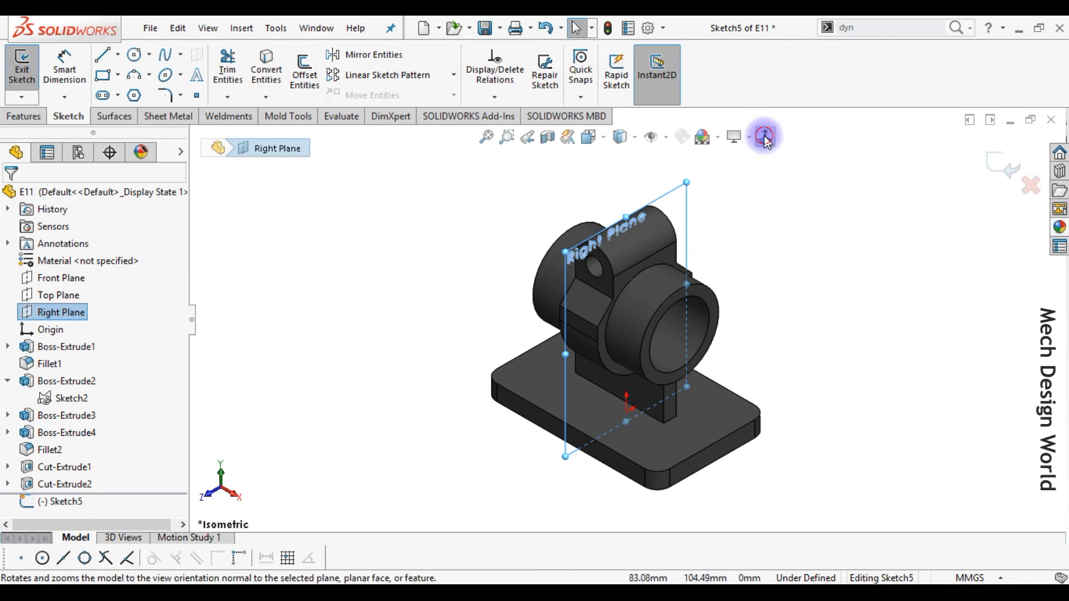
left_click(766, 138)
left_click(837, 300)
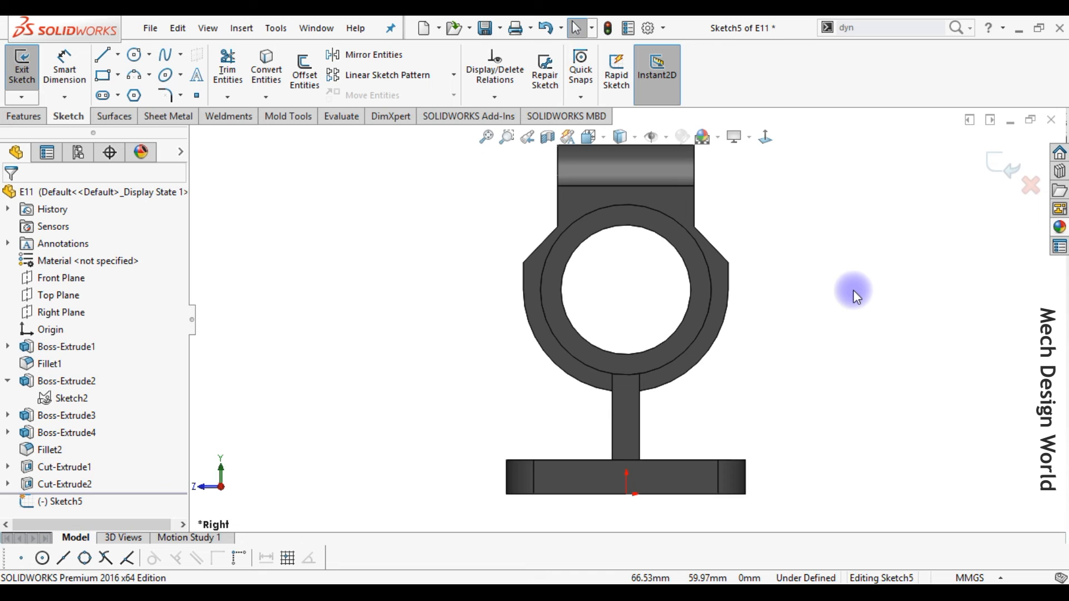
left_click(108, 61)
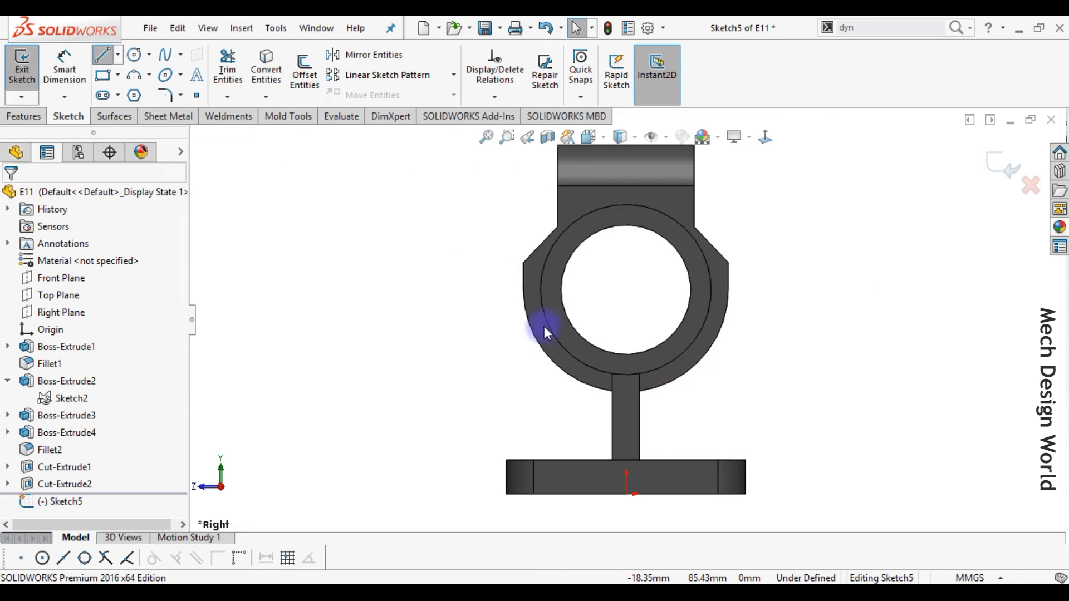
left_click(523, 290)
left_click(523, 367)
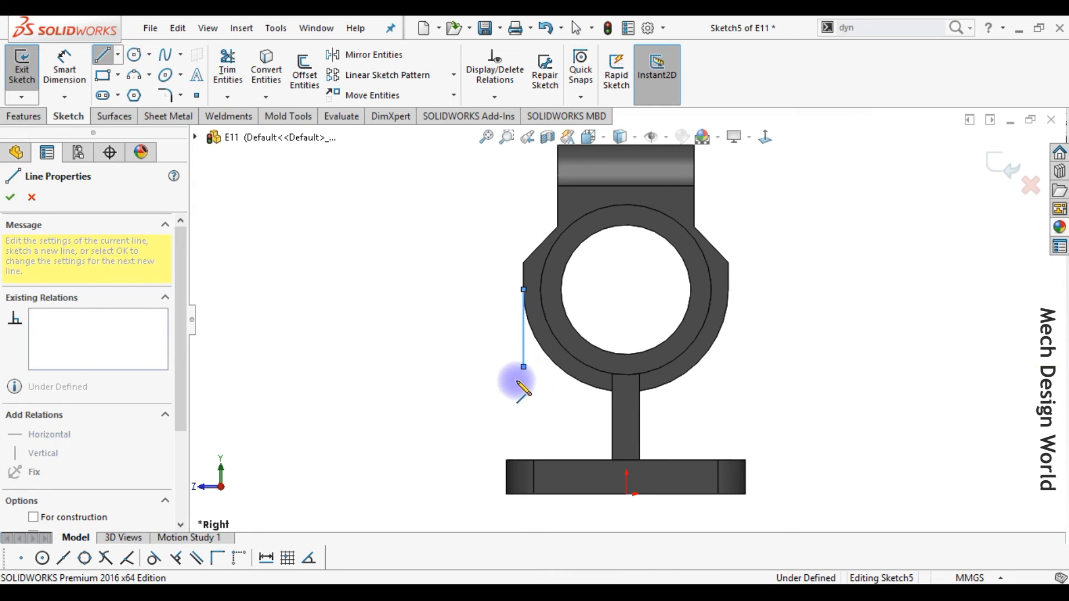
left_click(495, 430)
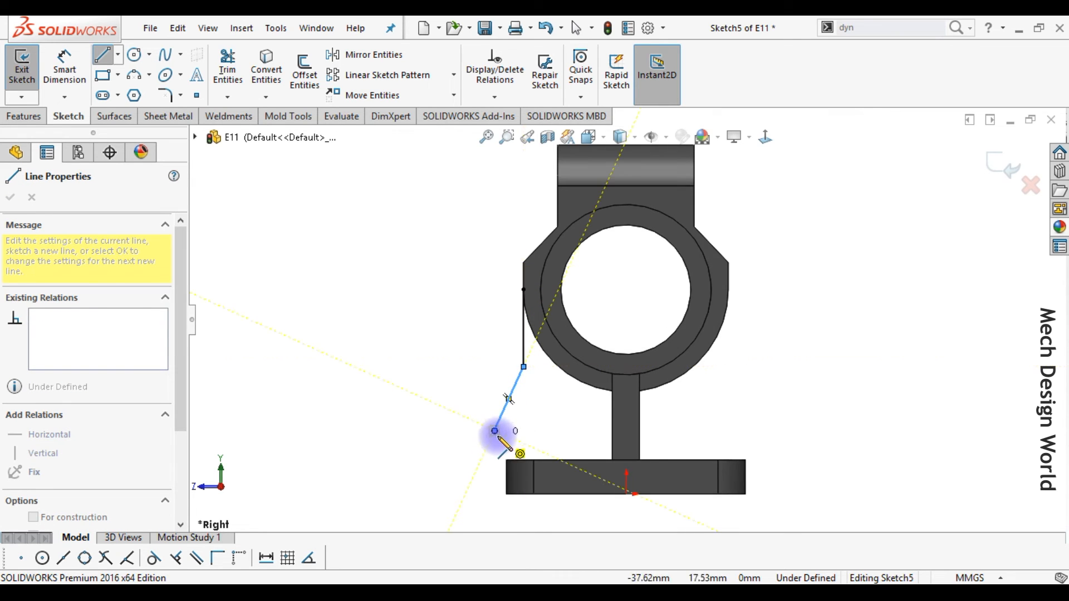
double_click(506, 460)
key("Escape")
left_click(499, 442)
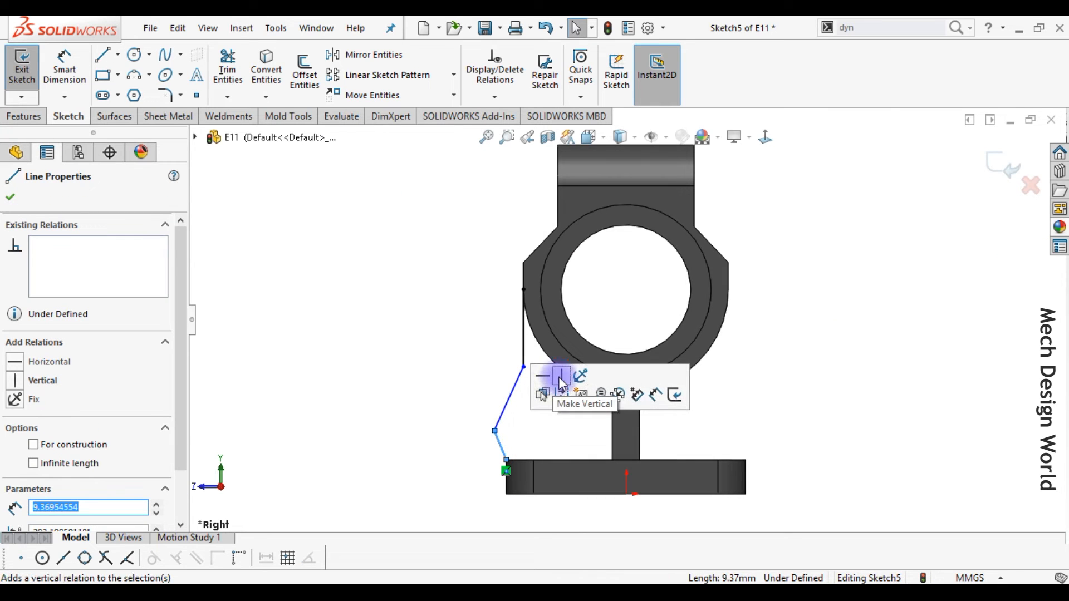
left_click(556, 406)
- Dimension the vertical distance between the slanted line's two endpoints as 20 mm
scroll(552, 423, "down", 3)
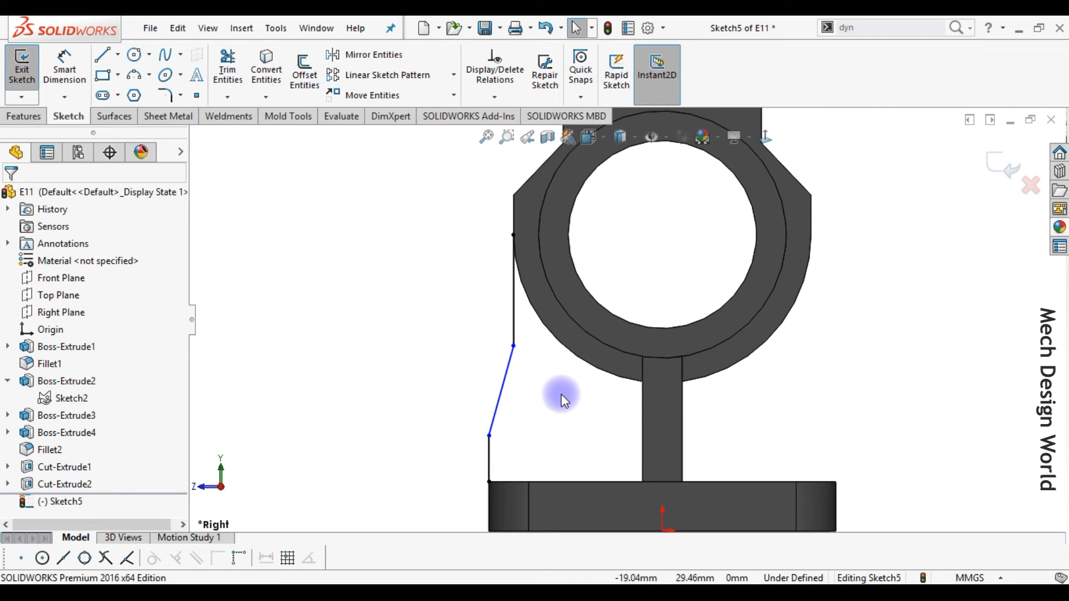
right_click_drag(541, 437, 544, 320)
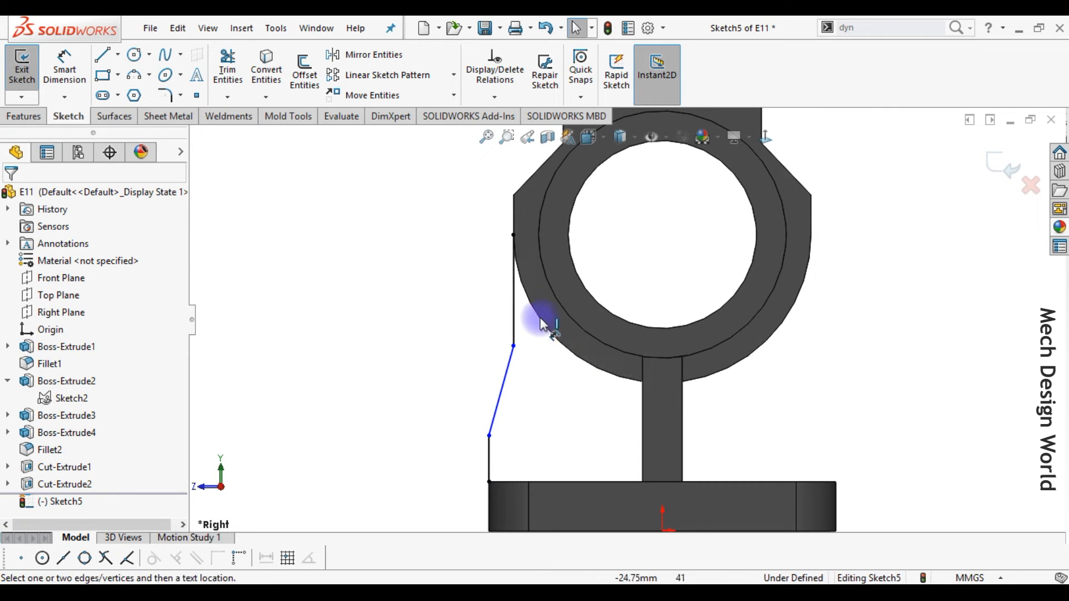
left_click(490, 435)
left_click(513, 346)
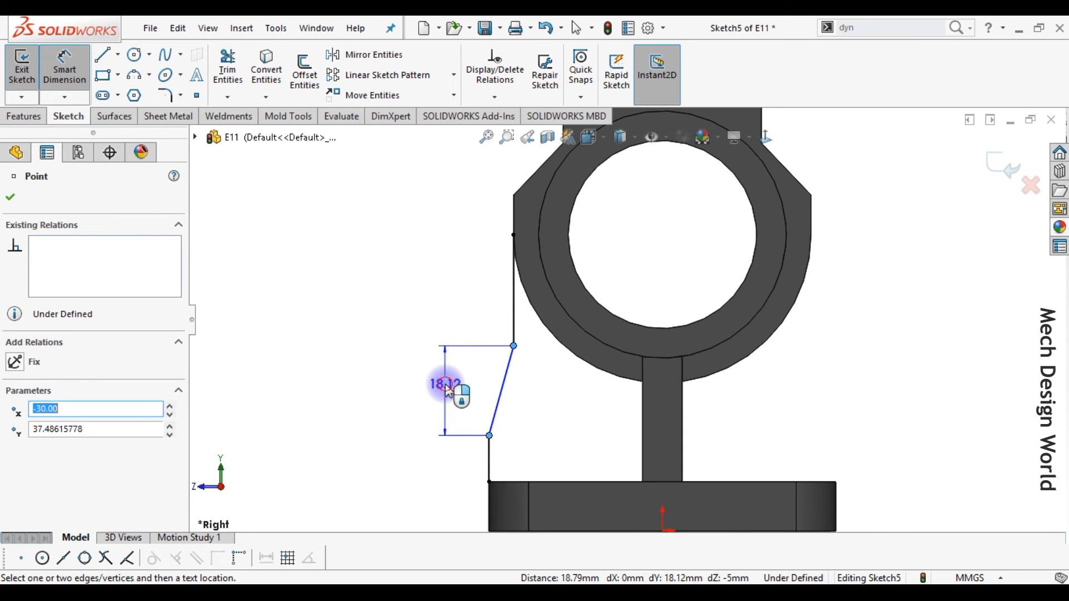
left_click(456, 388)
type("20")
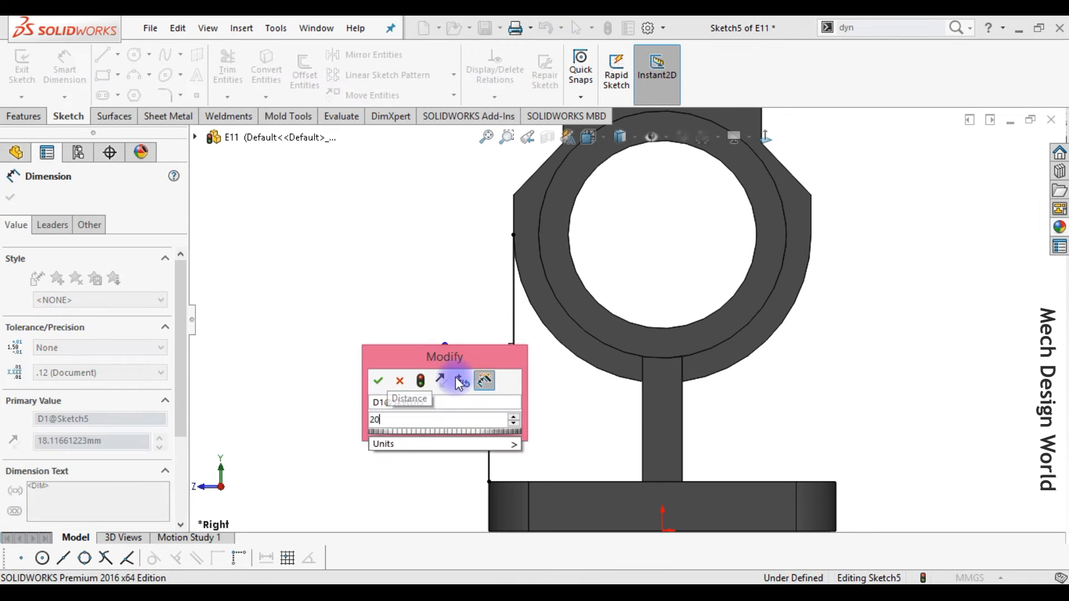
key("Return")
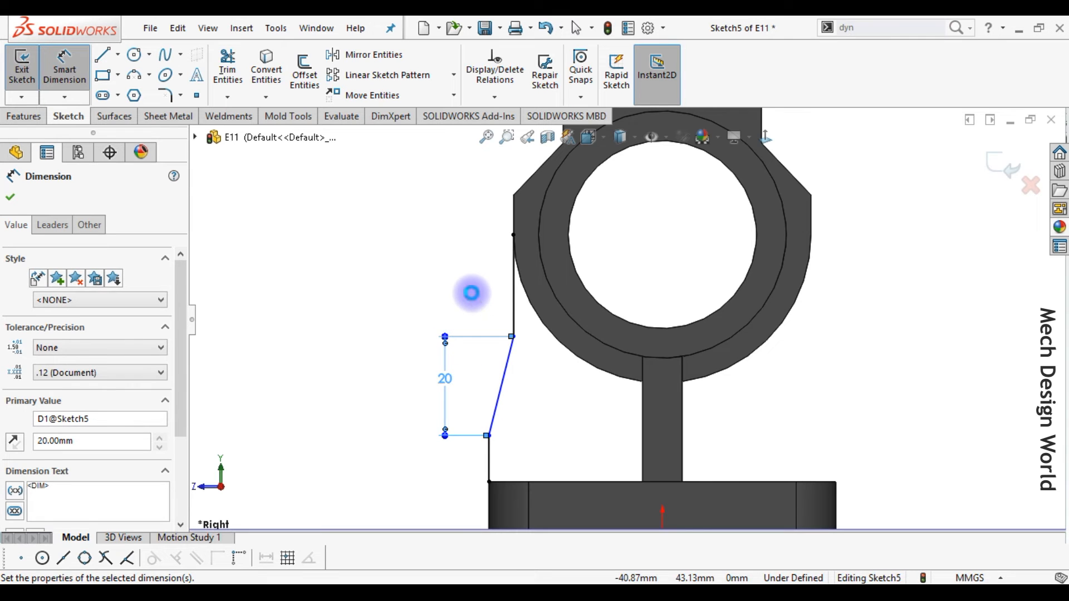
- Dimension the upper vertical line as 20 mm between its endpoints and end the dimensioning
left_click(514, 235)
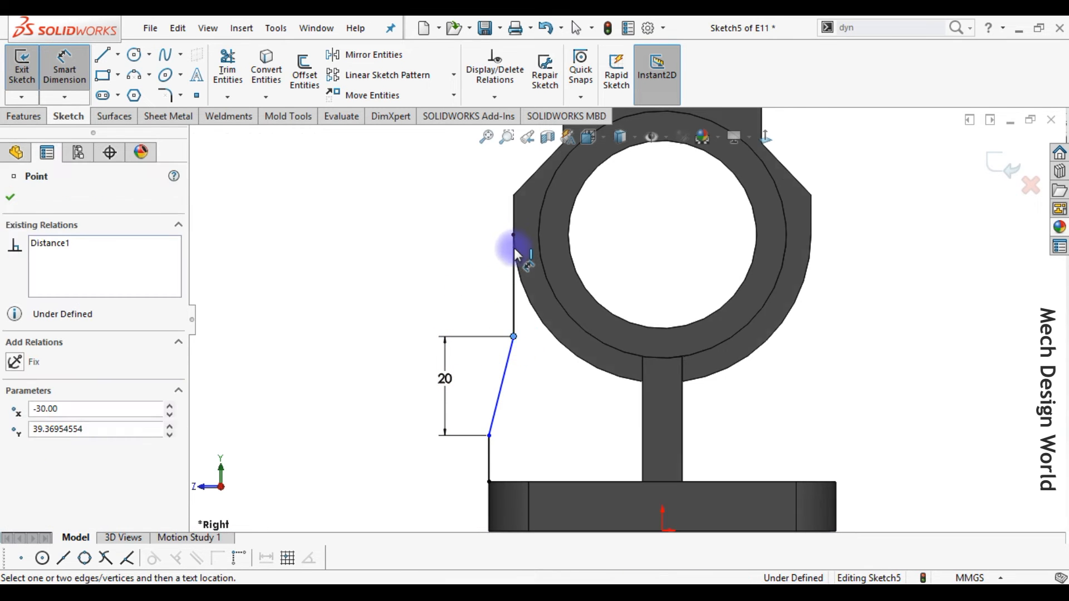
left_click(513, 235)
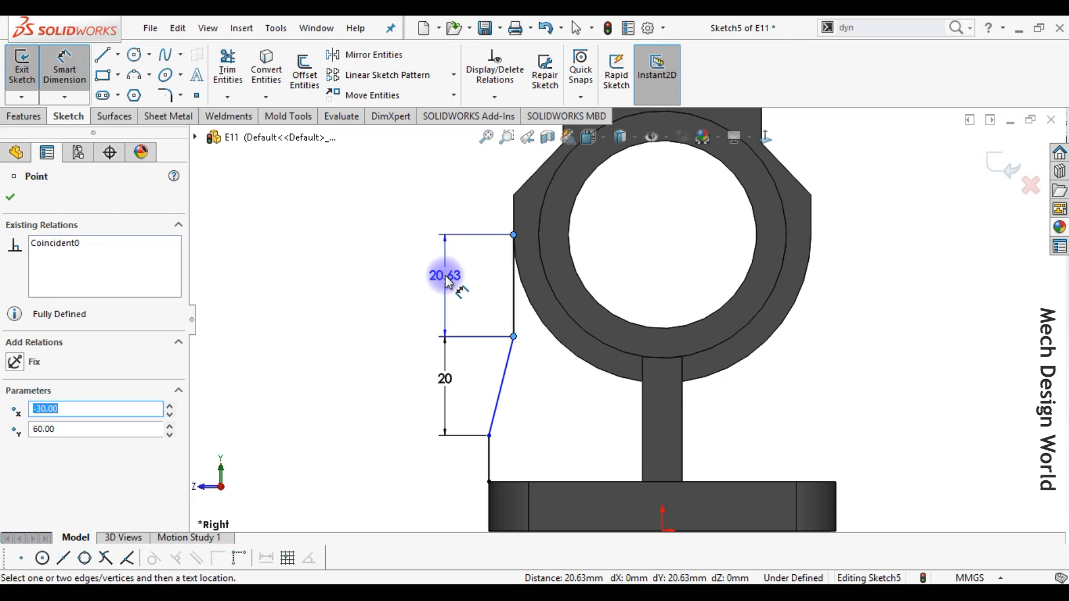
left_click(445, 275)
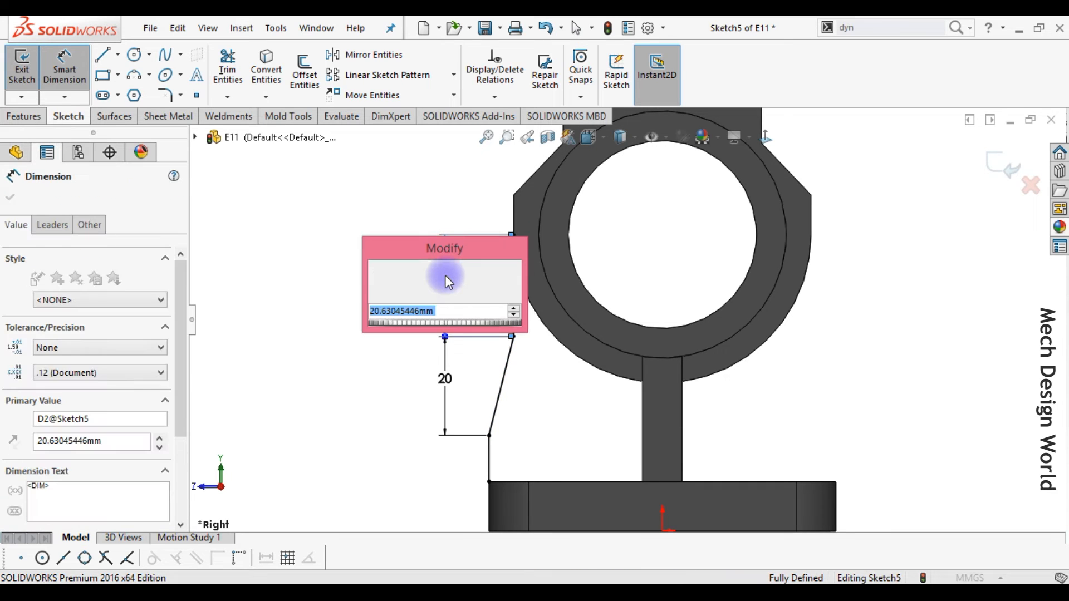
type("20")
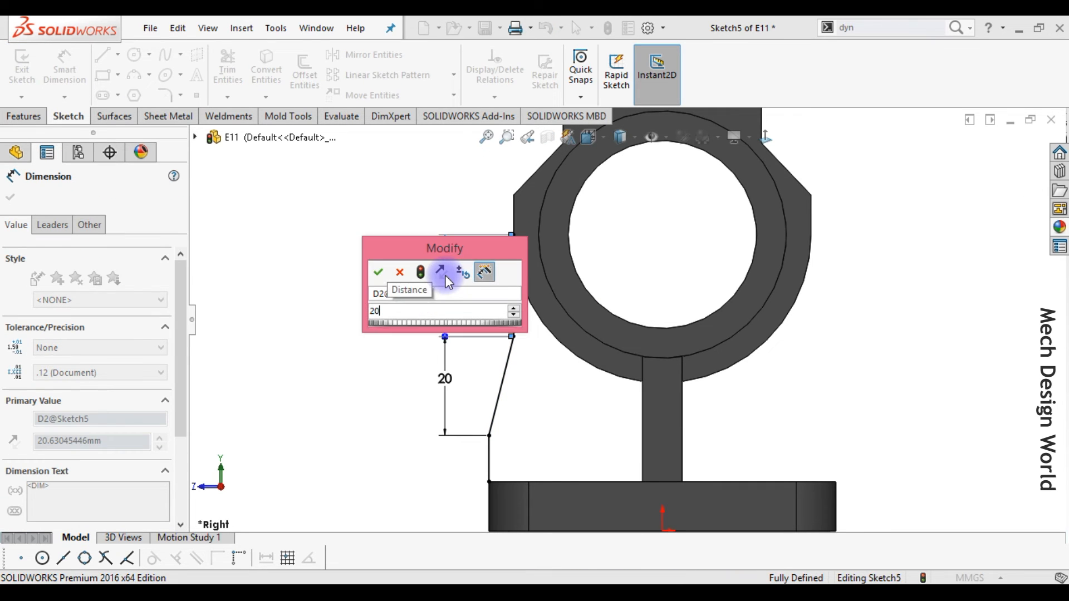
key("Return")
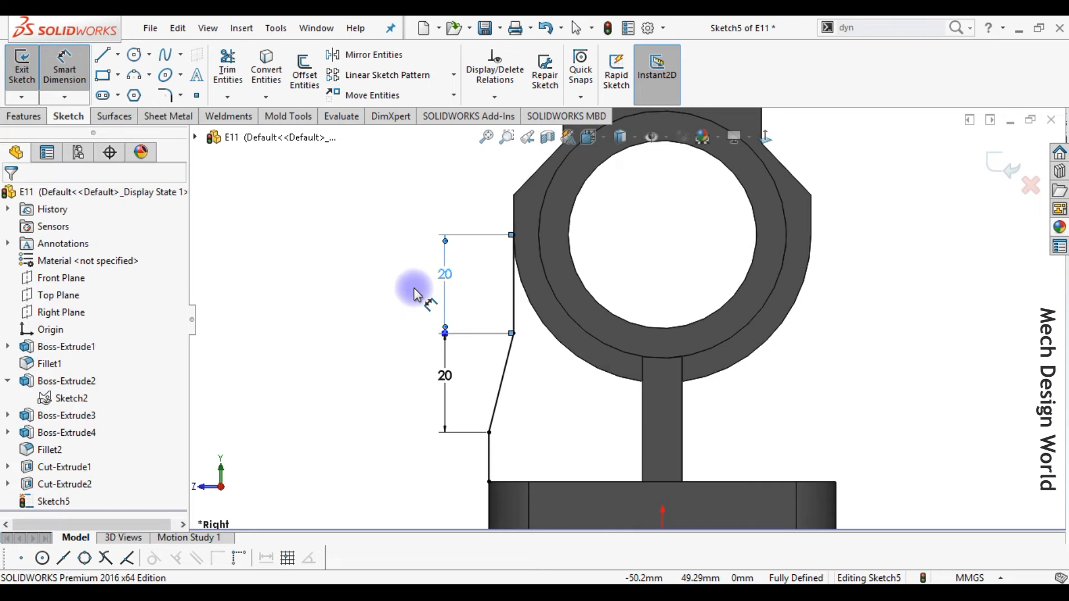
key("Escape")
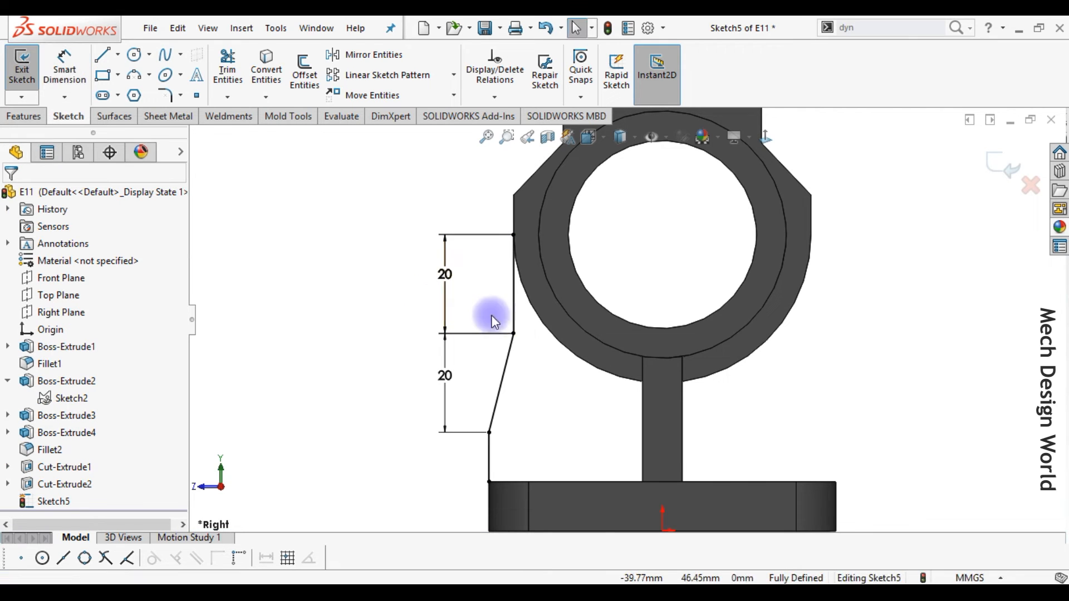
- Convert the ring's lower outer arc edge, between the upper vertical line and the web, into sketch geometry
left_click(565, 351)
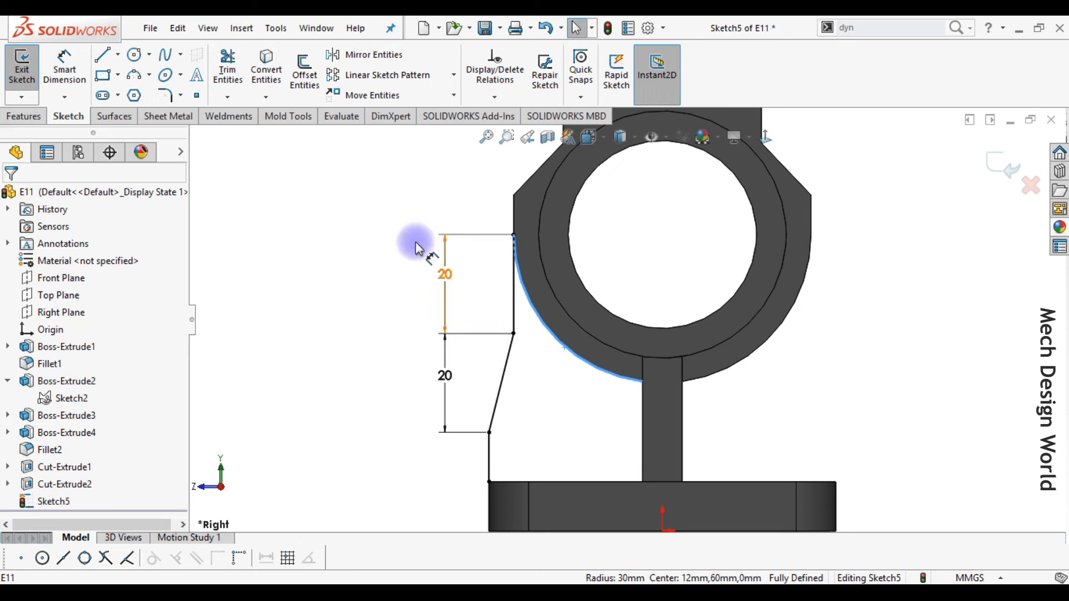
left_click(266, 69)
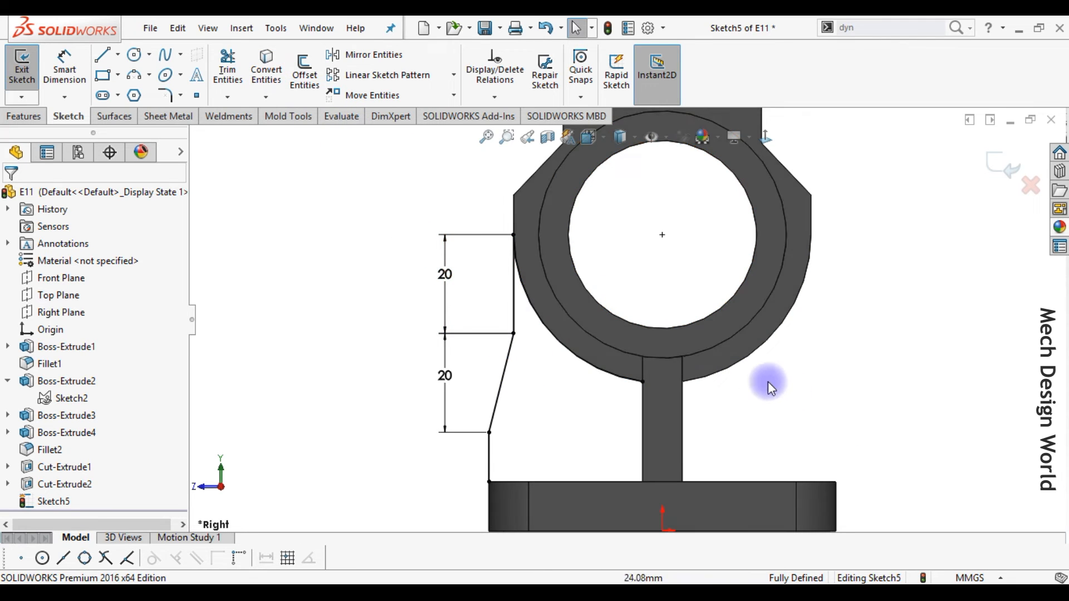
- Sketch a vertical centerline 60 mm long from the origin to the ring's center
left_click(118, 55)
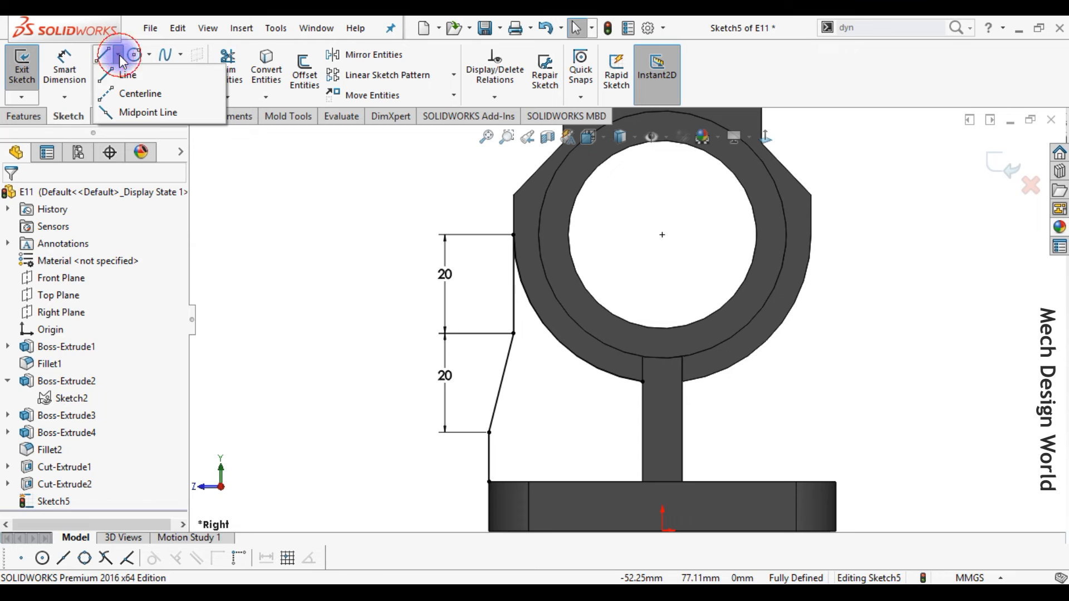
left_click(140, 94)
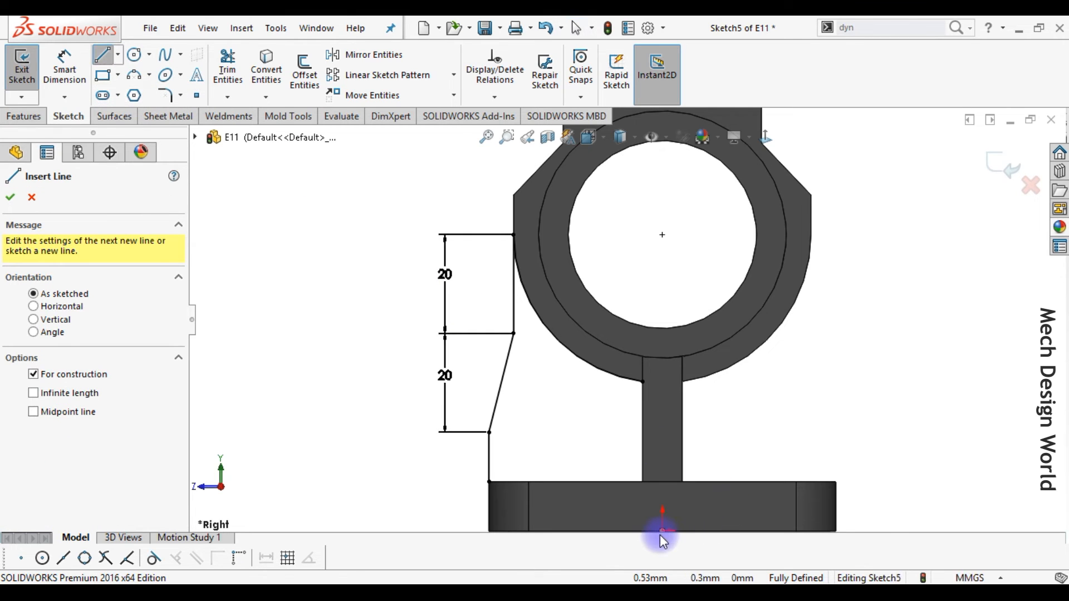
right_click(748, 448)
left_click(741, 460)
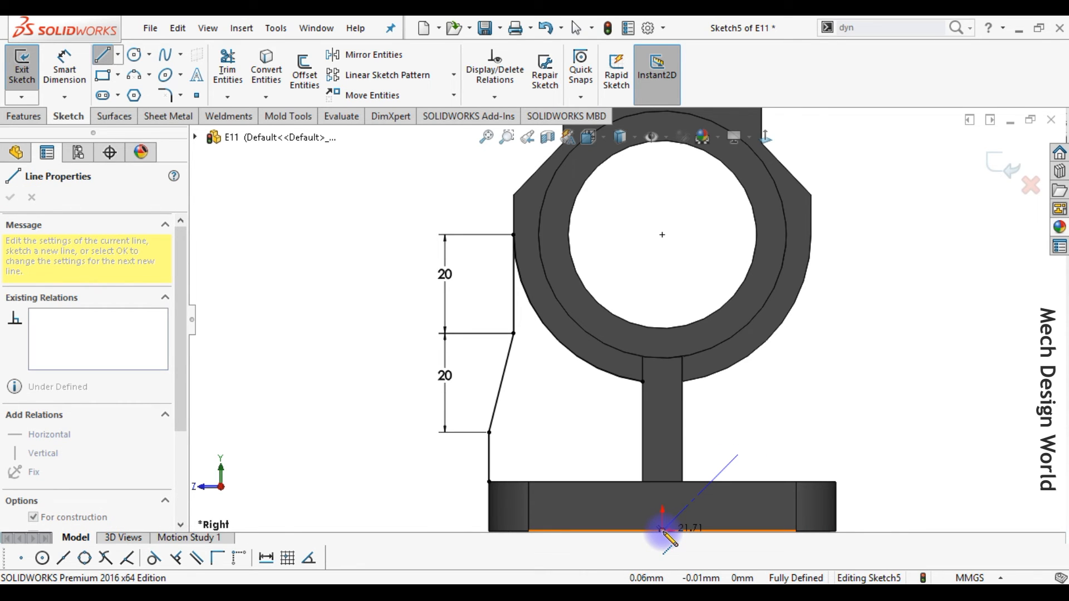
key("Escape")
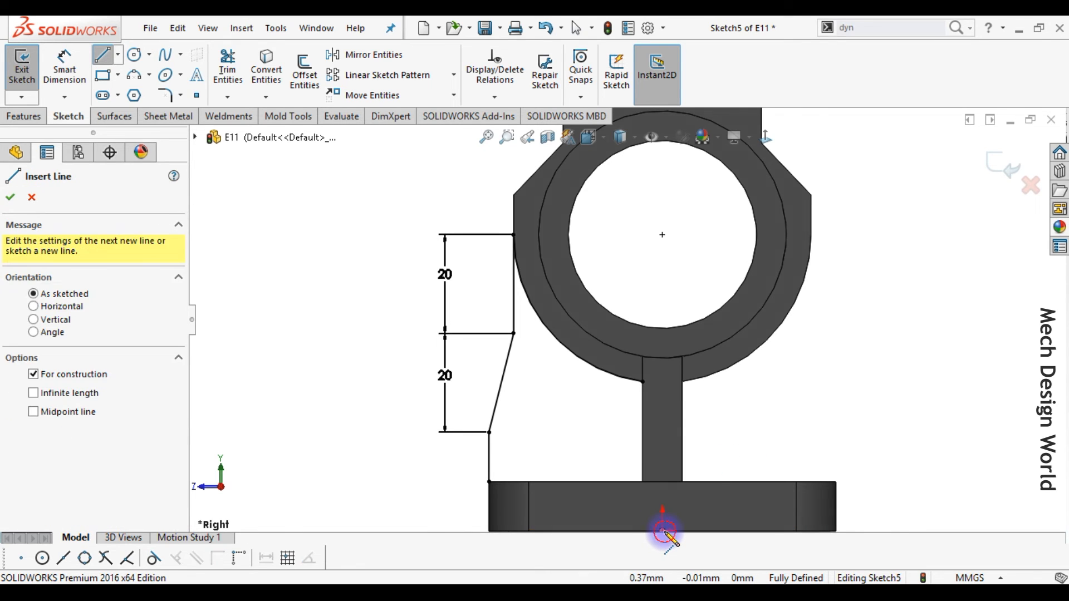
left_click(663, 531)
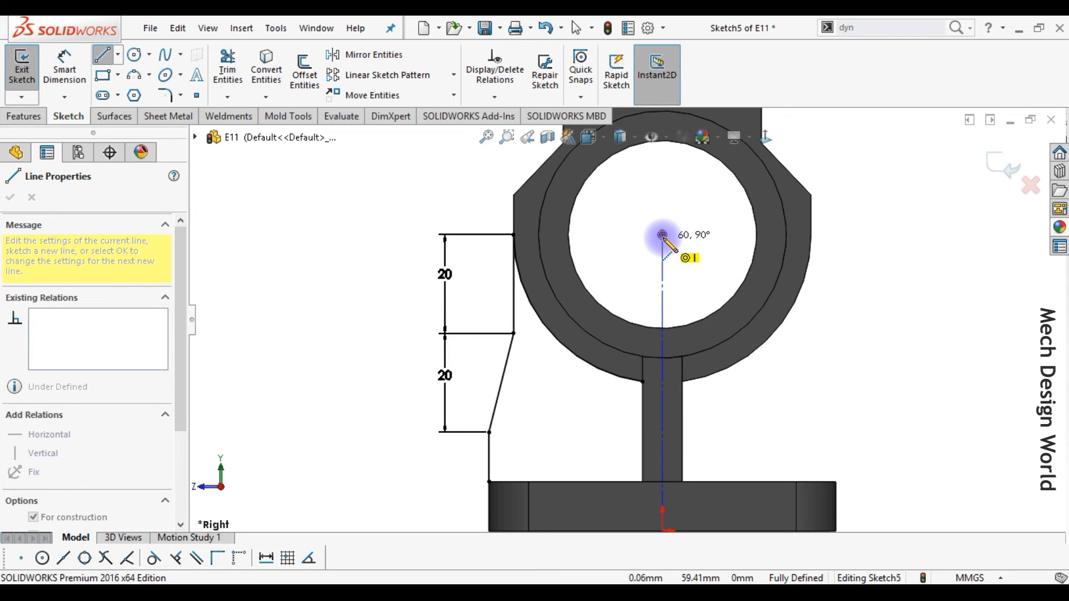
double_click(663, 235)
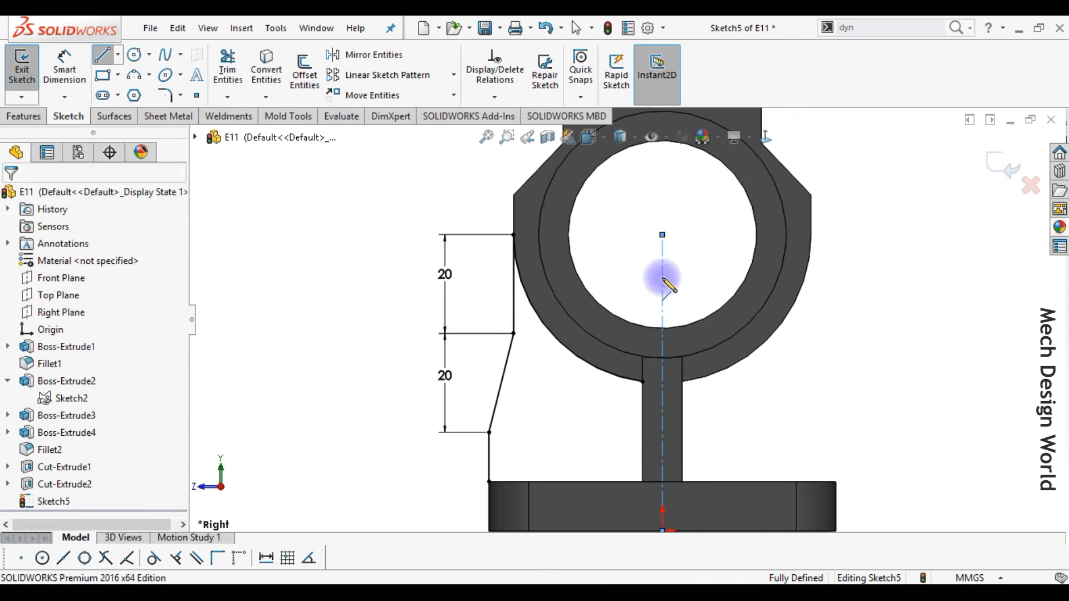
- Mirror the three connected side lines about the vertical centerline, keeping the originals
left_click(368, 55)
left_click_drag(348, 211, 597, 520)
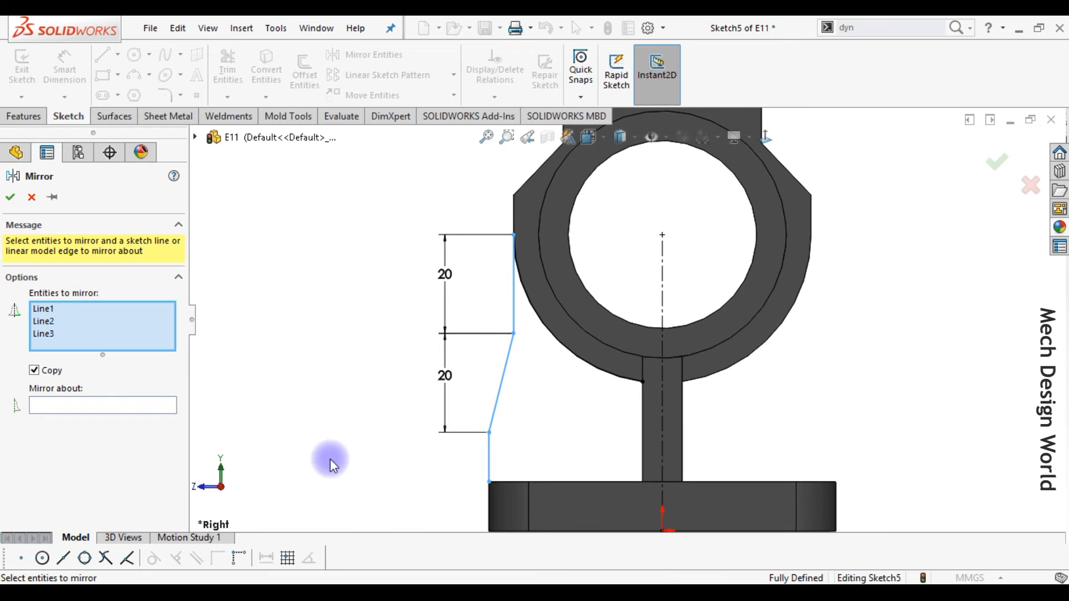
left_click(118, 400)
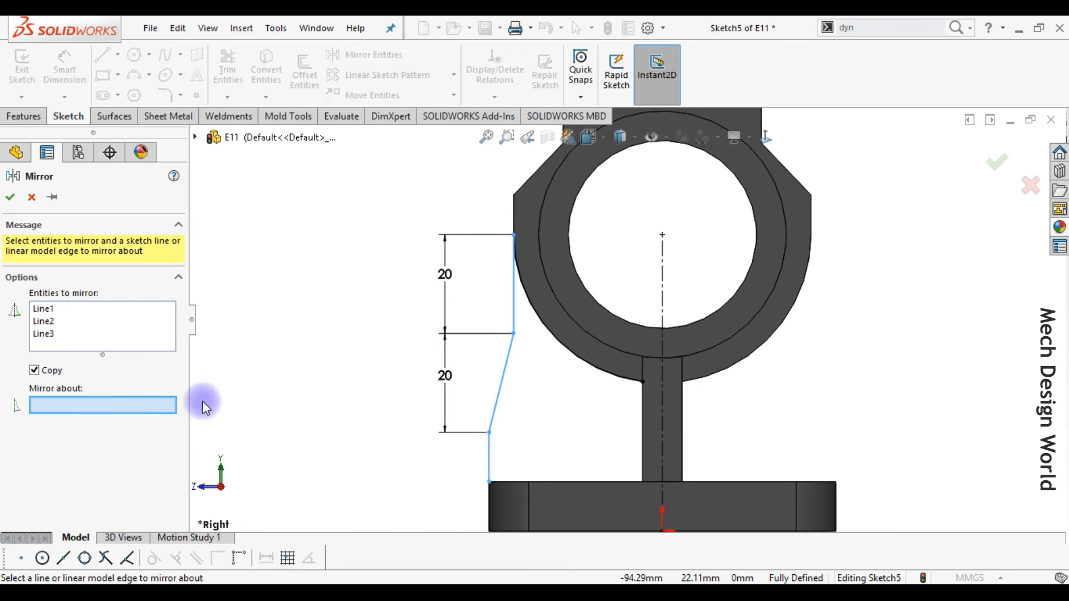
left_click(664, 300)
left_click(10, 198)
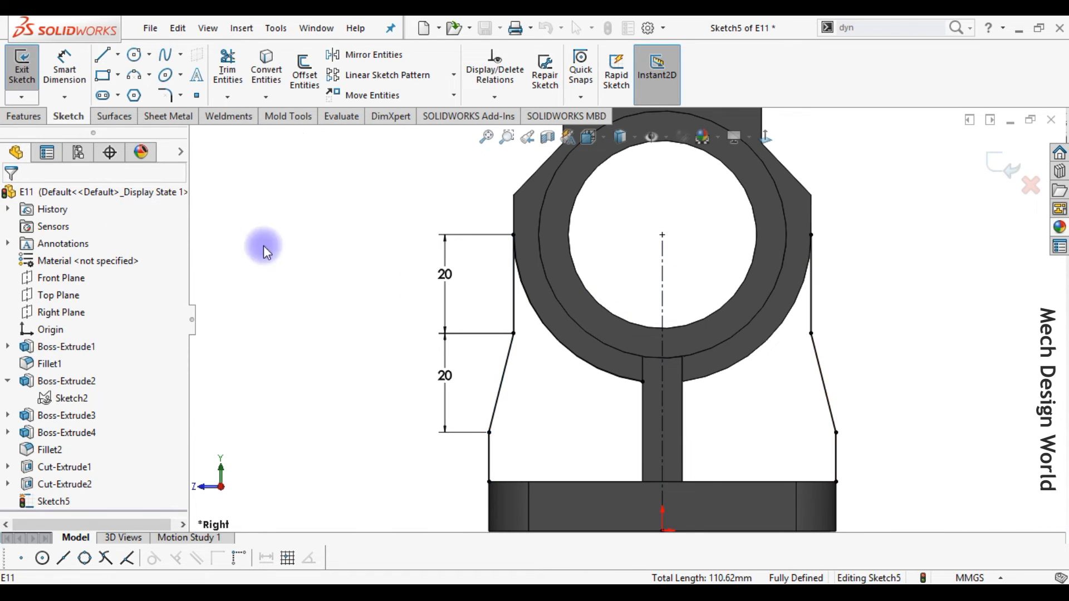
- Extend the converted ring arc around to the mirrored upper vertical line and trim its excess beyond that line
left_click(797, 298)
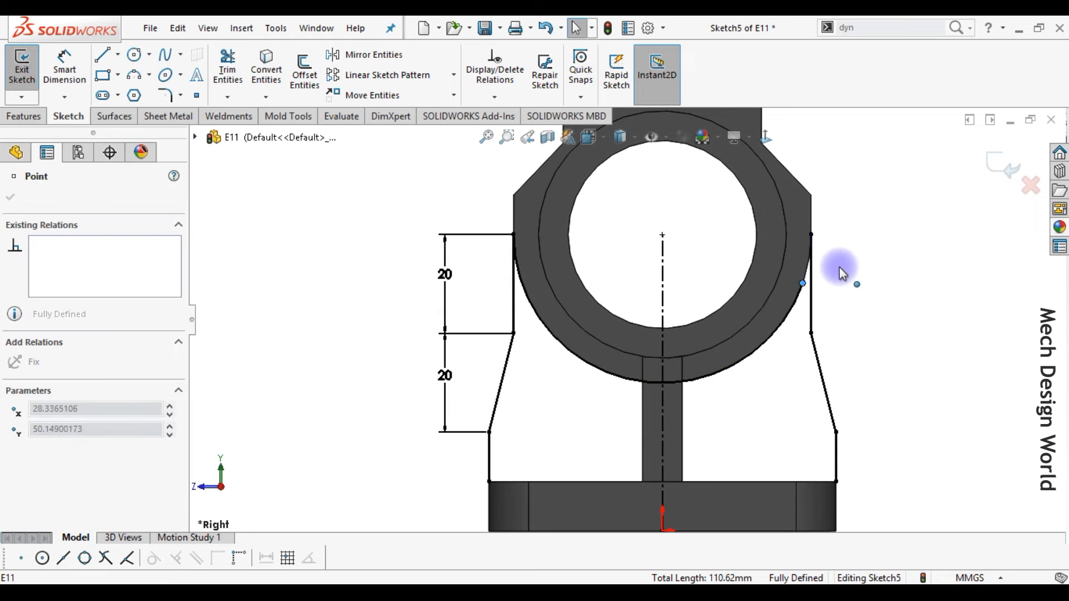
left_click_drag(863, 199, 861, 196)
left_click(877, 296)
key("t")
left_click_drag(797, 213, 828, 208)
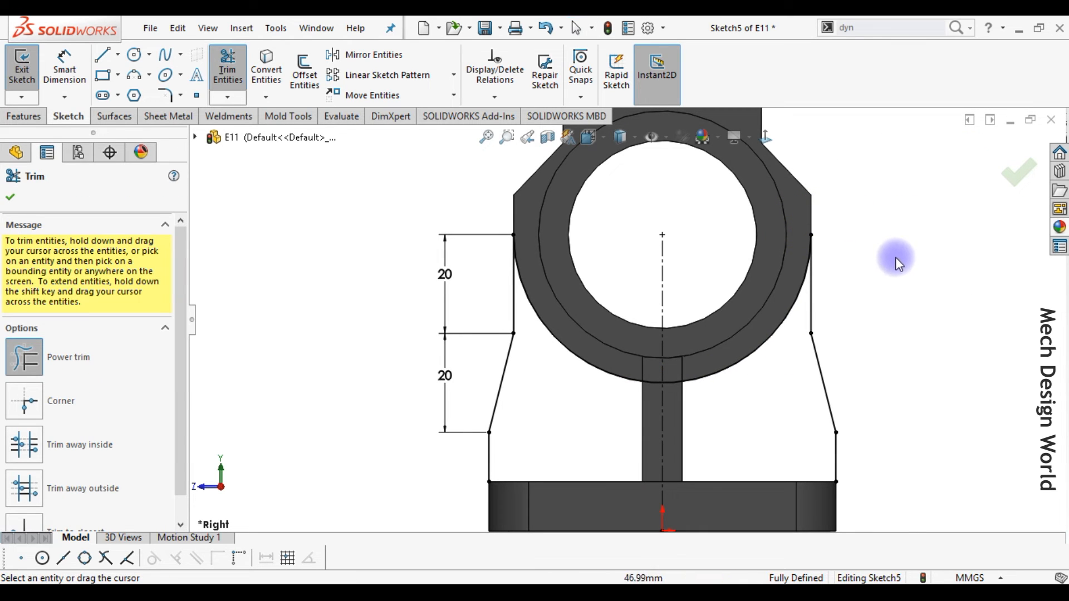
key("Escape")
- Close the support profile with a line along the base's top between the two lowest side endpoints, and exit the sketch
right_click_drag(926, 296, 835, 301)
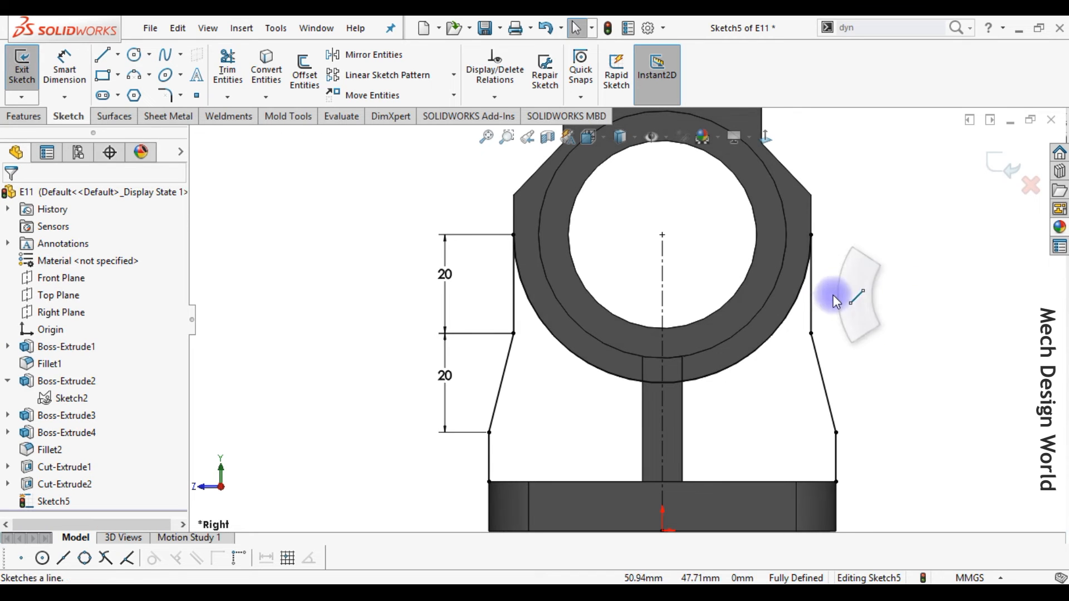
left_click(489, 482)
left_click(836, 481)
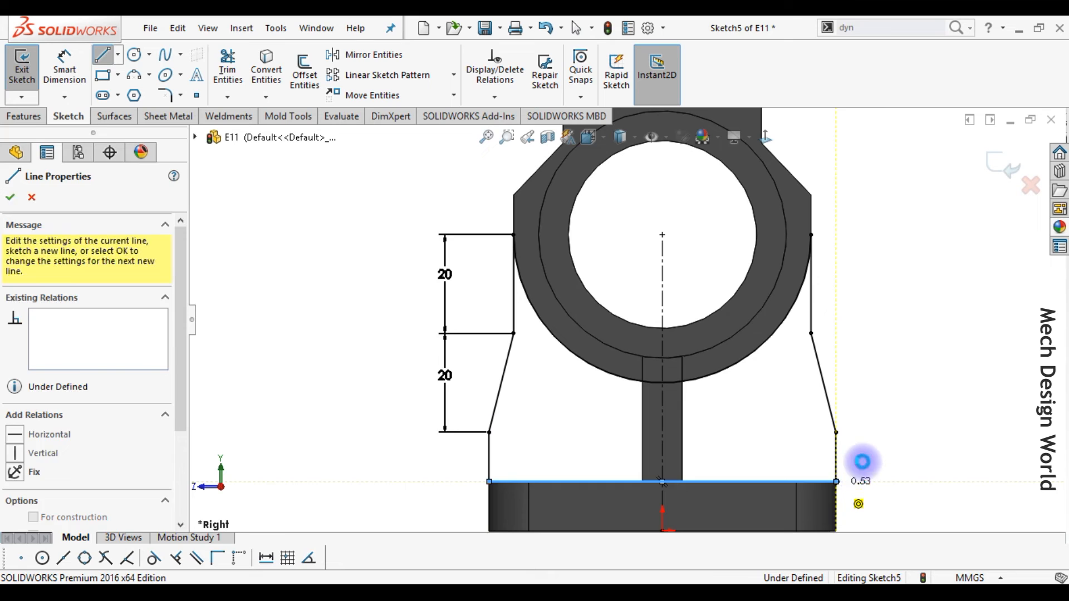
key("Escape")
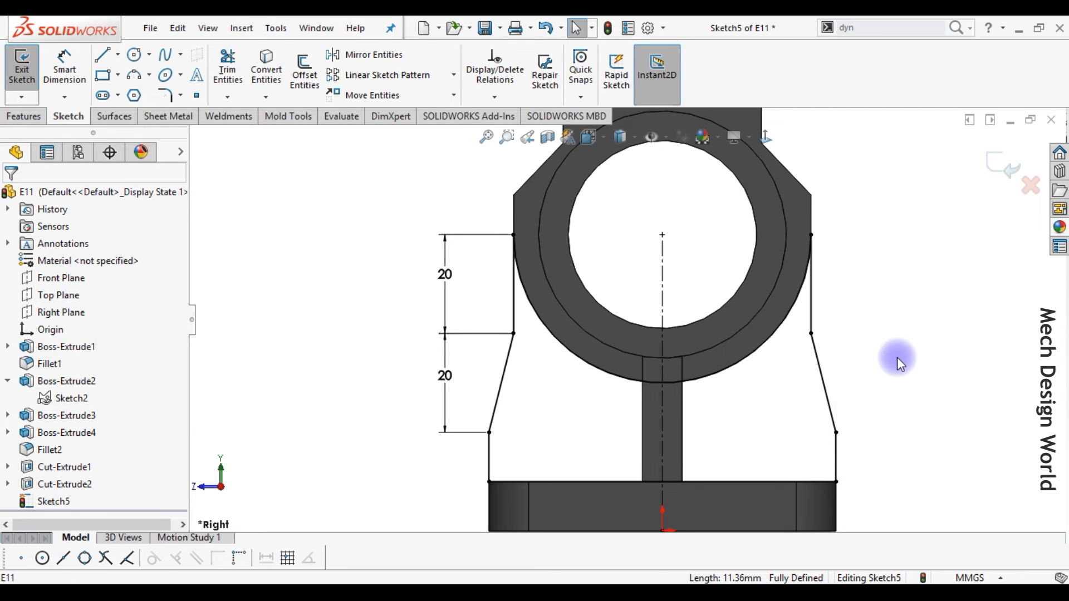
key("ctrl+7")
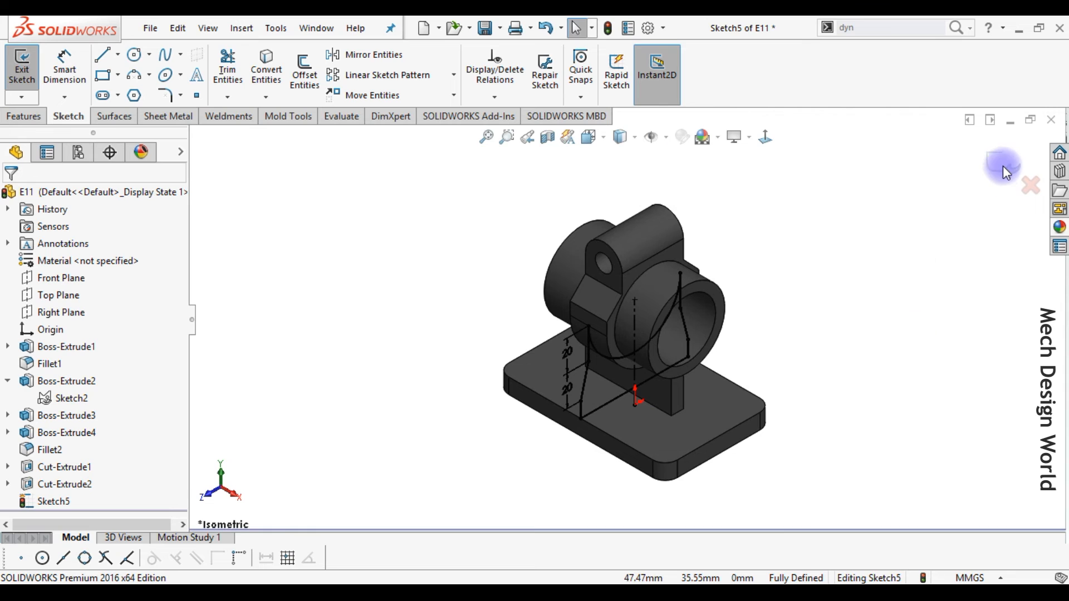
left_click(1006, 172)
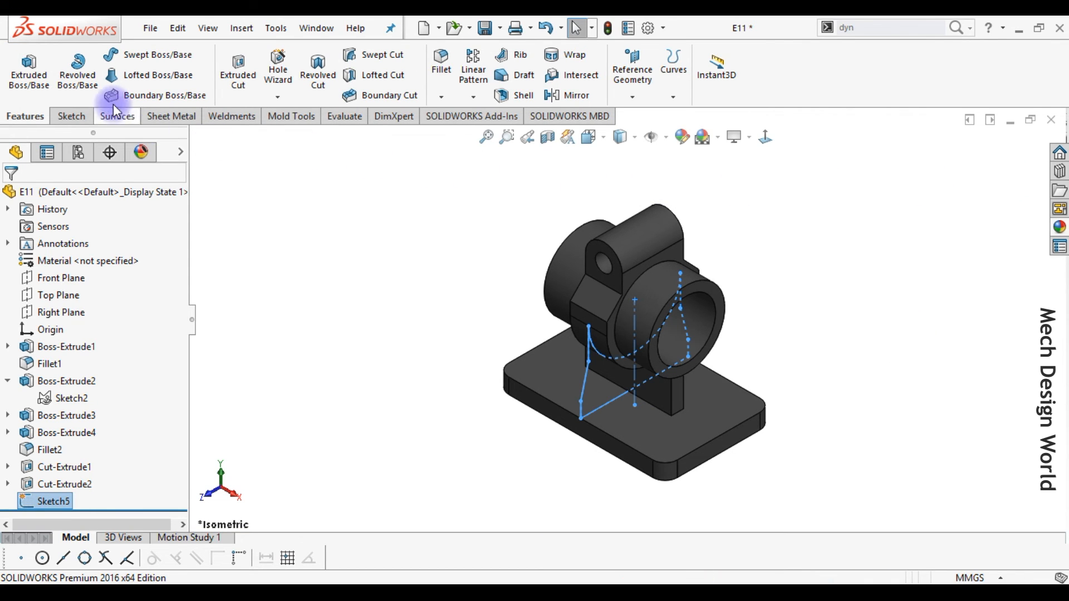
- Extrude the side support profile 8 mm with the Mid Plane end condition, merging the result
left_click(29, 67)
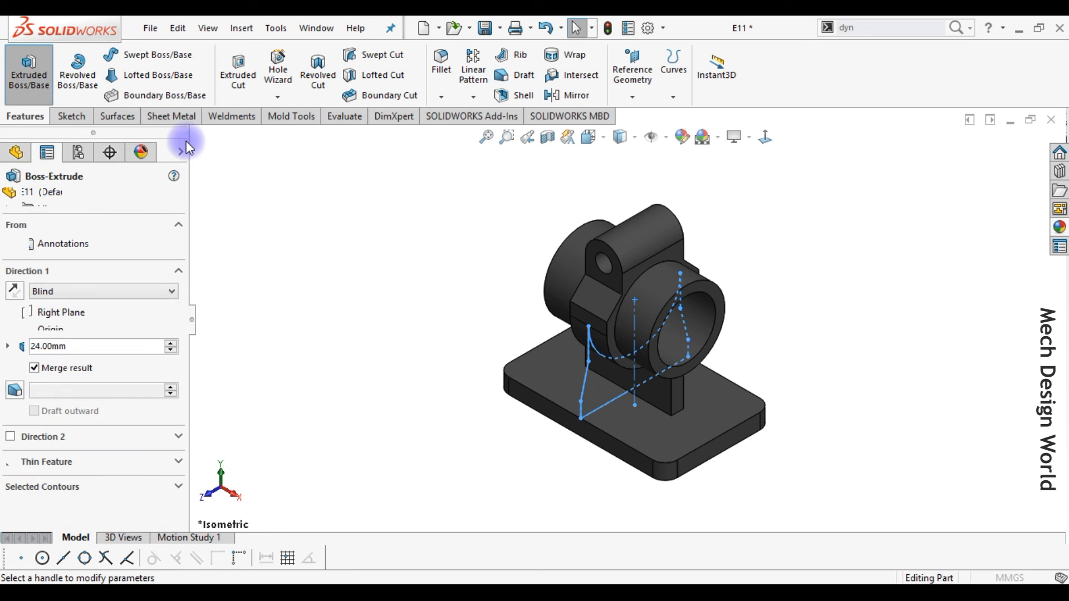
left_click(128, 290)
left_click(119, 365)
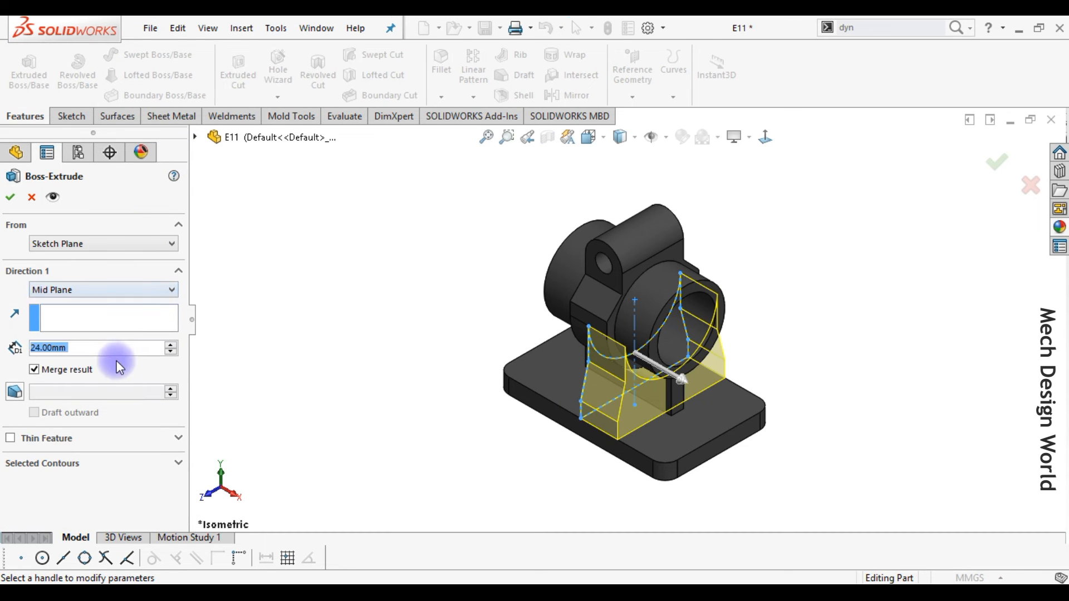
type("8")
key("Return")
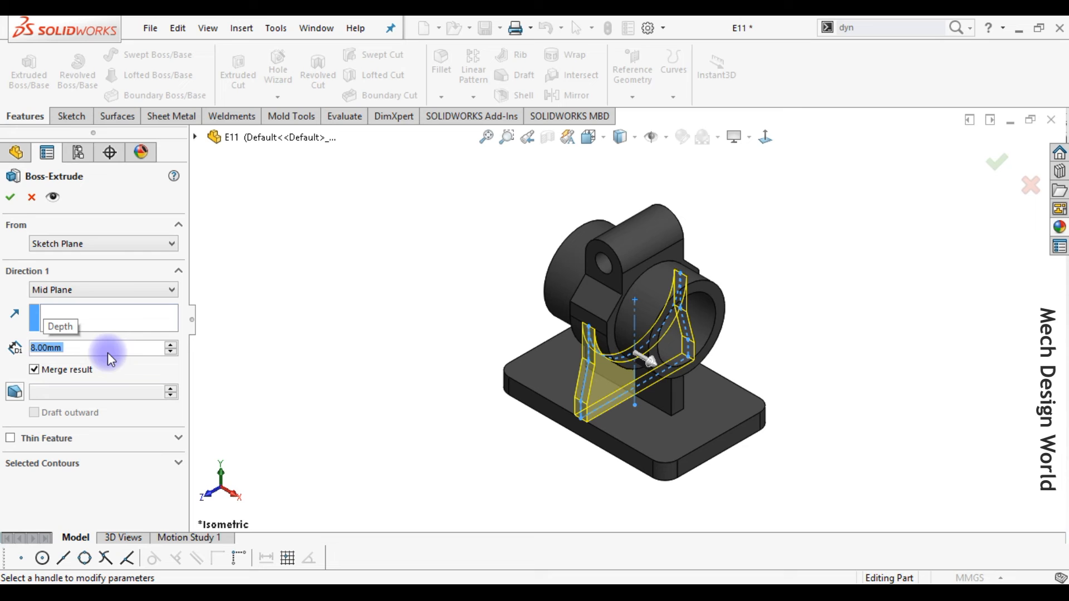
left_click(10, 197)
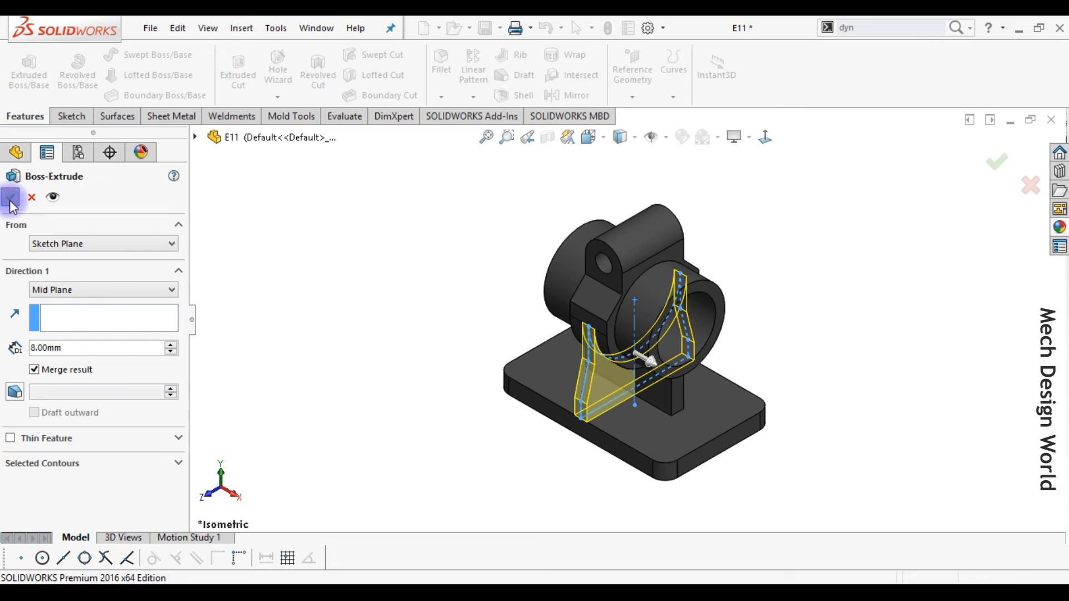
left_click(433, 409)
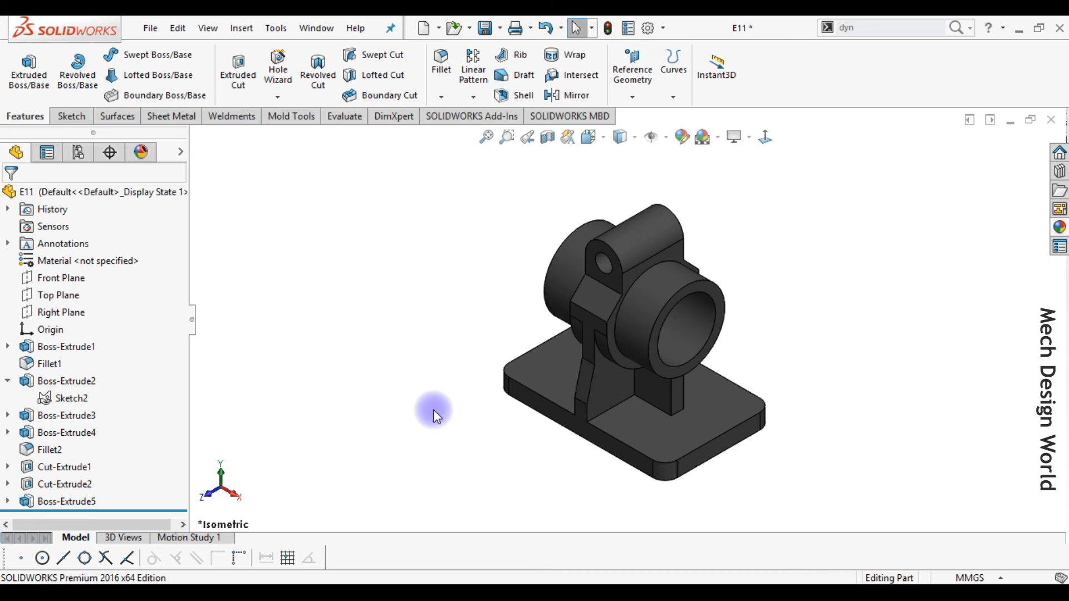
- On the Front Plane, sketch a corner rectangle from the hub's left-end center to about 6 mm past its right end and 5 mm above the lug
left_click(66, 278)
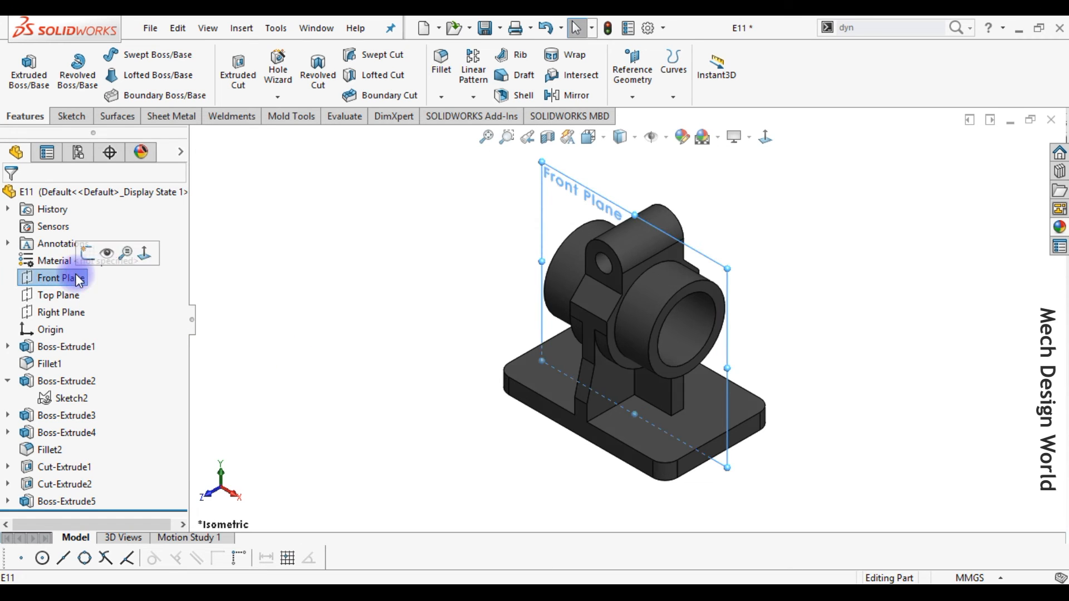
left_click(63, 316)
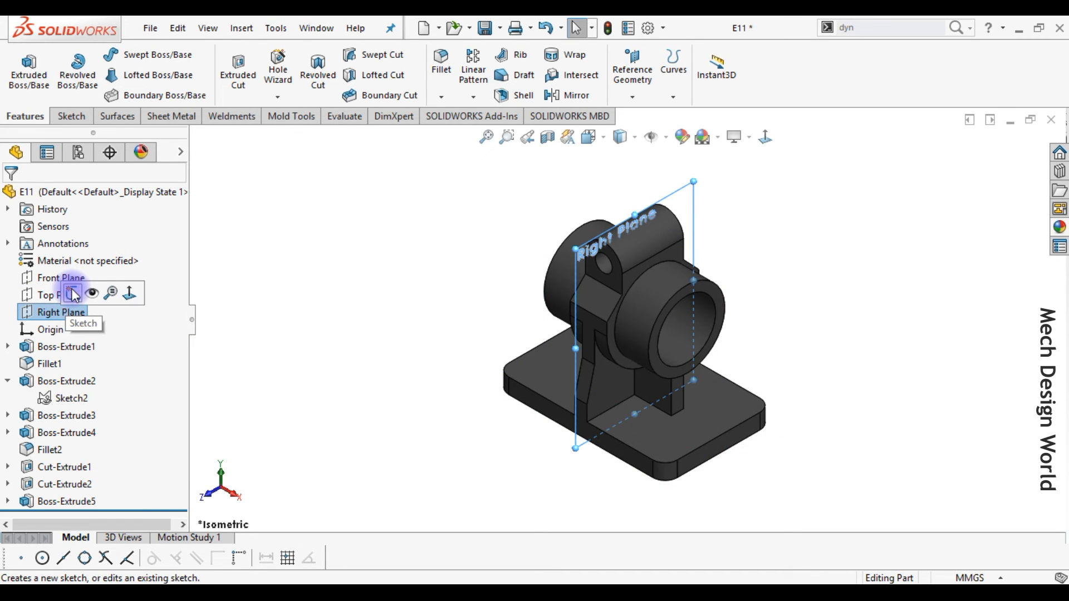
left_click(66, 277)
left_click(77, 253)
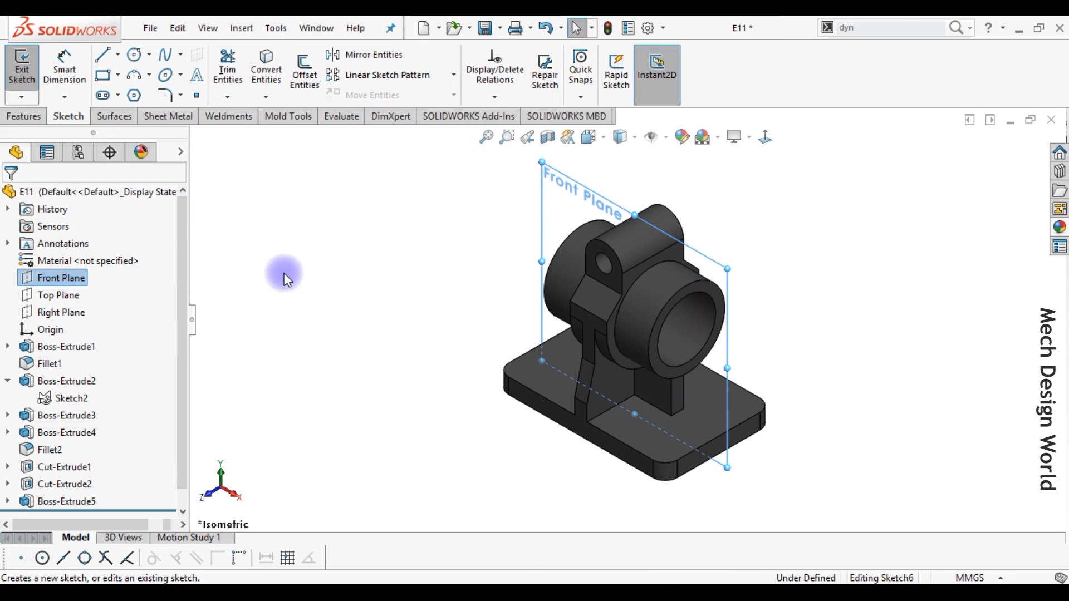
left_click(766, 136)
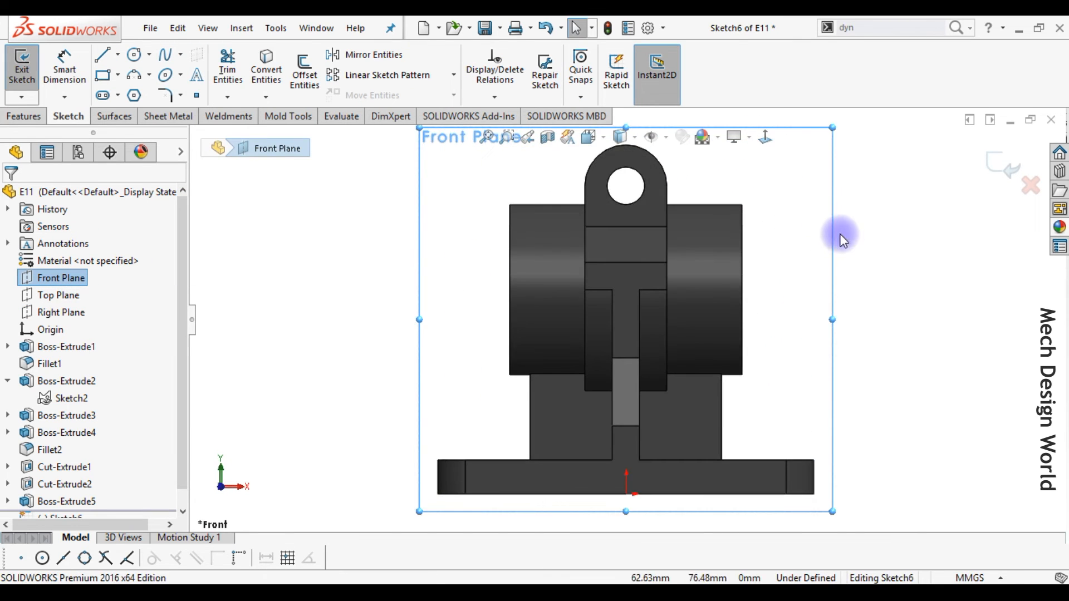
left_click(813, 304)
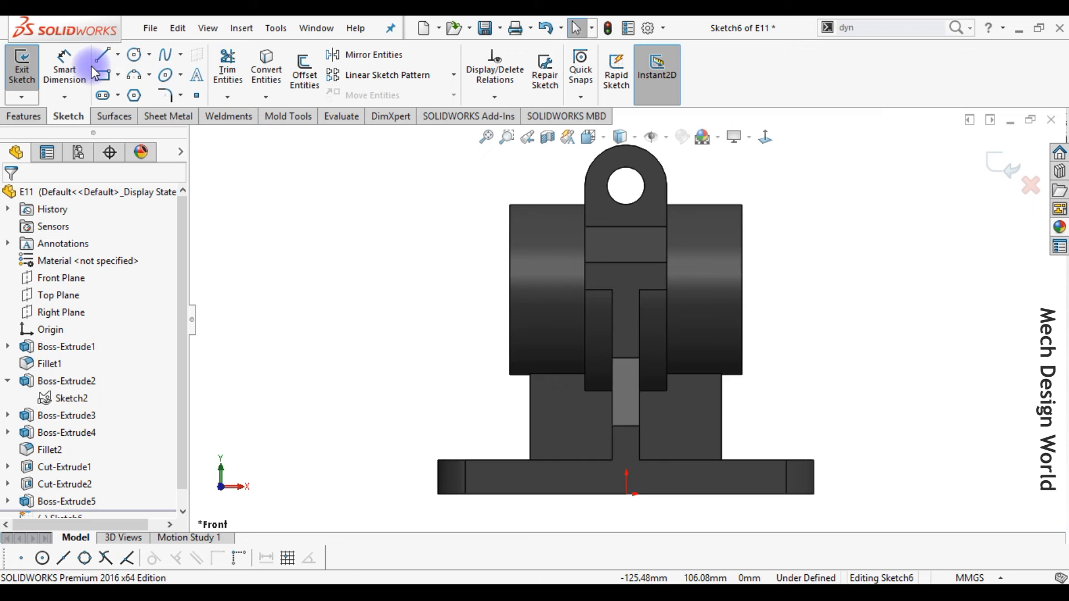
left_click(510, 290)
scroll(623, 318, "up", 2)
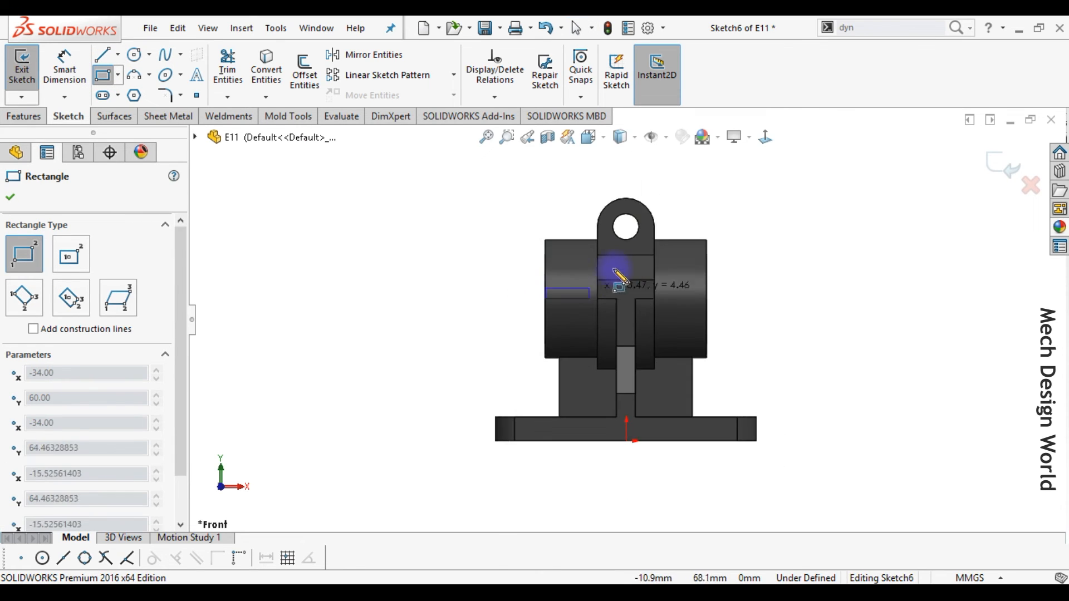
left_click(722, 188)
key("Escape")
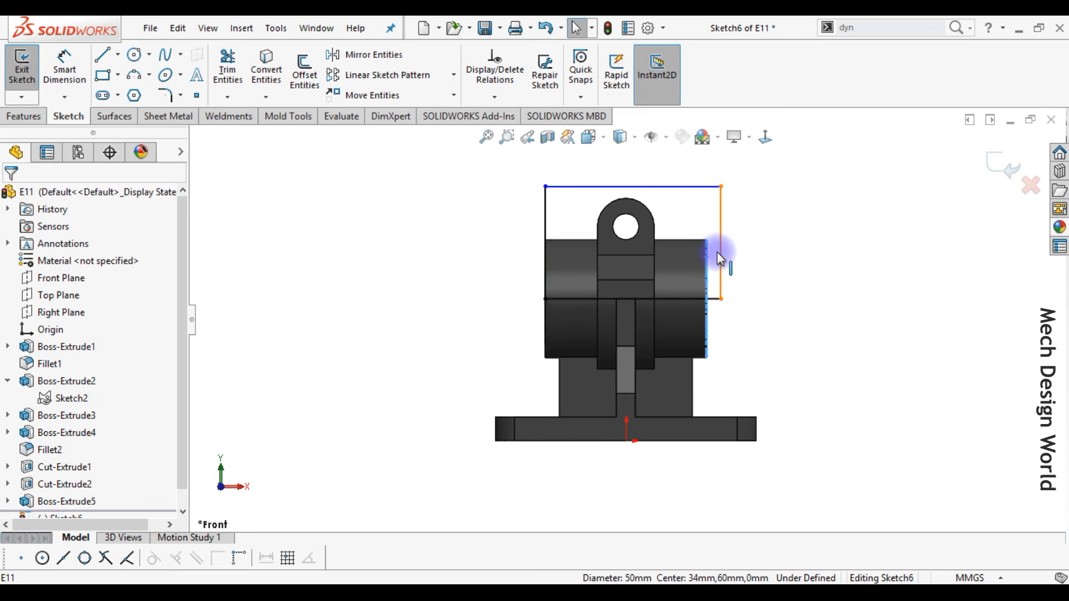
- Make the rectangle's right side collinear with the hub's right end edge and its upper line tangent to the lug's rounded edge
left_click(723, 259, "ctrl")
left_click(760, 188)
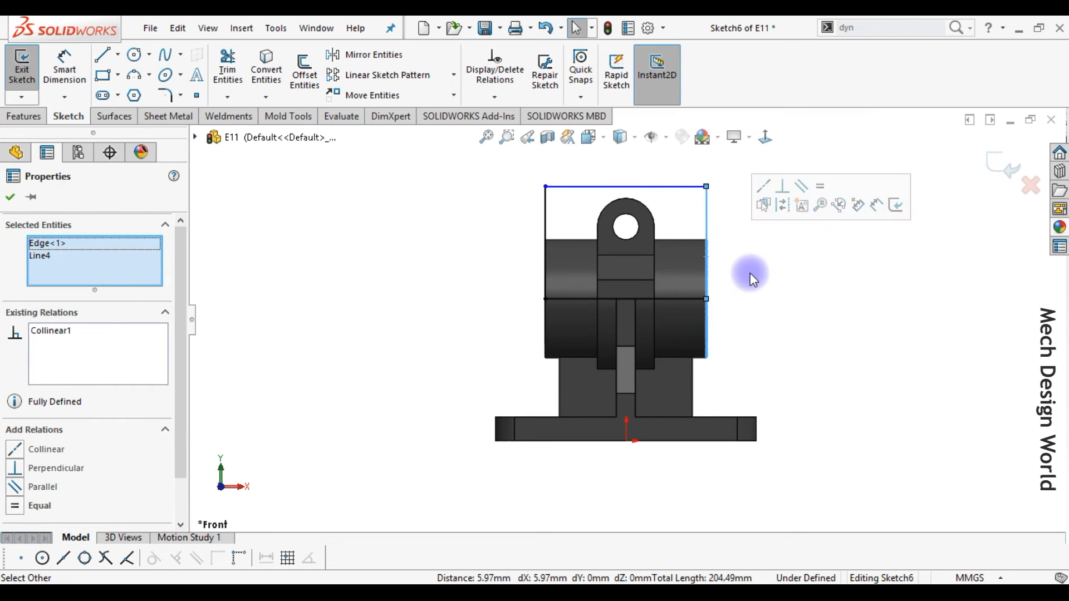
left_click(751, 273)
left_click(637, 202)
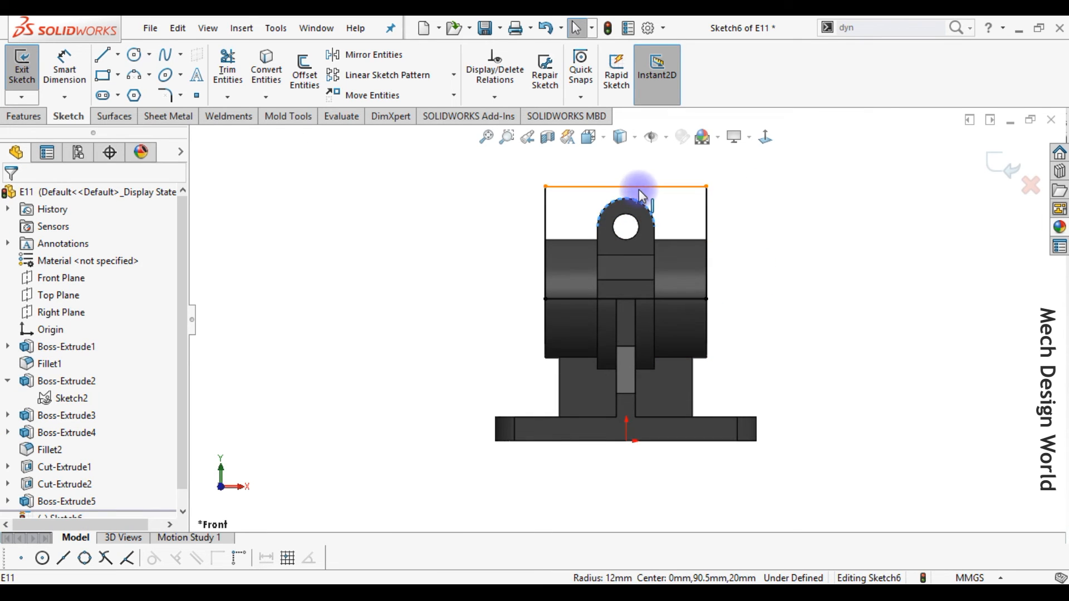
left_click(640, 187, "ctrl")
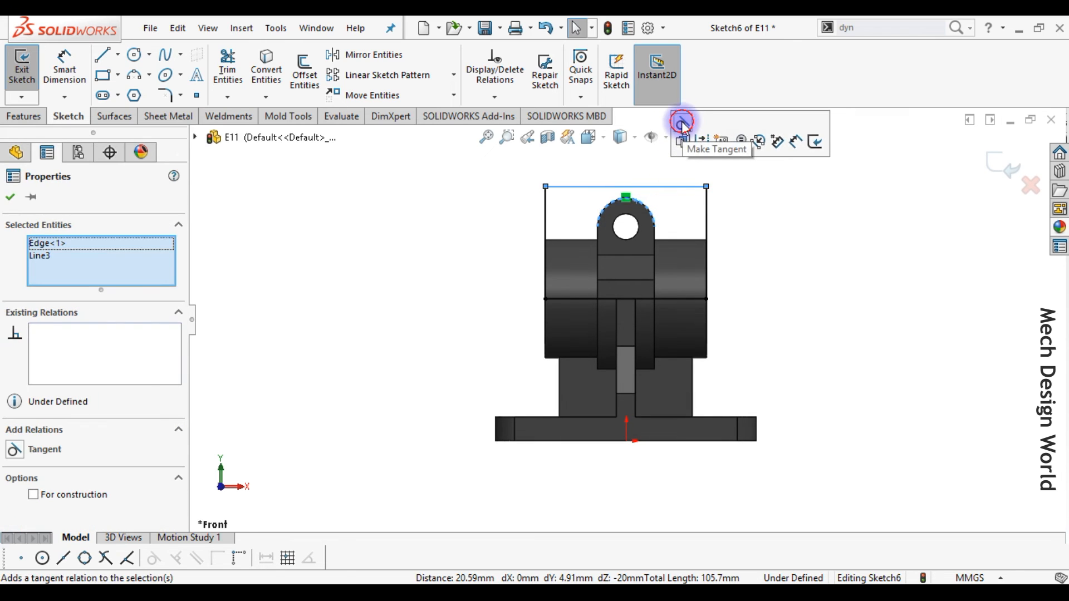
left_click(682, 124)
left_click(752, 227)
- Cut the rectangle profile 3 mm with the Mid Plane end condition to slot the upper lug and hub
key("ctrl+7")
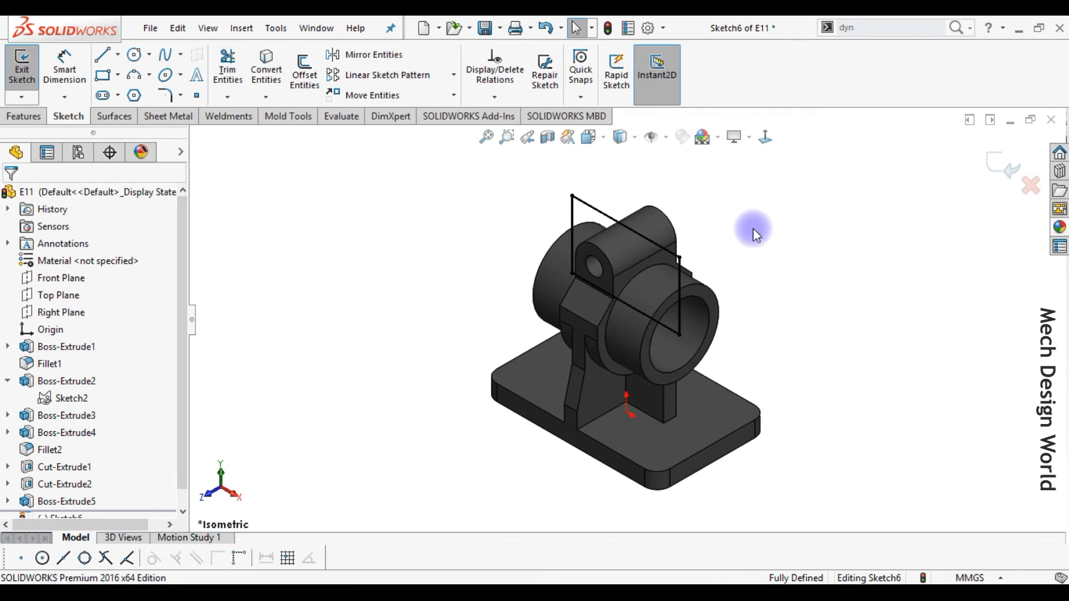
left_click(21, 118)
left_click(238, 70)
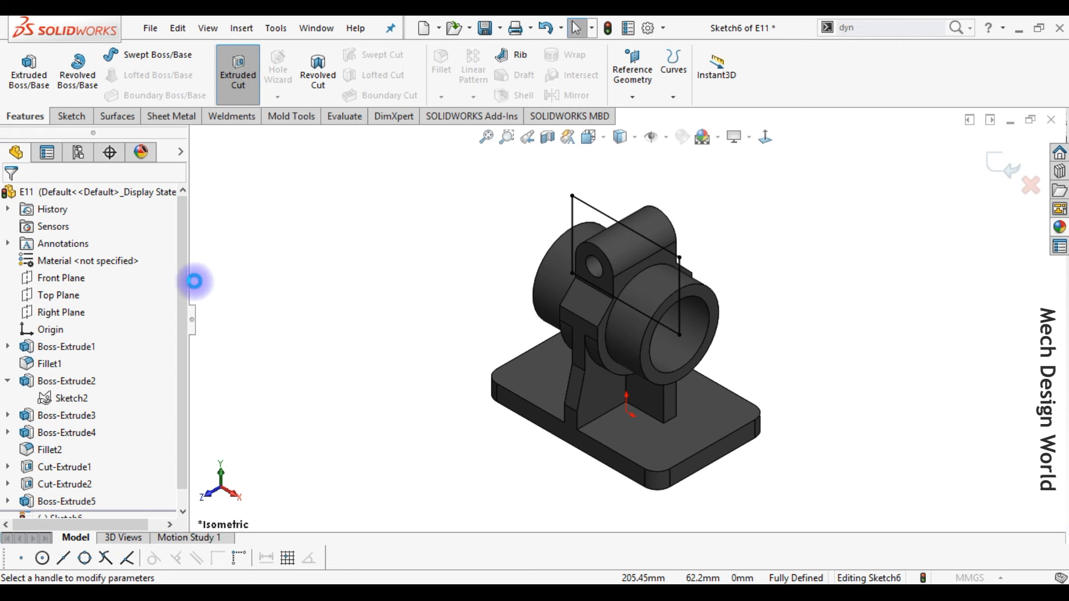
left_click(140, 291)
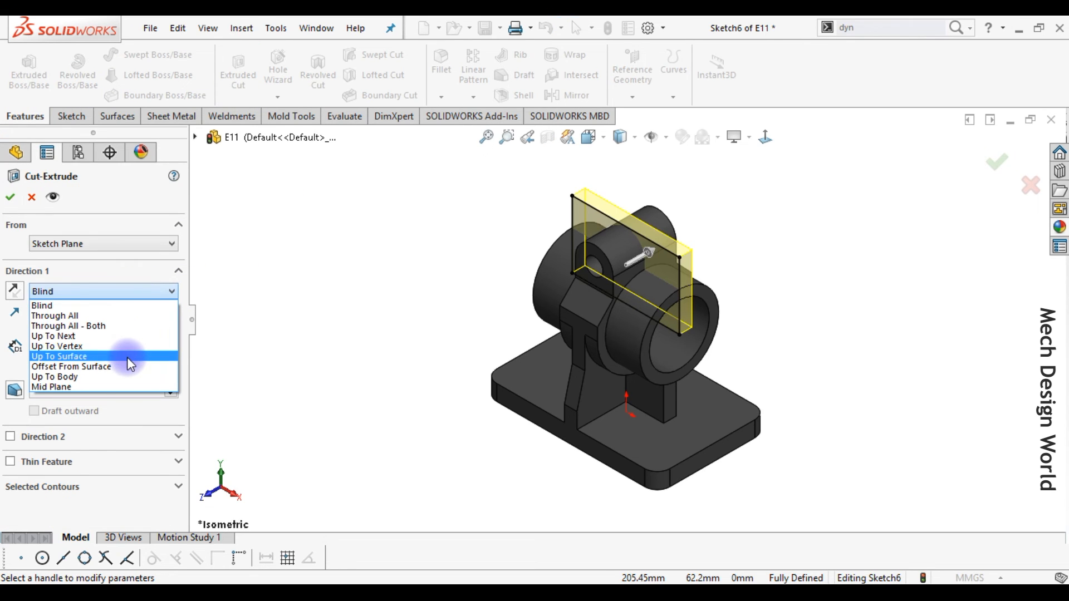
left_click(126, 386)
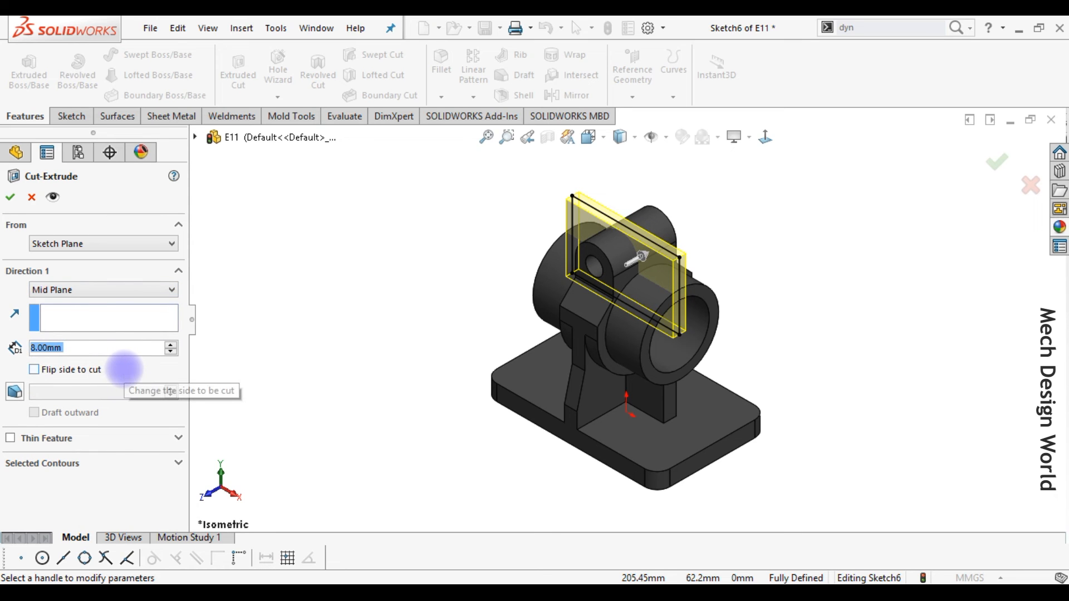
type("3")
key("Return")
left_click(10, 199)
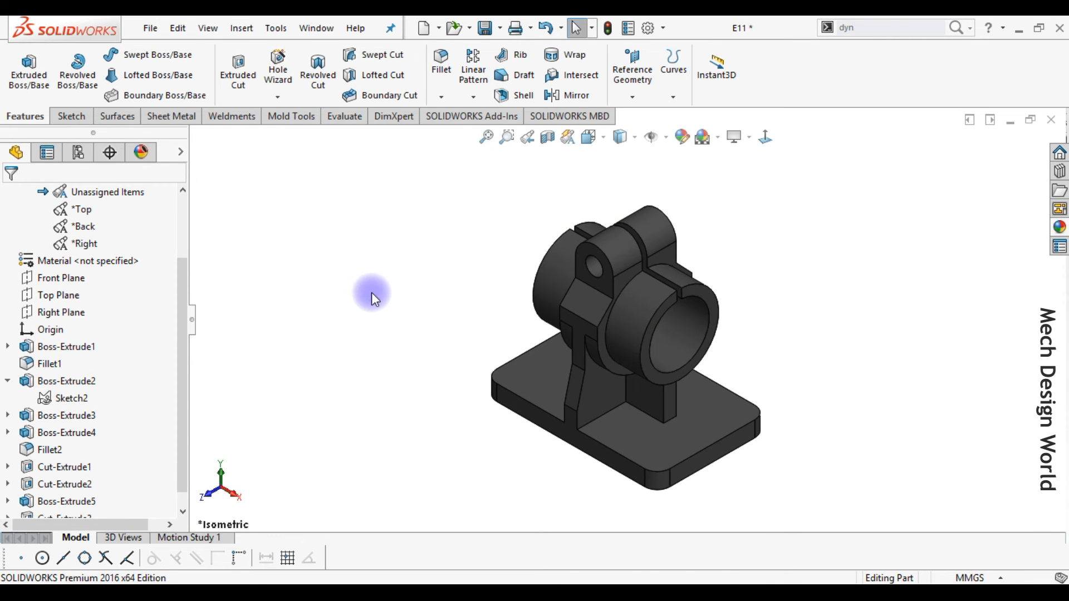
- On the base plate's top face, sketch two circles about 4 to 5 mm in radius, centered on the two right rounded corners
left_click(629, 432)
left_click(682, 372)
left_click(765, 140)
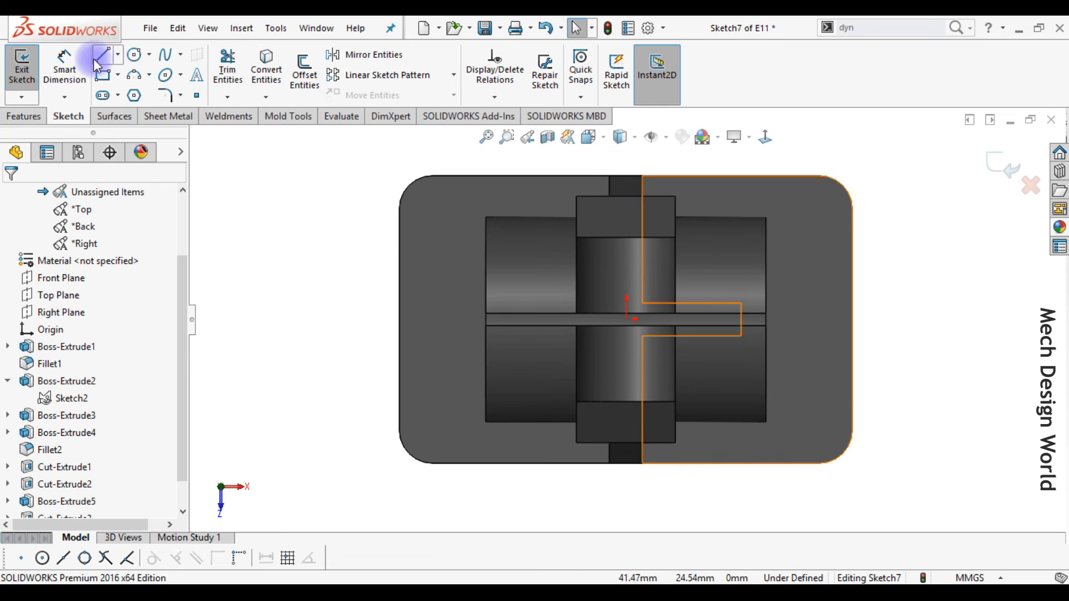
left_click(134, 54)
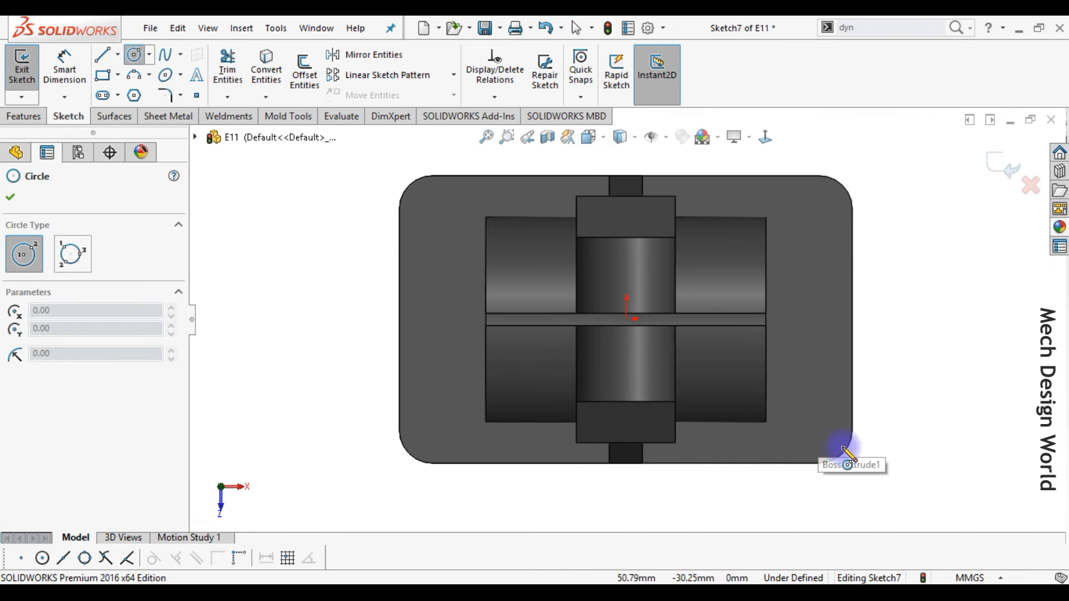
left_click(819, 430)
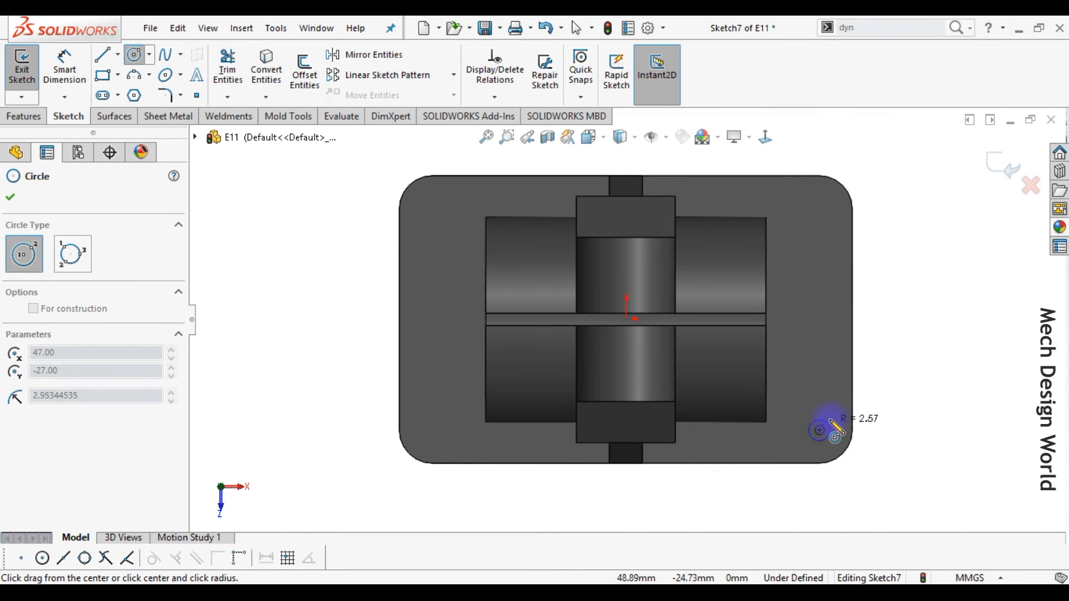
left_click(832, 419)
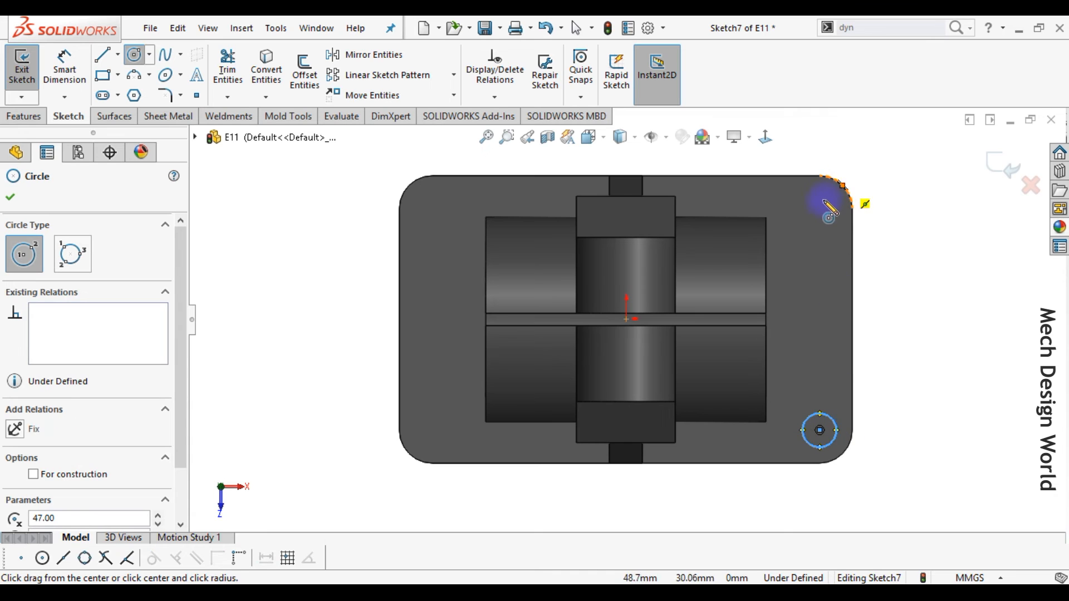
left_click(819, 209)
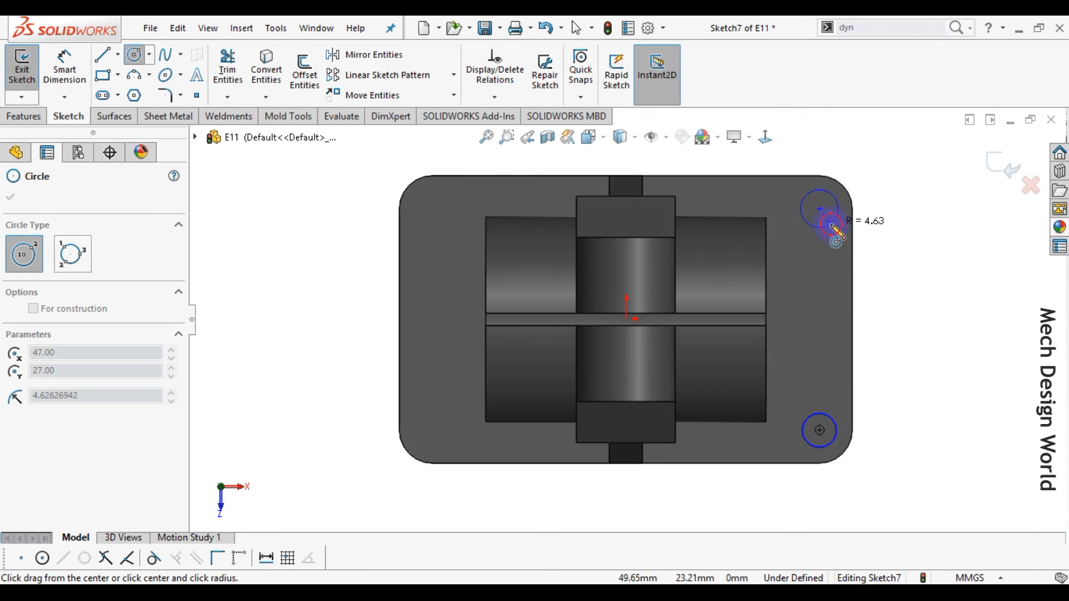
left_click(832, 226)
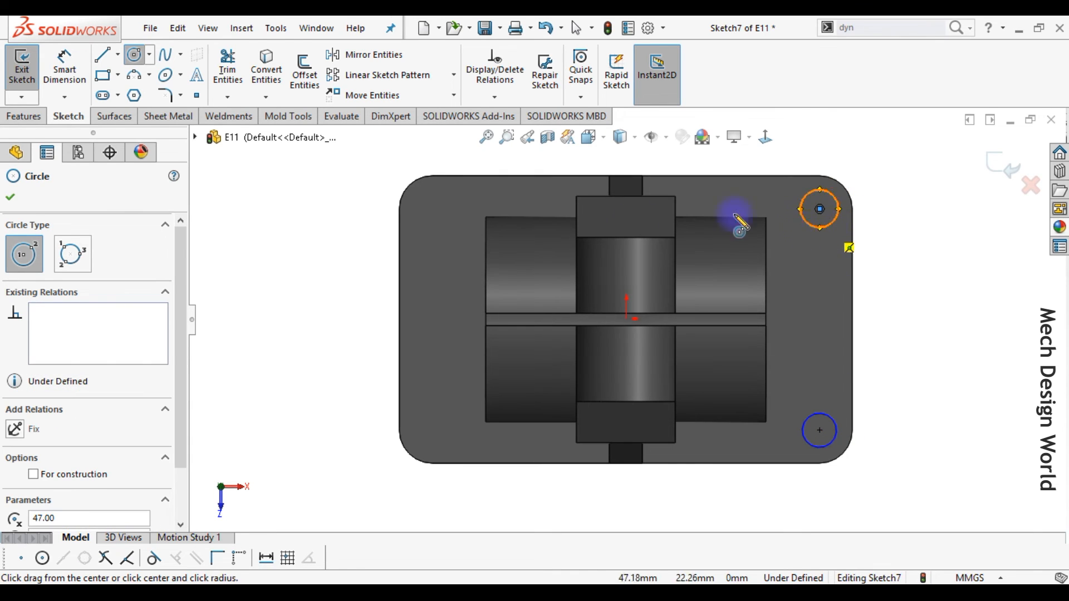
- Sketch two more circles, about 4 and 6 mm in radius, centered on the base plate's two left rounded corners
left_click(432, 208)
left_click(449, 214)
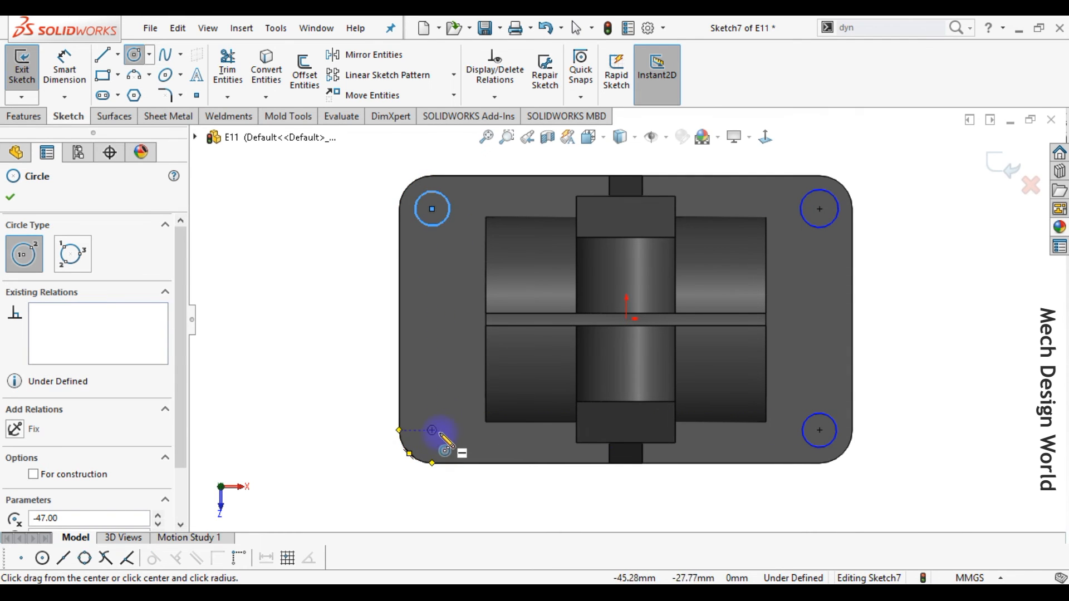
left_click(432, 430)
left_click(455, 439)
key("Escape")
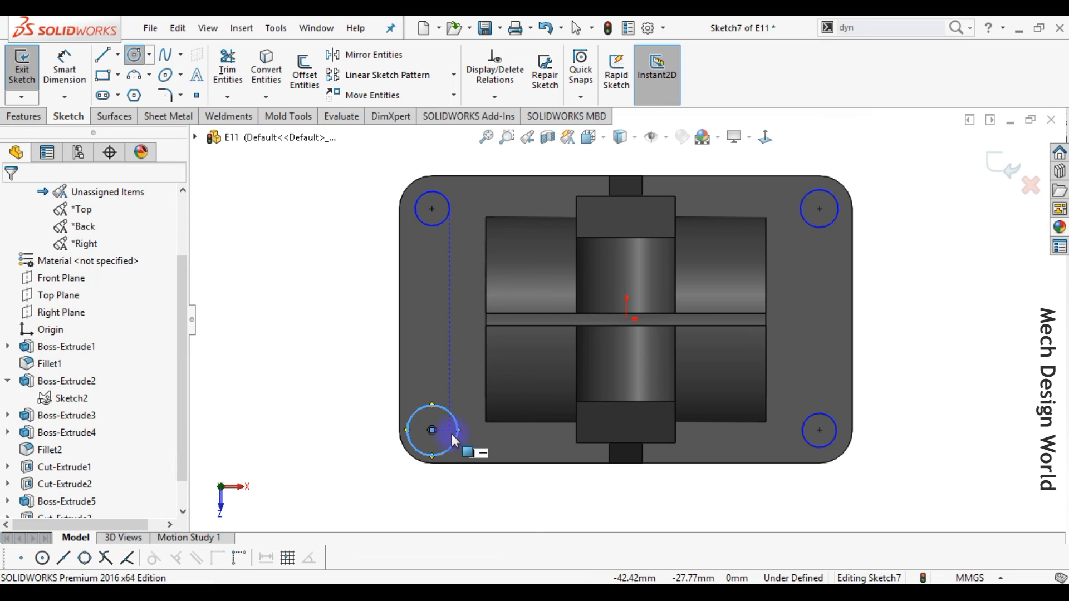
- Apply an Equal relation to all four corner circles
key("f")
left_click_drag(390, 181, 848, 439)
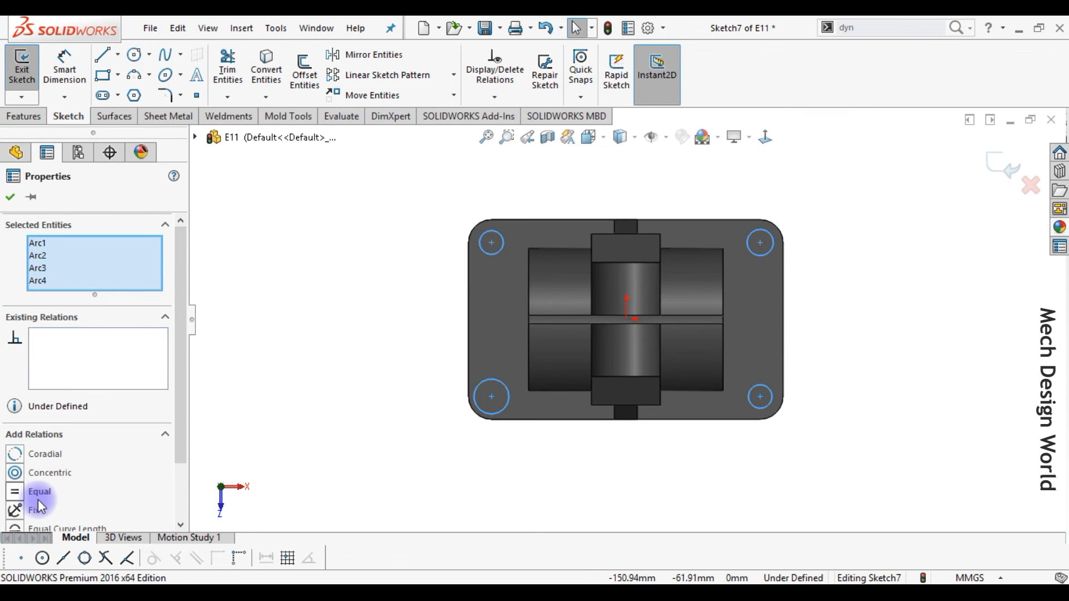
left_click(16, 492)
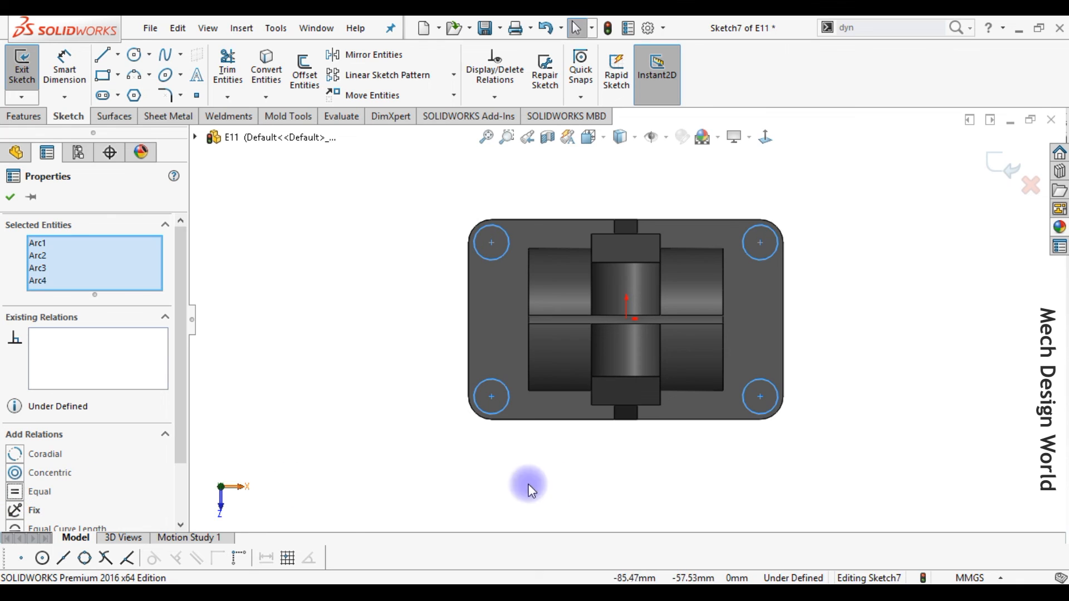
left_click(813, 478)
- Dimension the lower-right corner circle to a diameter of 8.5 mm and exit the sketch
right_click_drag(802, 491, 797, 375)
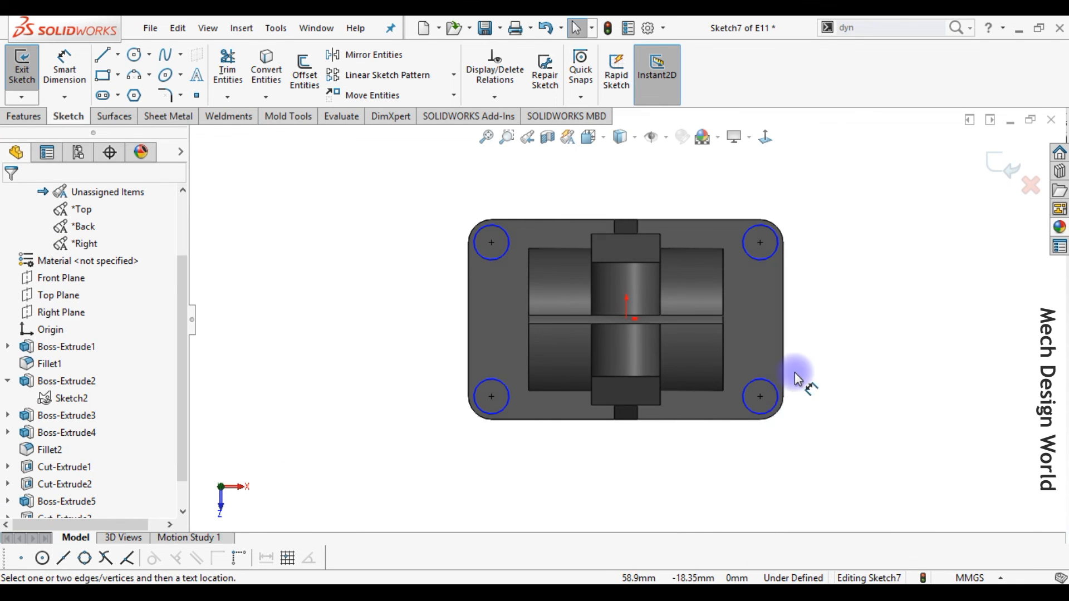
left_click(760, 415)
left_click(811, 445)
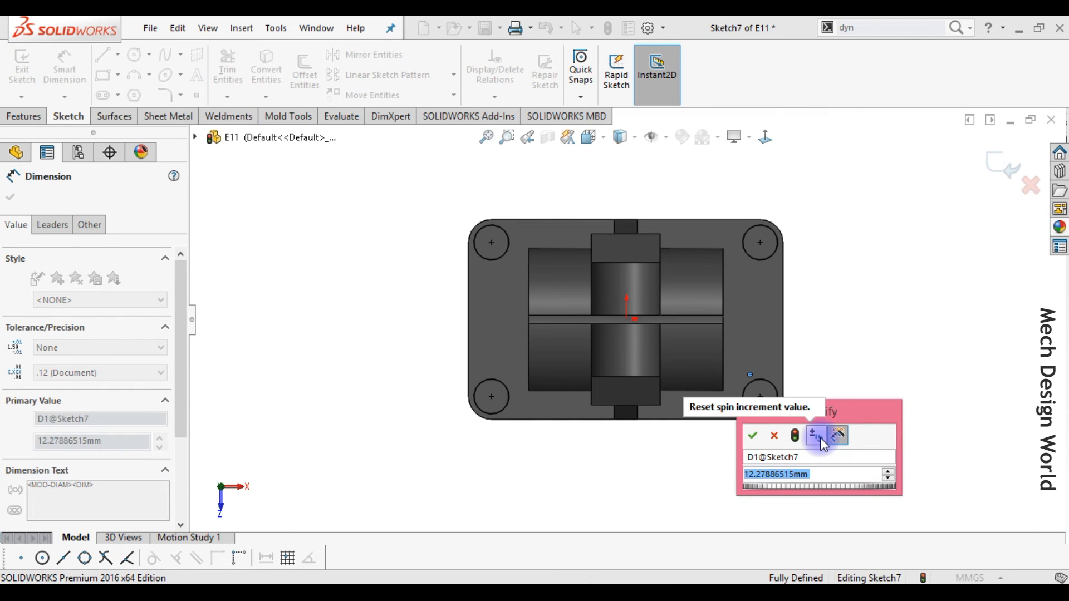
type("8.5")
key("Return")
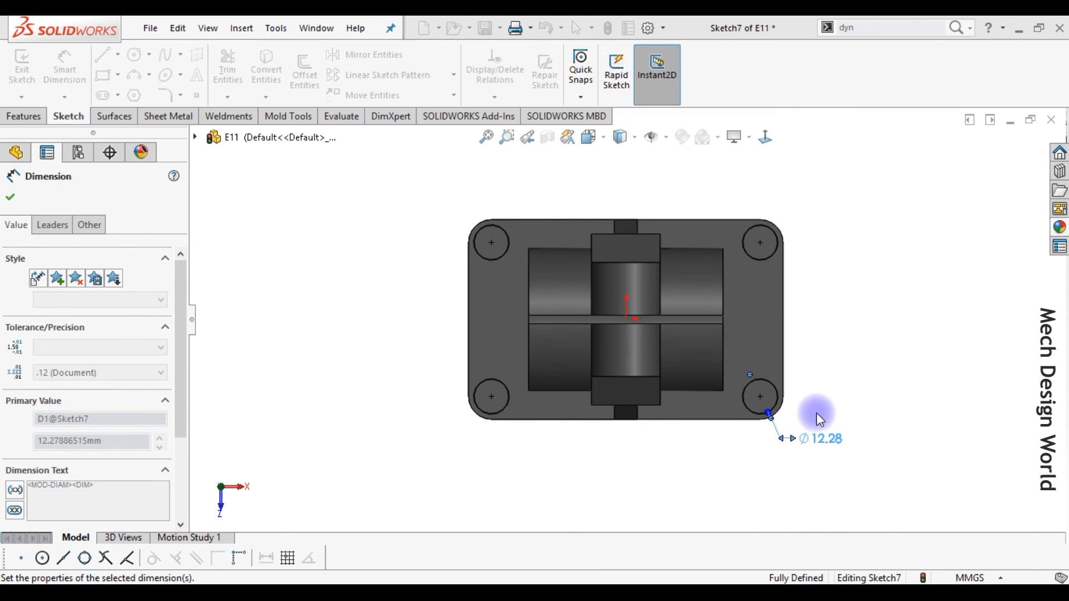
left_click(817, 402)
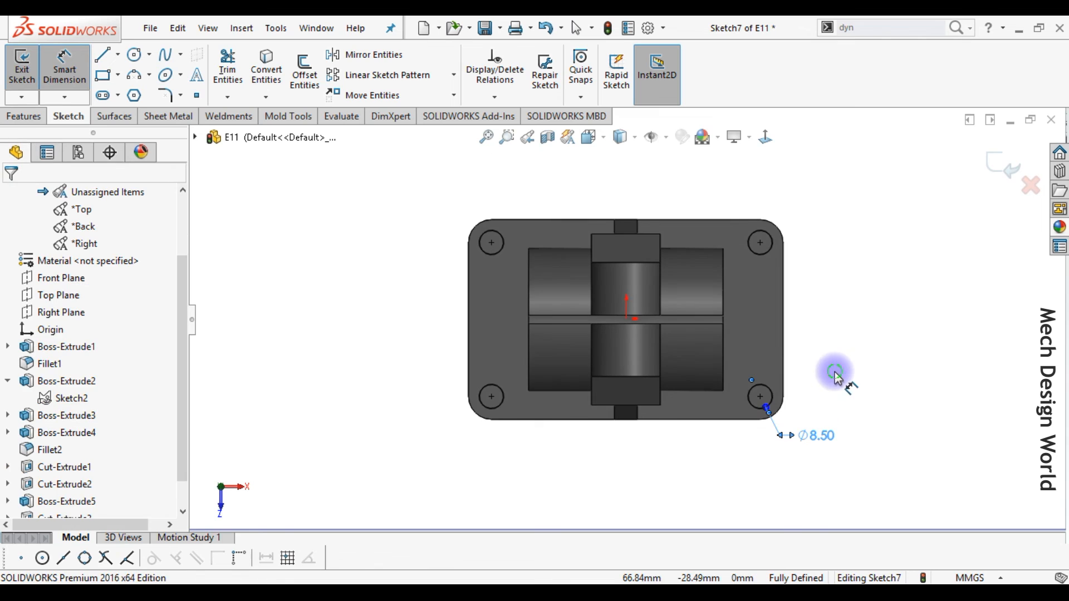
key("f")
left_click(992, 167)
left_click(909, 364)
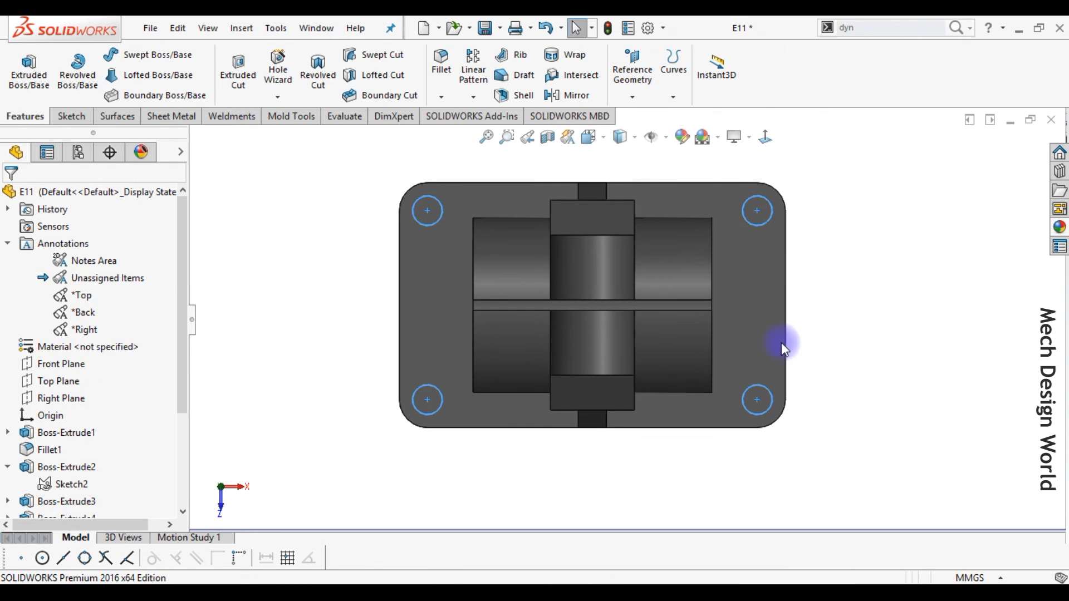
- In a new sketch on the base's top face, draw four circles about 11 to 13 mm in radius, centered on the four hole circles
left_click(777, 341)
left_click(840, 293)
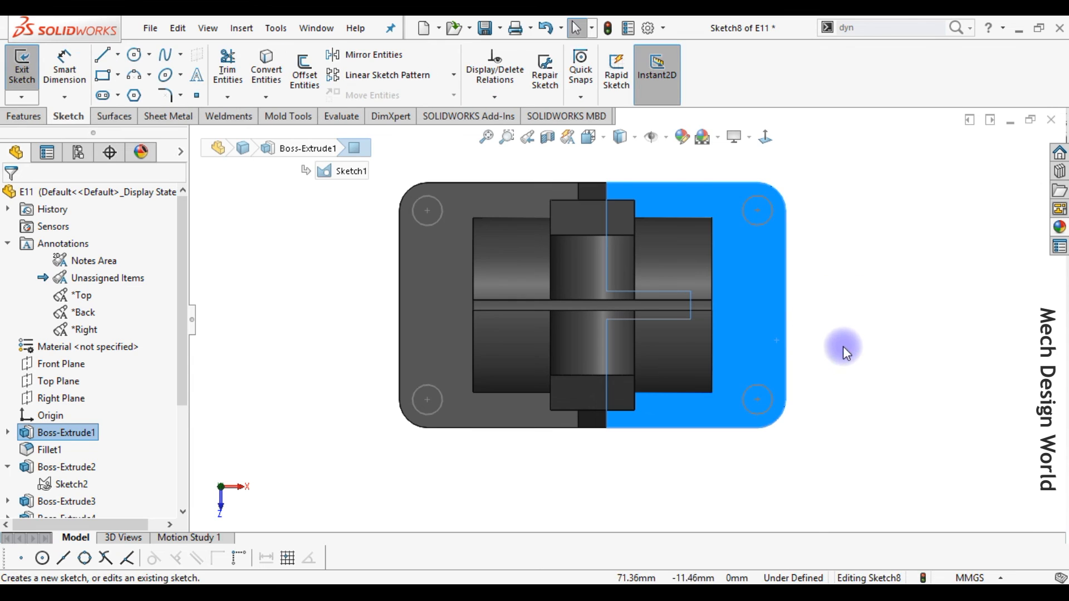
left_click(135, 54)
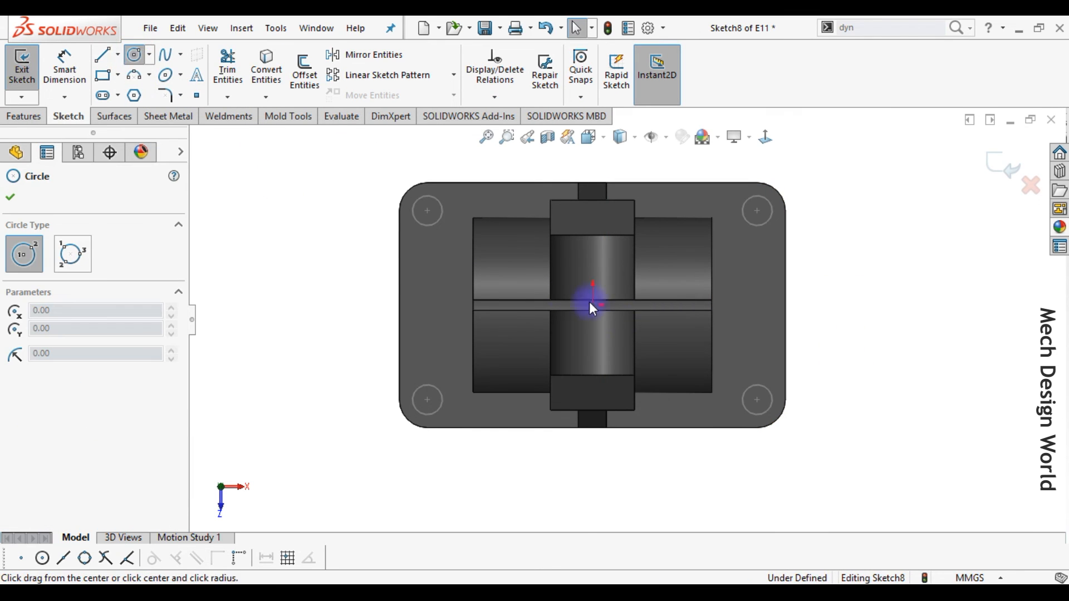
left_click(758, 400)
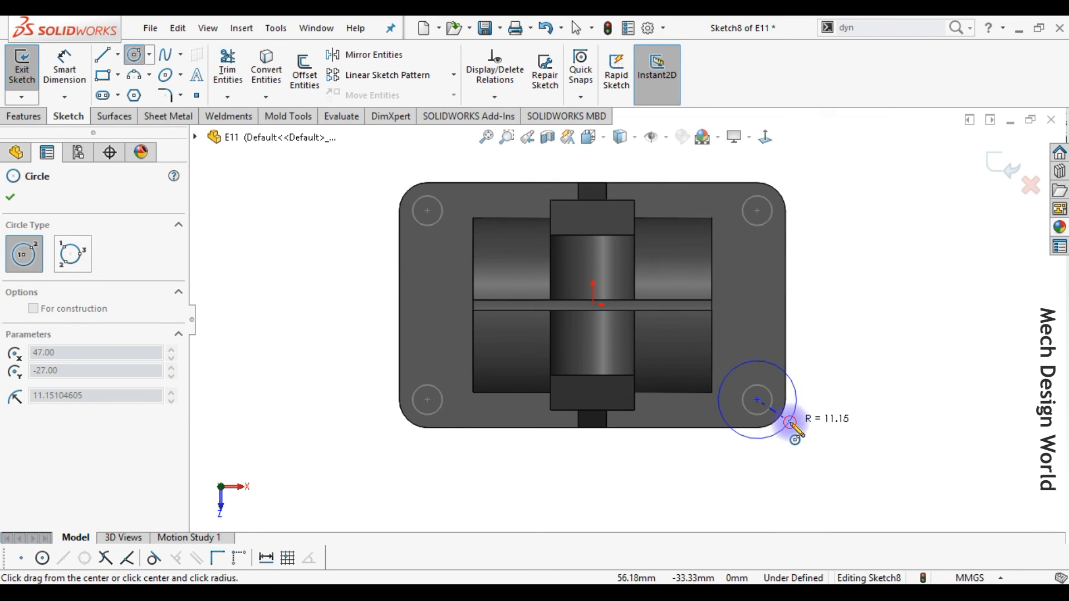
left_click(786, 427)
left_click(758, 210)
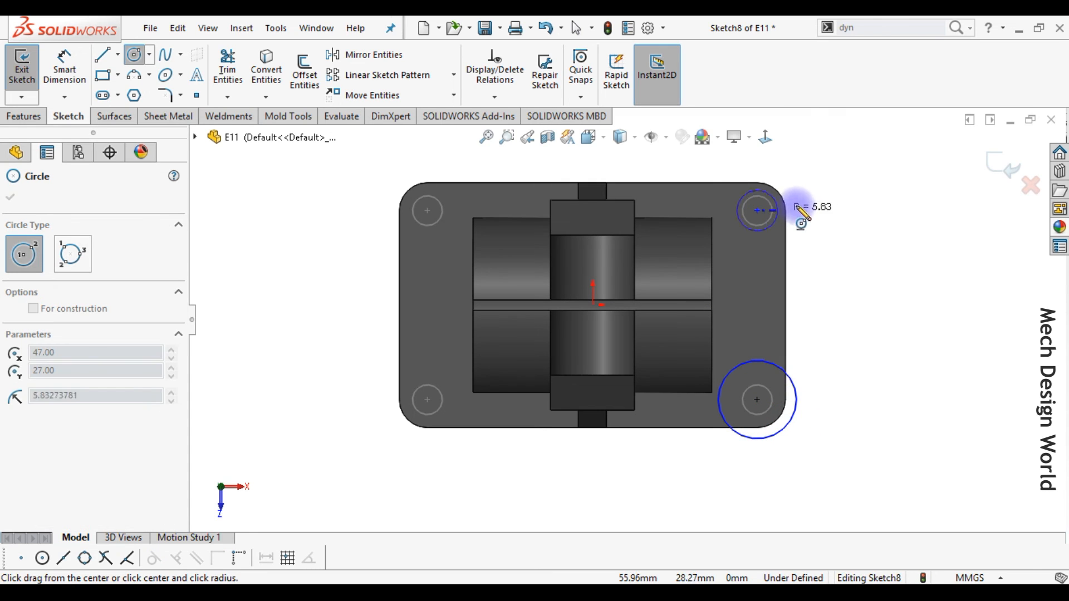
left_click(801, 211)
left_click(427, 399)
left_click(447, 442)
left_click(428, 211)
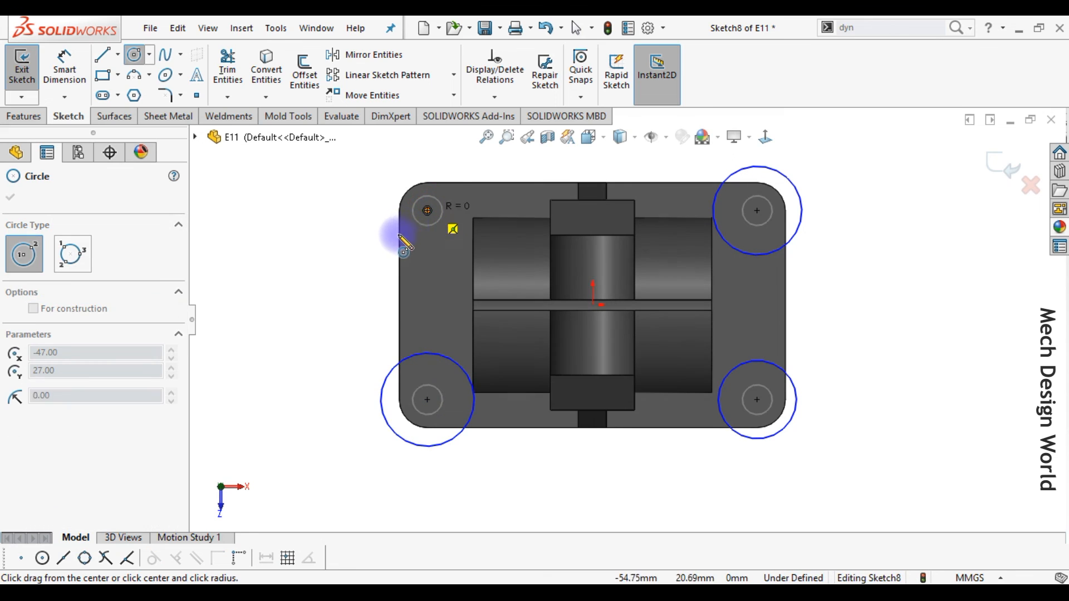
key("f")
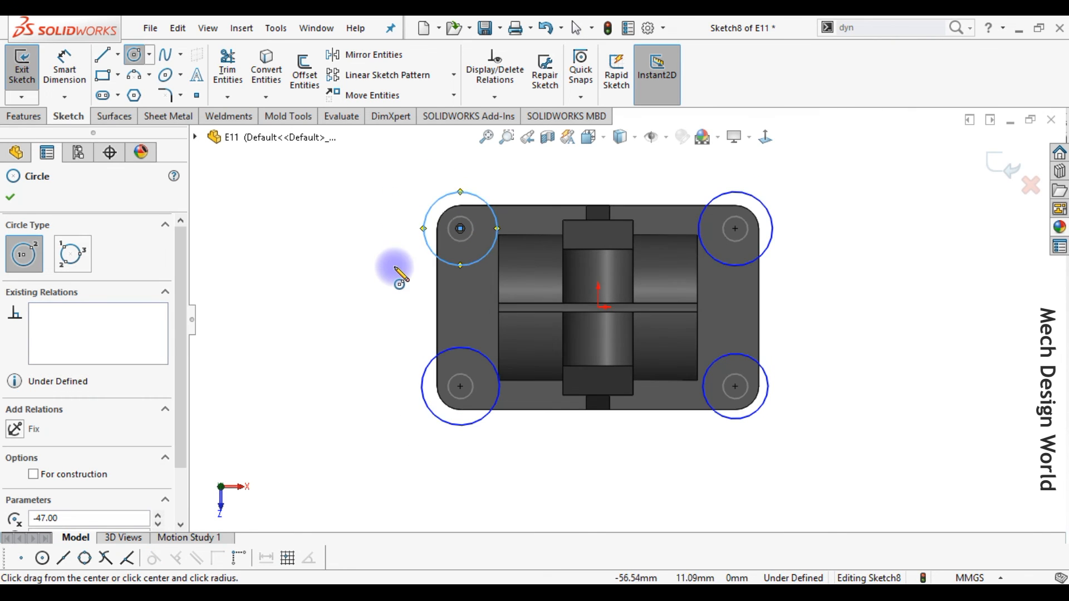
key("Escape")
- Make the four large circles equal and one tangent to the base plate's rounded corner edge, and exit the sketch
left_click_drag(336, 165, 840, 469)
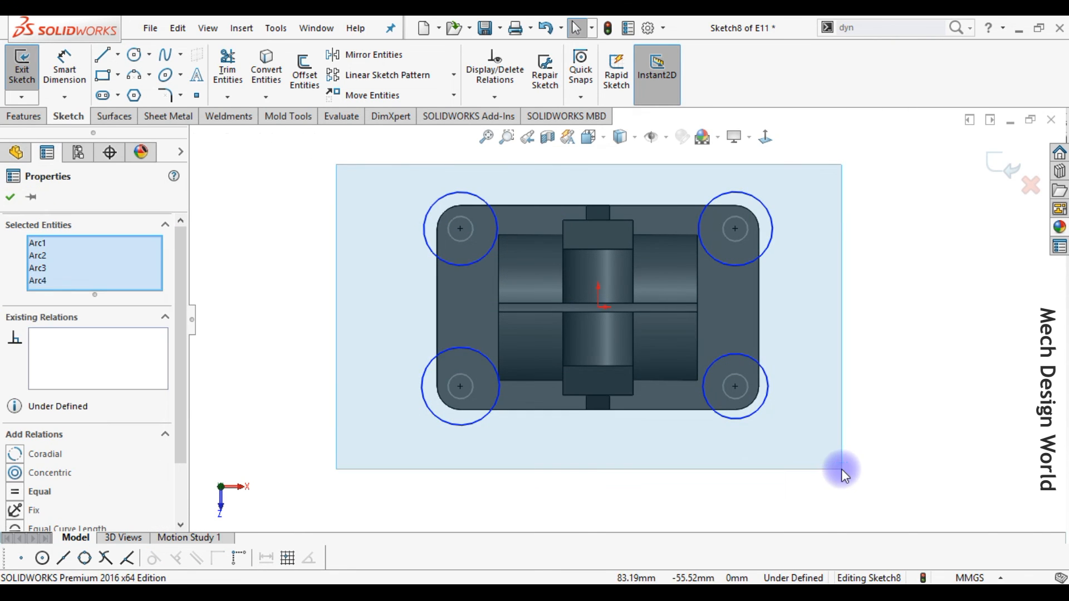
left_click(777, 456)
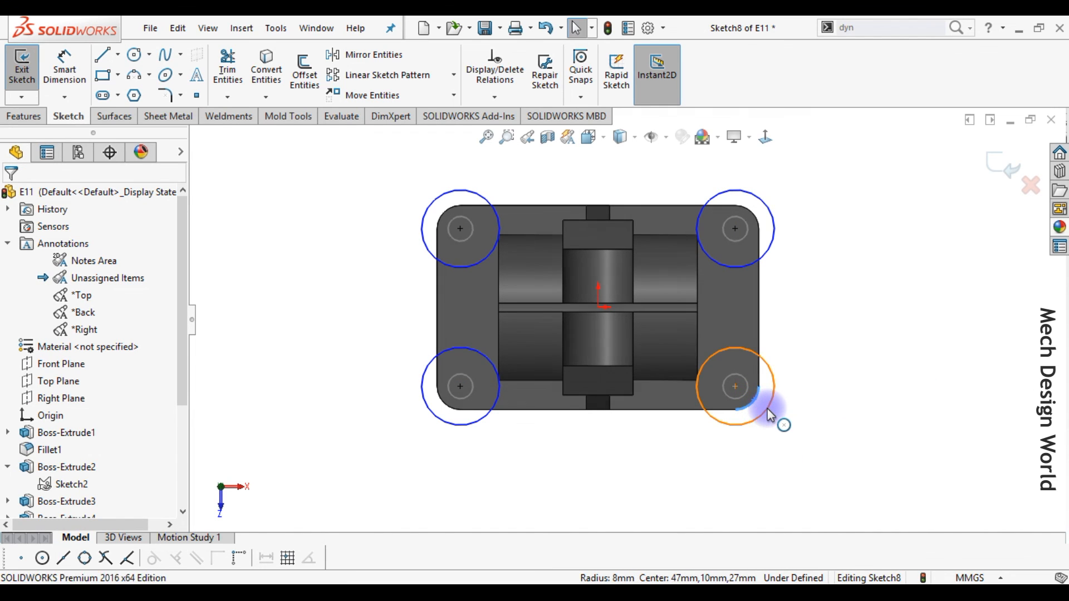
left_click(770, 415)
left_click(763, 406, "ctrl")
left_click(829, 342)
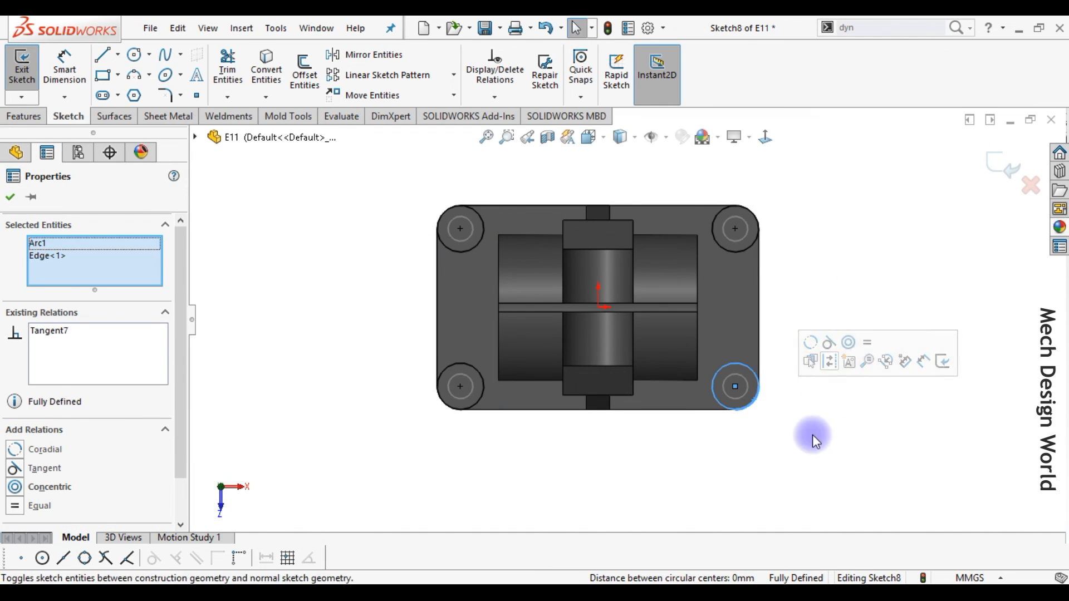
left_click(816, 433)
left_click(1002, 165)
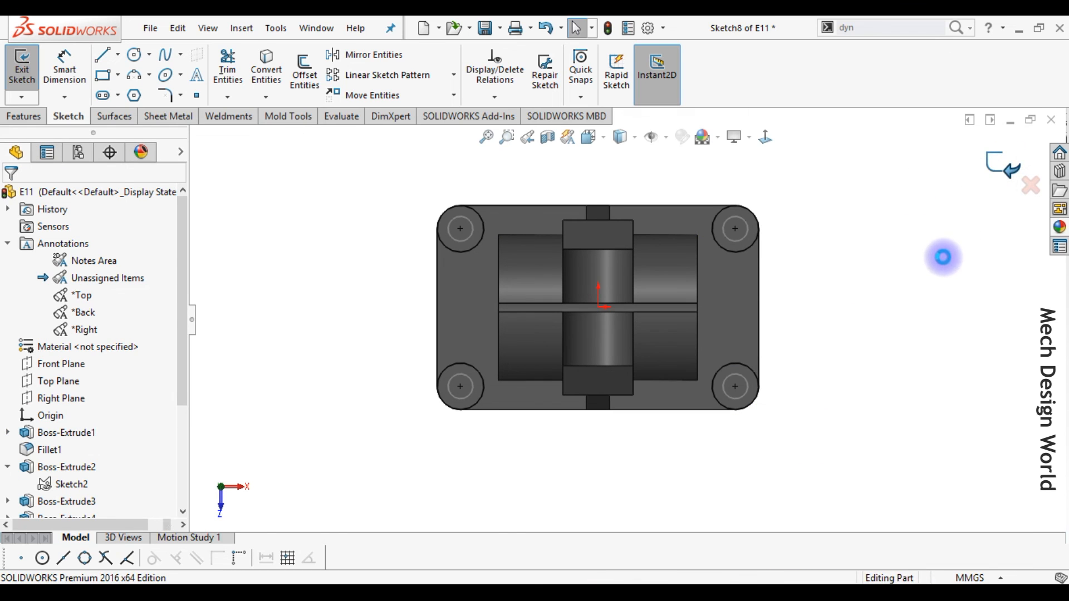
- Extrude the four large corner circles 2 mm upward as blind bosses, merging the result
key("ctrl+7")
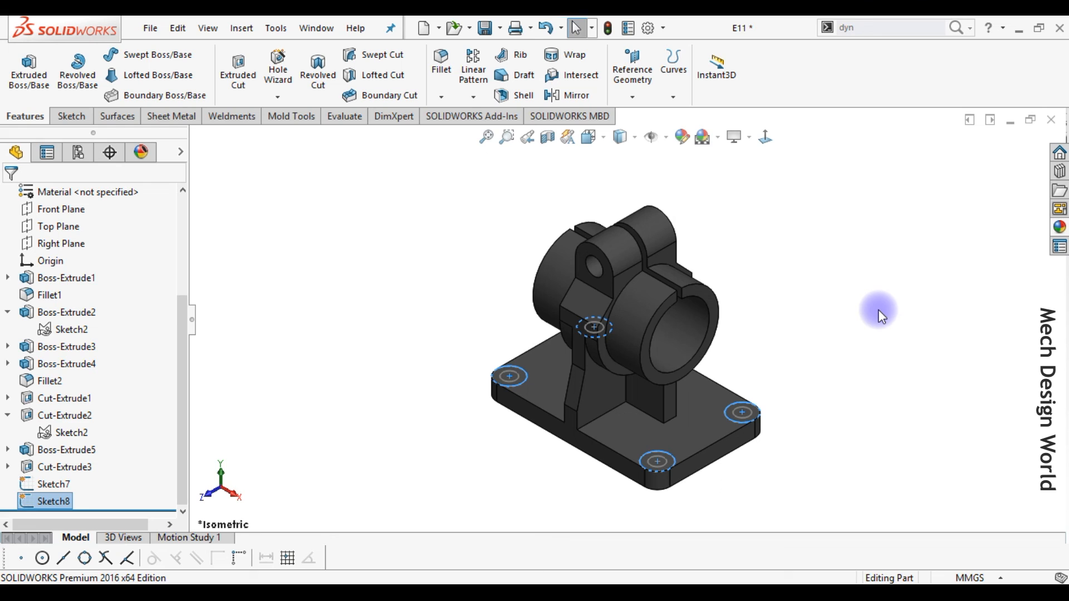
left_click(29, 69)
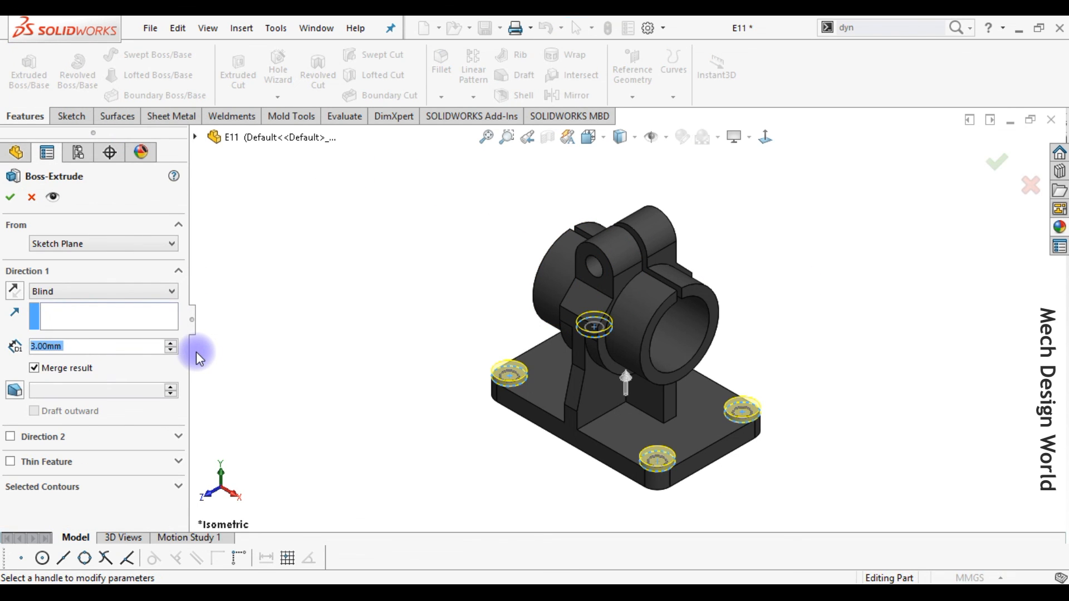
type("2")
key("Return")
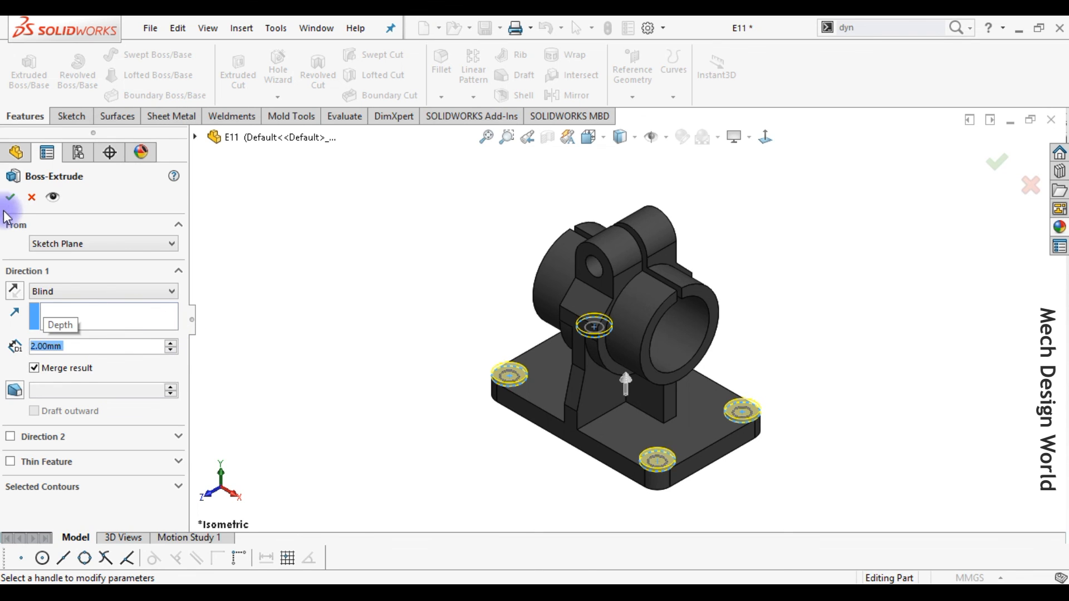
left_click(10, 198)
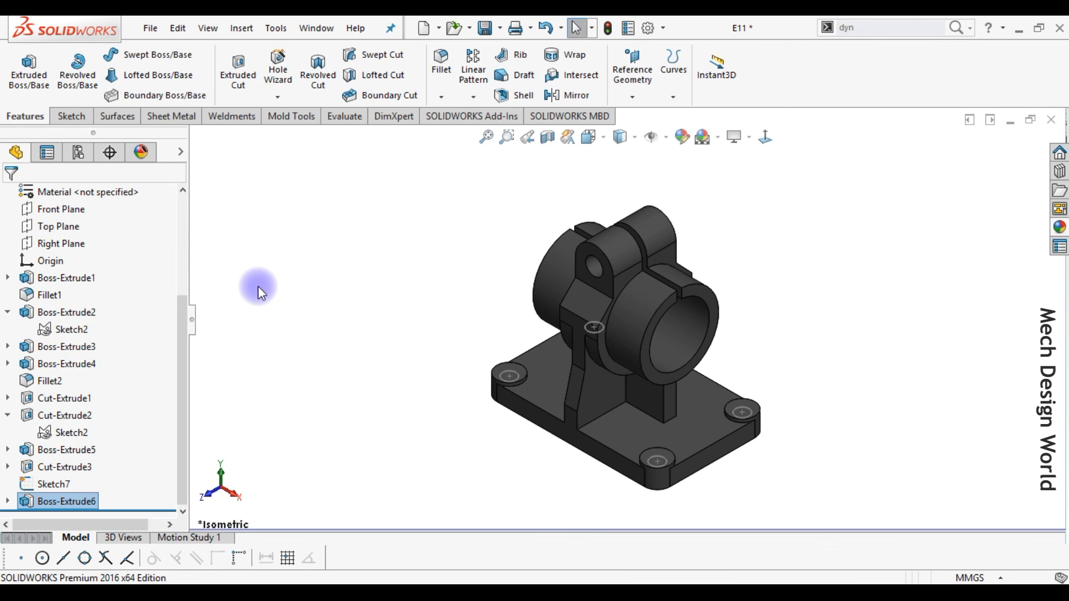
- Set up an Extruded Cut of the four 8.5 mm circles with Up To Next in both directions
left_click(53, 484)
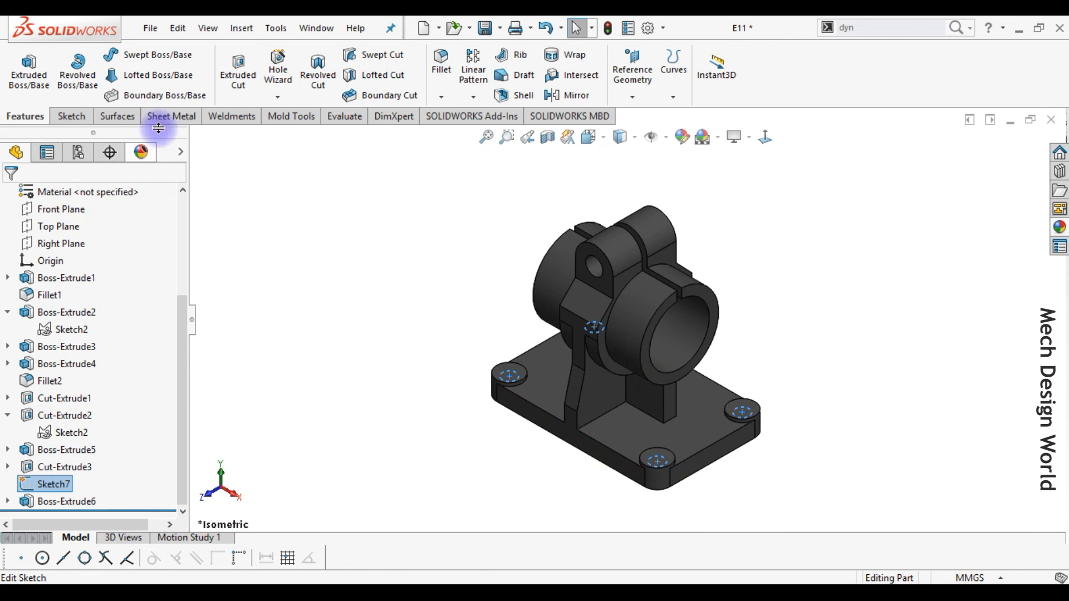
left_click(238, 70)
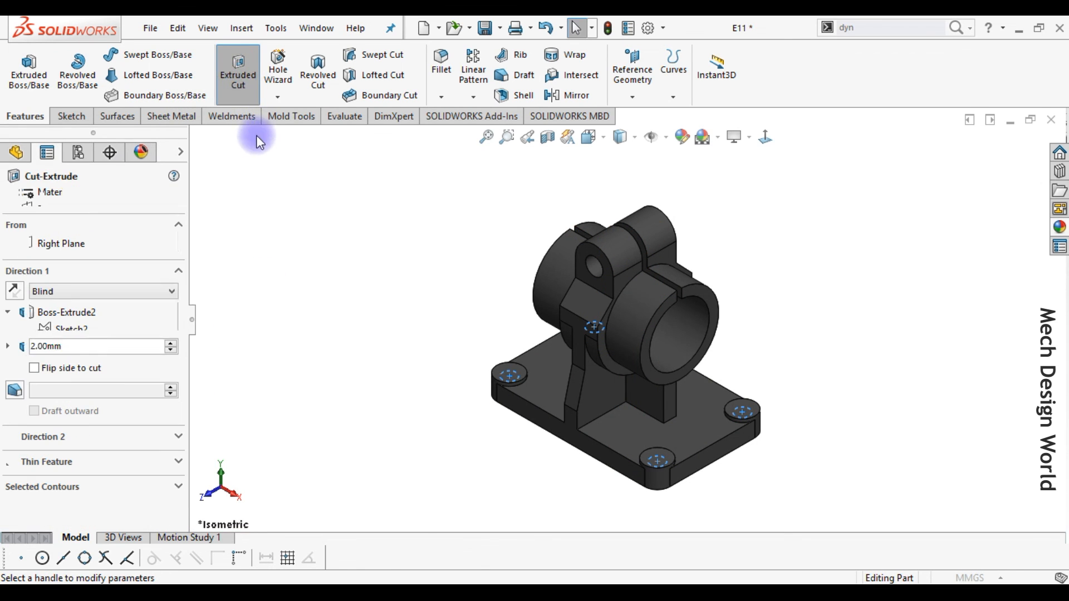
left_click(97, 295)
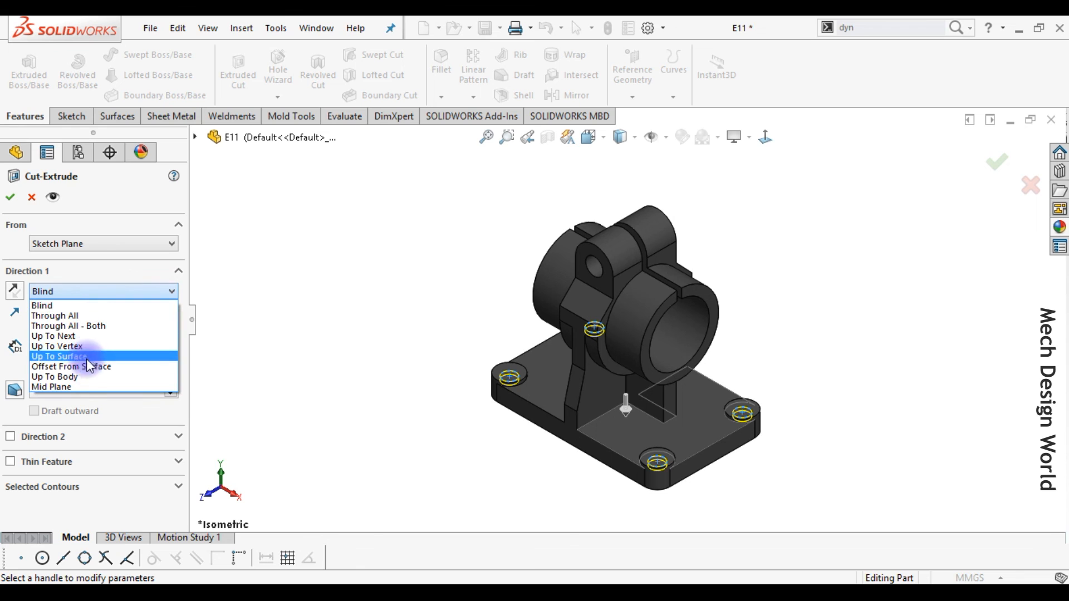
left_click(83, 337)
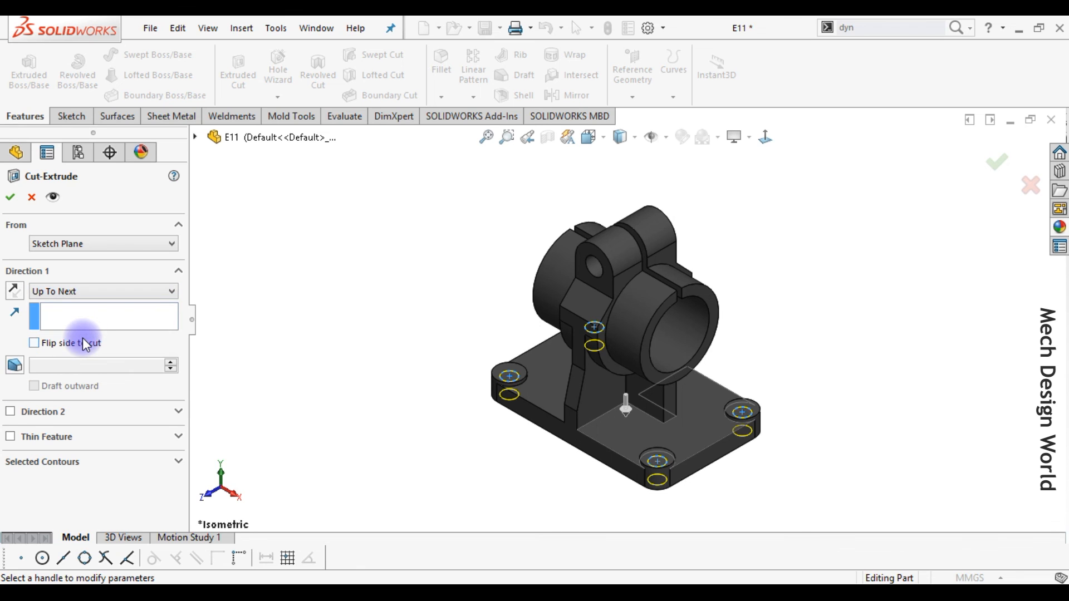
left_click(10, 413)
left_click(67, 430)
left_click(66, 465)
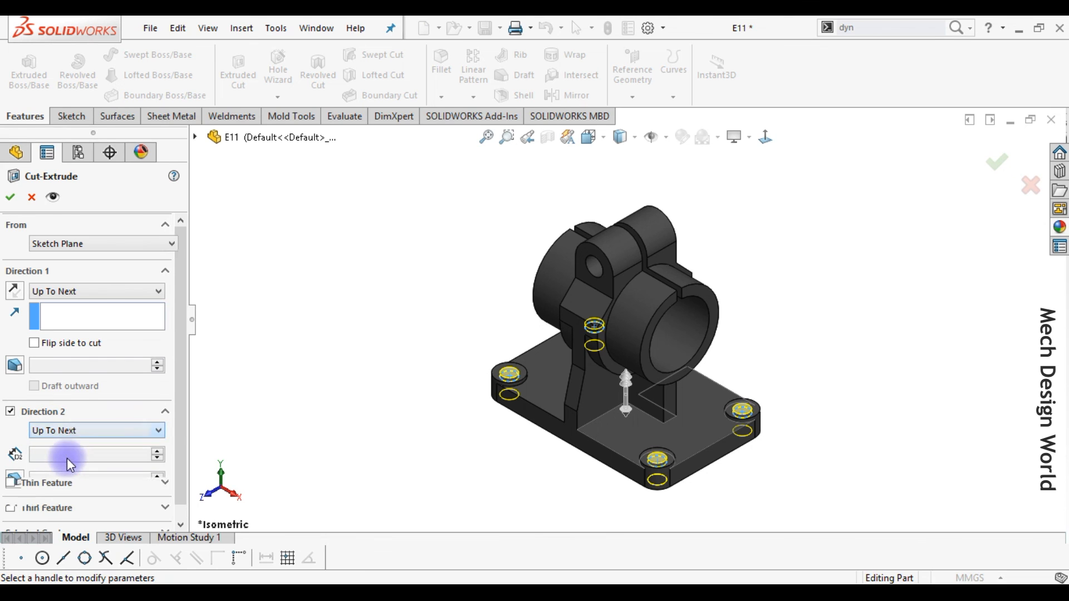